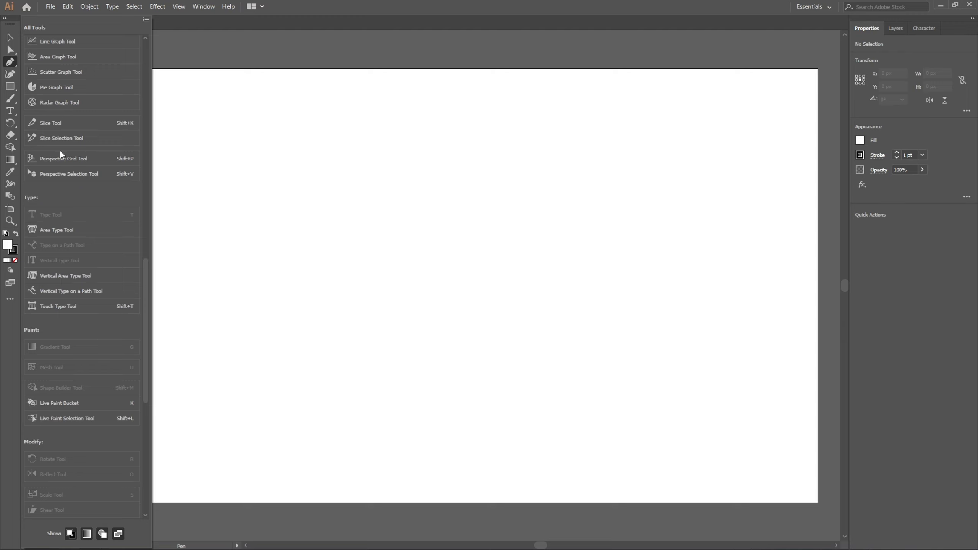
Step: Try to add the Slice Tool to the toolbar from the full tools list, and close the list
{"action": "left_click_drag", "start_coordinate": [52, 121], "coordinate": [10, 121]}
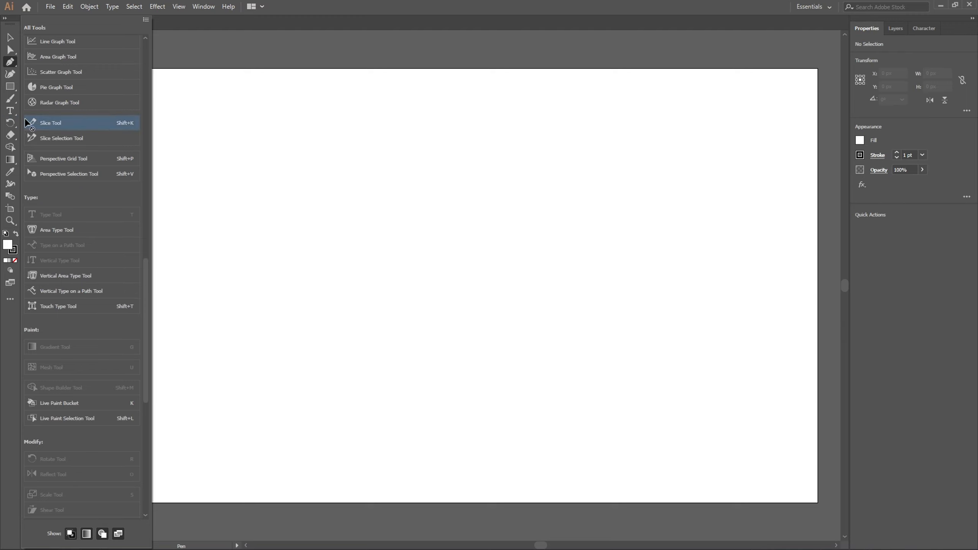
{"action": "left_click", "coordinate": [14, 301]}
Step: Draw a closed irregular four-sided shape about 1010 px wide in the middle of the artboard with the Pen tool
{"action": "left_click", "coordinate": [15, 65]}
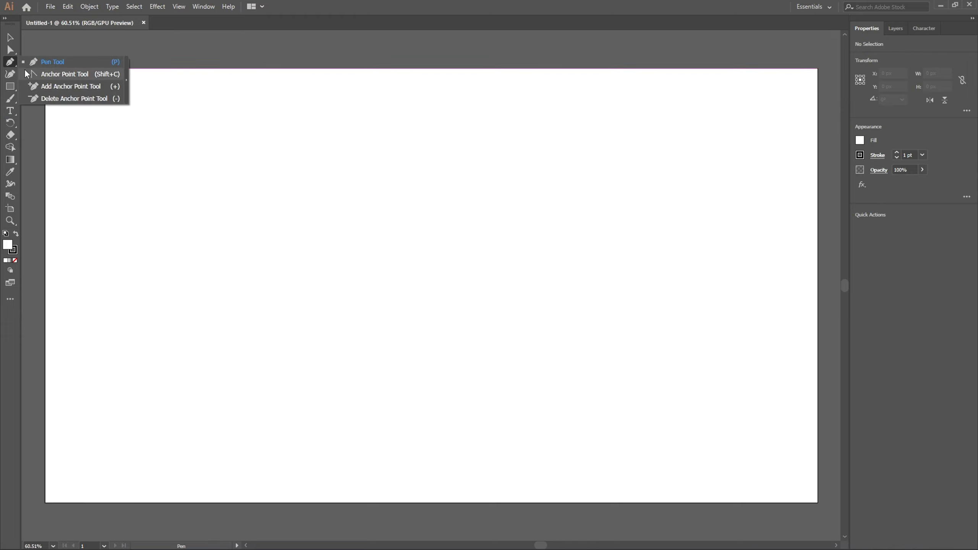
{"action": "left_click", "coordinate": [43, 63]}
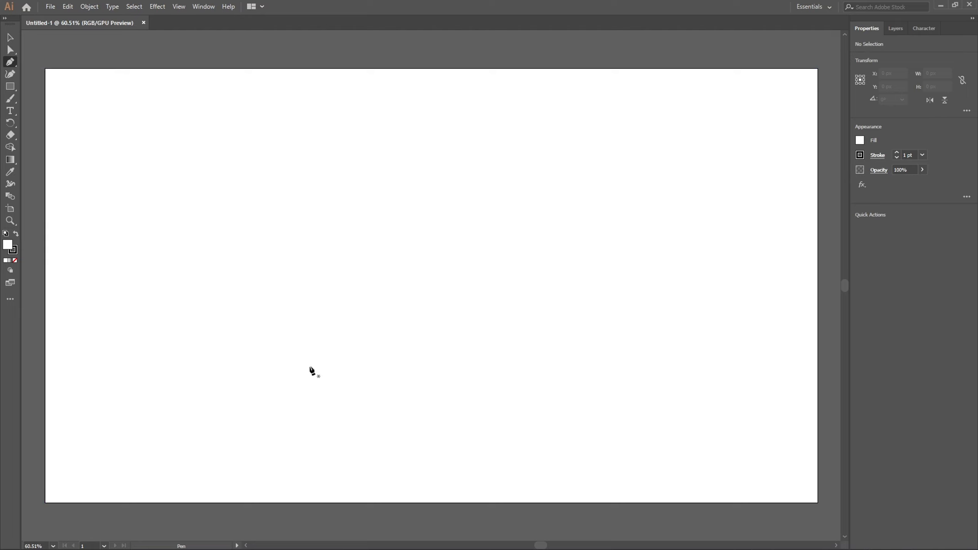
{"action": "left_click", "coordinate": [229, 200]}
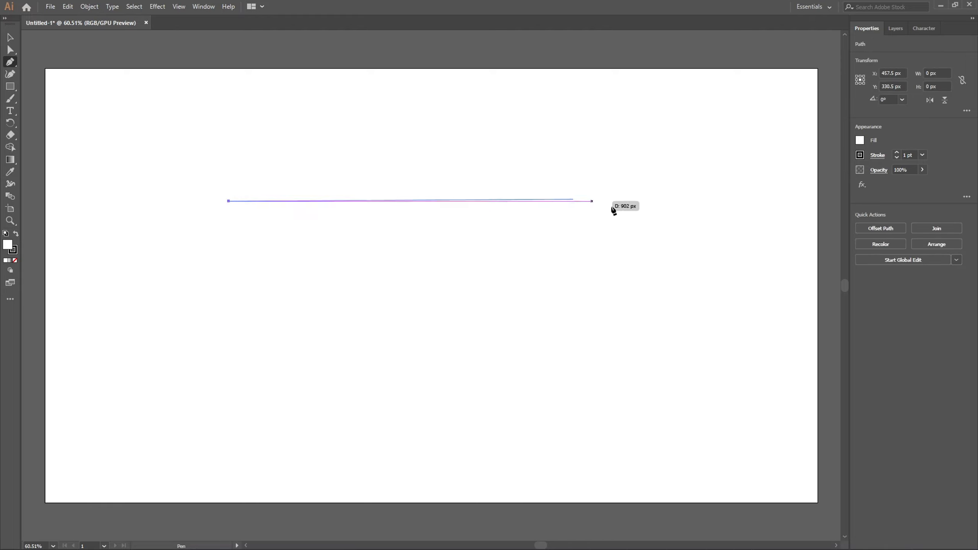
{"action": "left_click", "coordinate": [635, 197]}
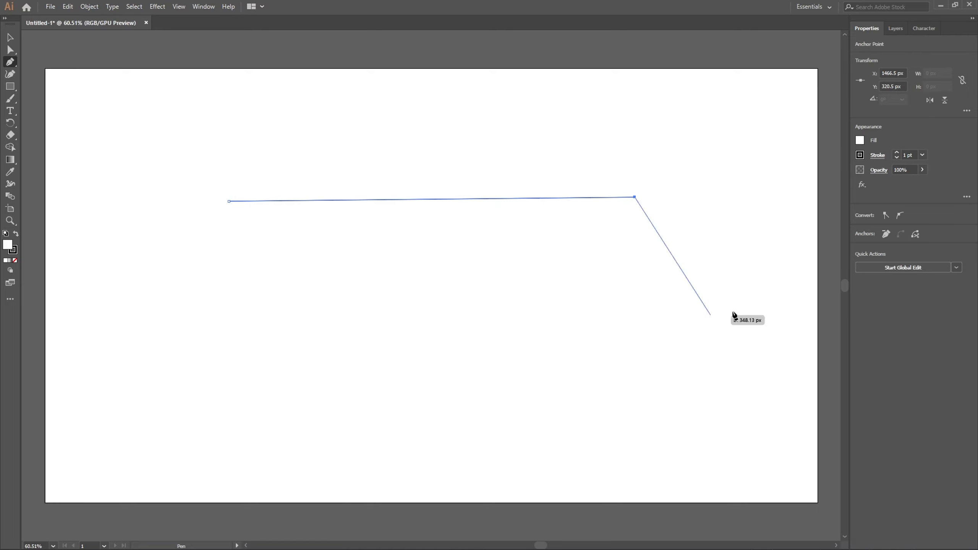
{"action": "left_click", "coordinate": [587, 364]}
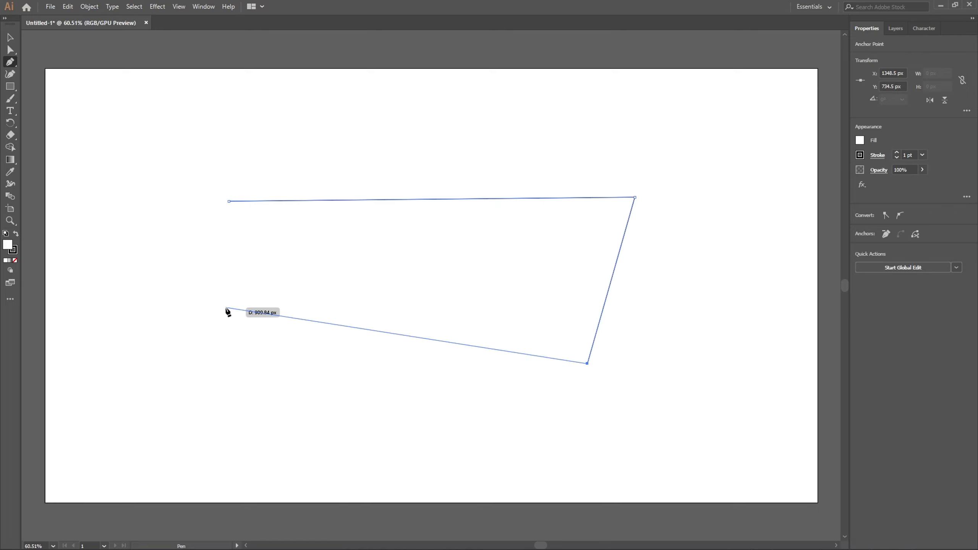
{"action": "left_click", "coordinate": [226, 307]}
{"action": "left_click", "coordinate": [229, 201]}
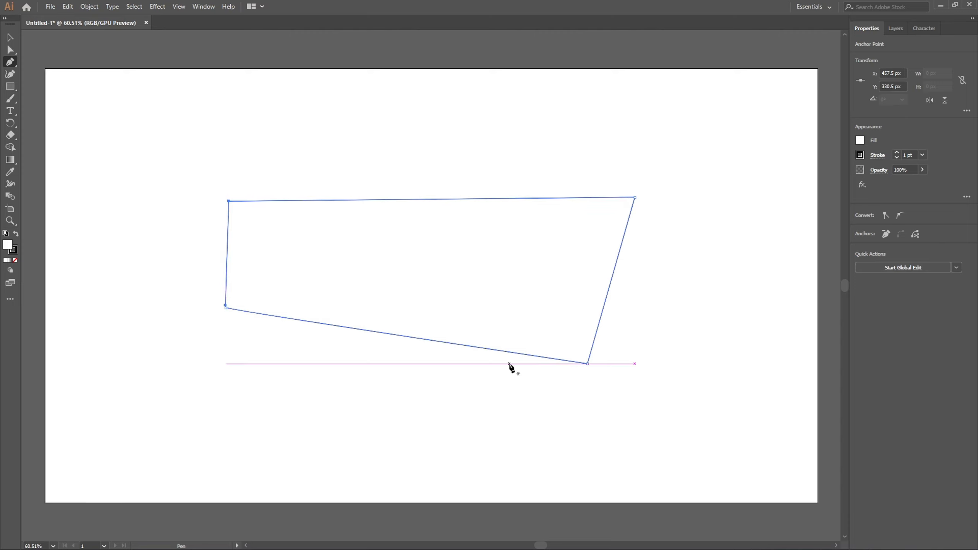
Step: Undo the four-sided shape back to its first anchor point
{"action": "key", "text": "ctrl+z"}
{"action": "key", "text": "ctrl+z"}
{"action": "key", "text": "ctrl+z"}
{"action": "key", "text": "ctrl+z"}
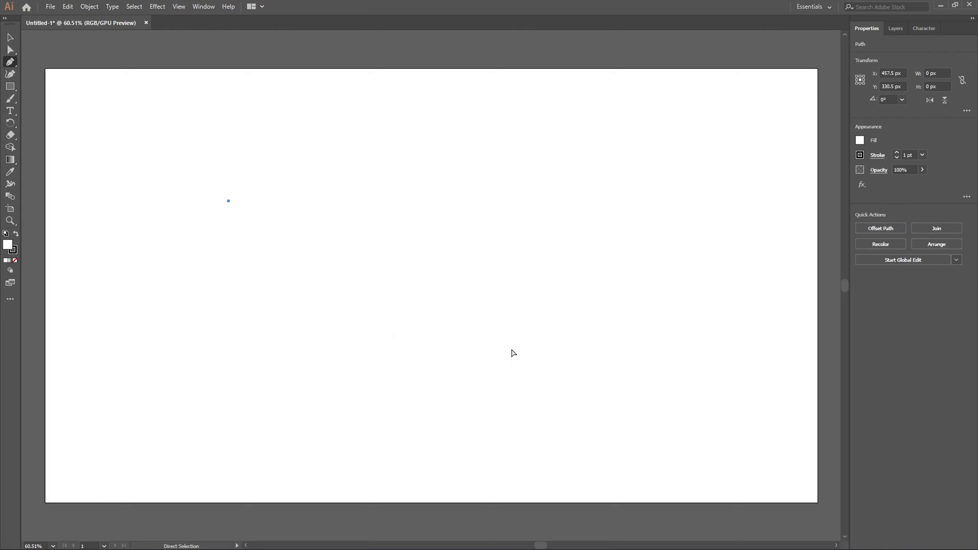
Step: Continue from the remaining anchor point to draw a closed four-sided shape about 665 px wide and 500 px high
{"action": "left_click", "coordinate": [489, 204]}
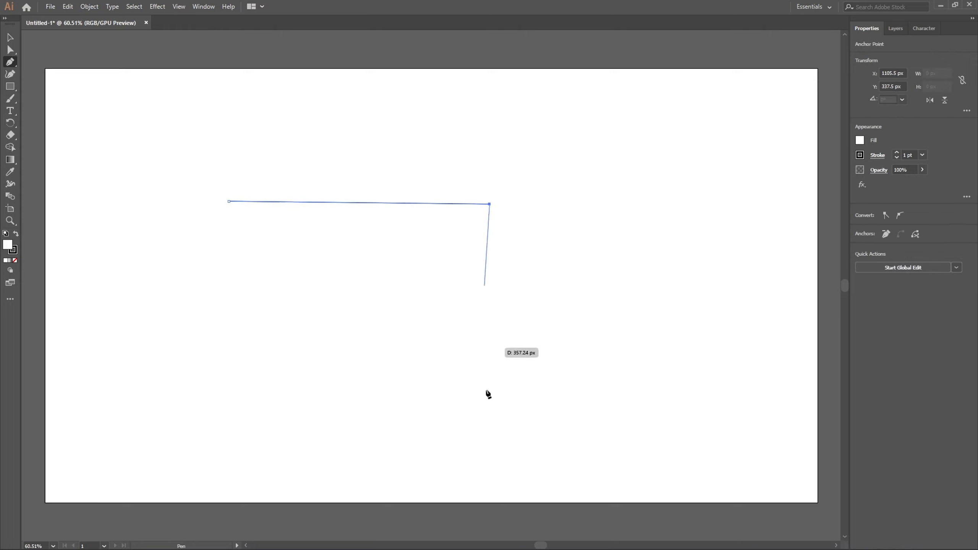
{"action": "left_click", "coordinate": [489, 391]}
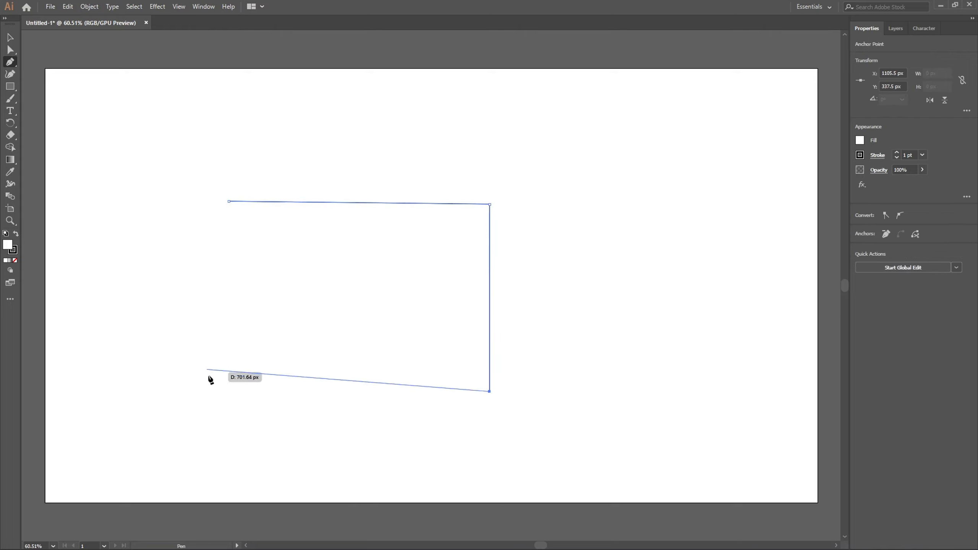
{"action": "left_click_drag", "start_coordinate": [222, 401], "coordinate": [221, 405]}
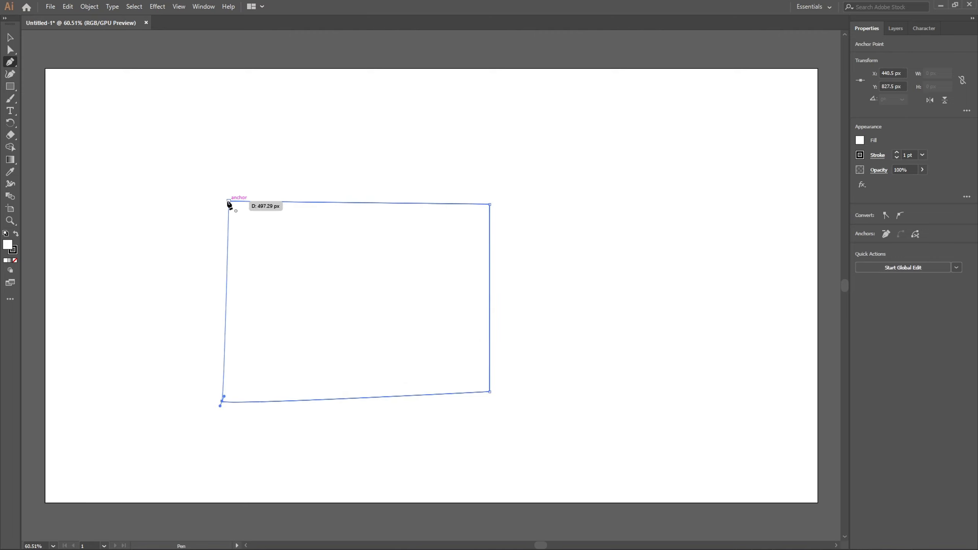
{"action": "left_click", "coordinate": [228, 201]}
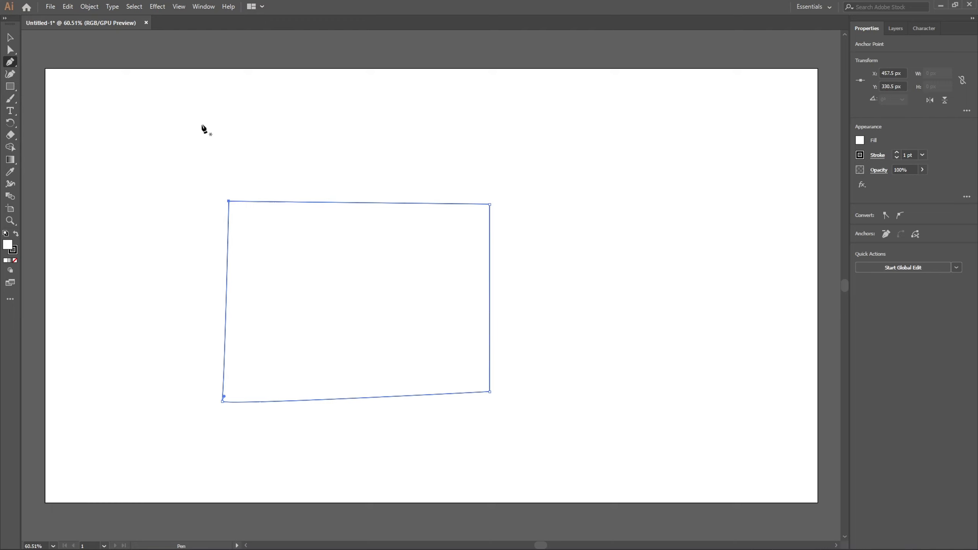
Step: Draw a closed square about 425 px wide to the right of the first shape, using constrained straight Pen segments
{"action": "left_click", "coordinate": [538, 152]}
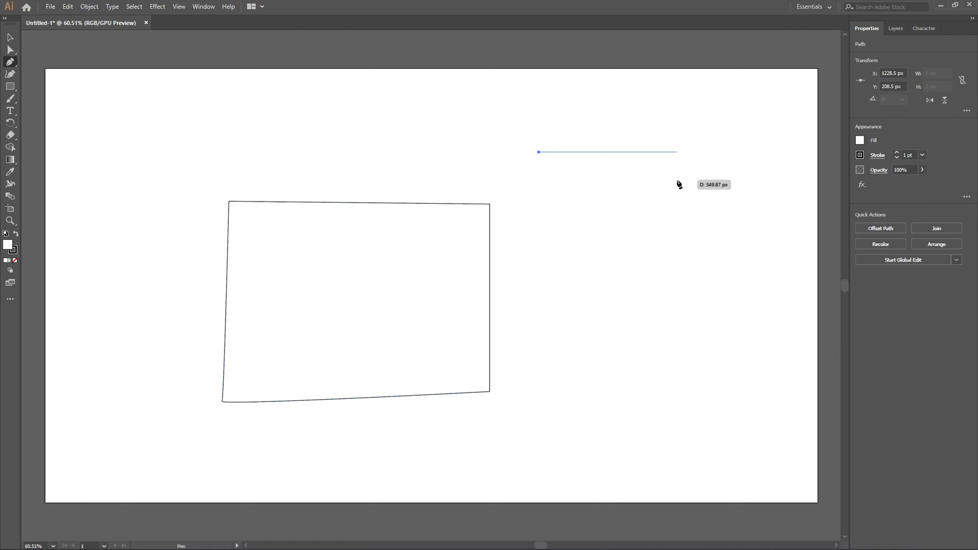
{"action": "left_click", "coordinate": [707, 154], "text": "shift"}
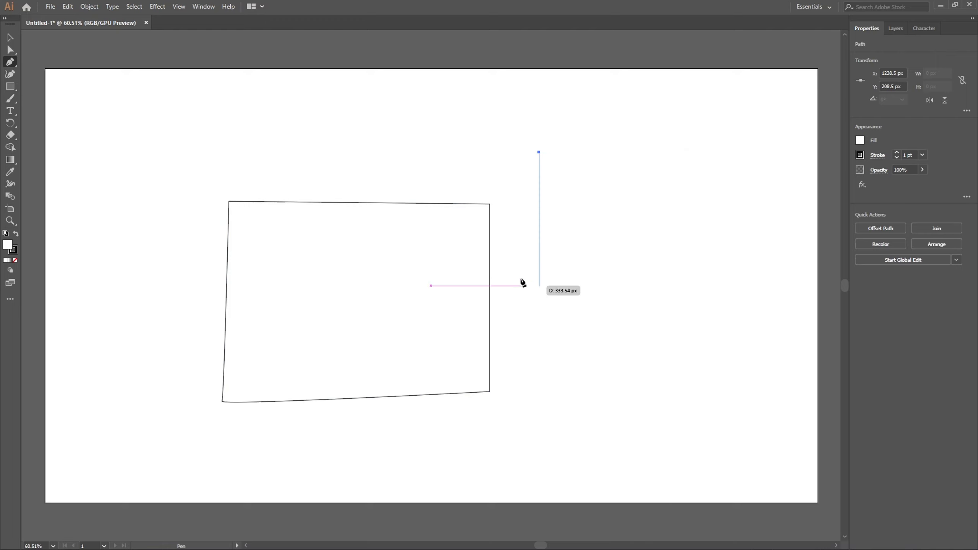
{"action": "left_click", "coordinate": [711, 154], "text": "shift"}
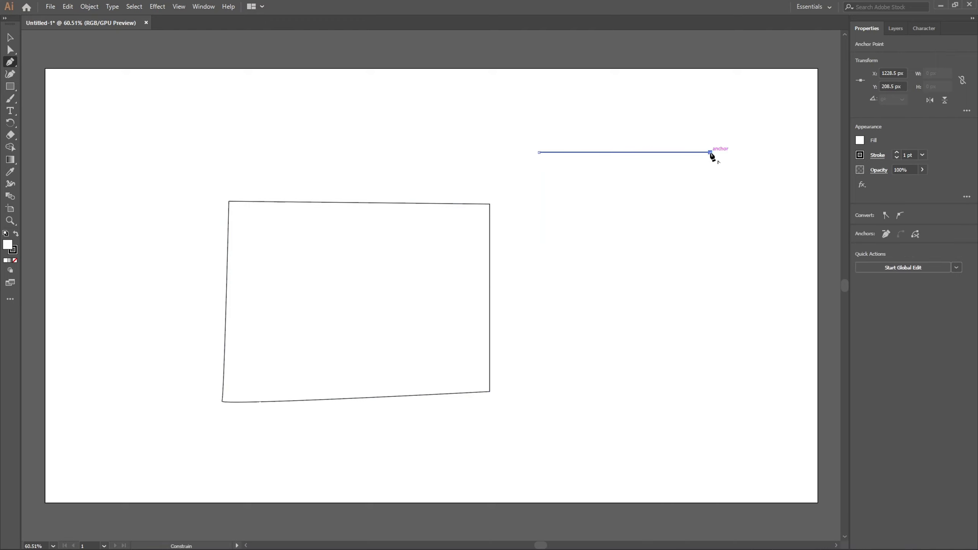
{"action": "left_click", "coordinate": [710, 322], "text": "shift"}
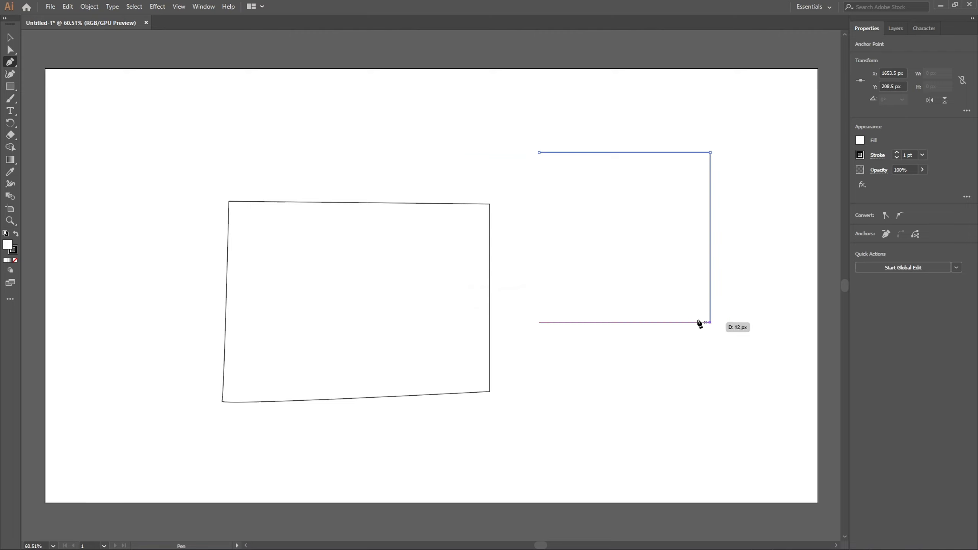
{"action": "left_click", "coordinate": [539, 322], "text": "shift"}
{"action": "left_click", "coordinate": [540, 152]}
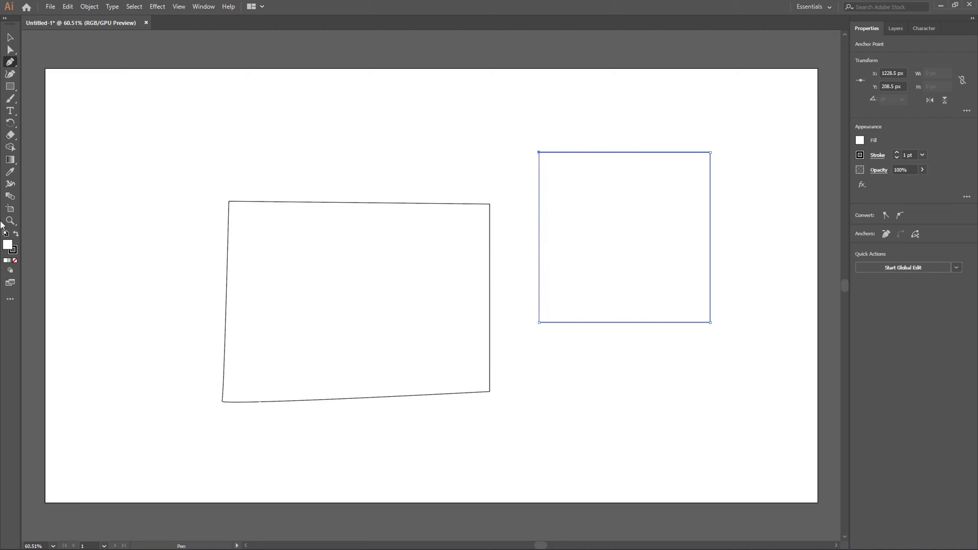
Step: Fill the square with a light red colour
{"action": "double_click", "coordinate": [8, 247]}
{"action": "left_click_drag", "start_coordinate": [637, 314], "coordinate": [659, 308]}
{"action": "left_click", "coordinate": [812, 301]}
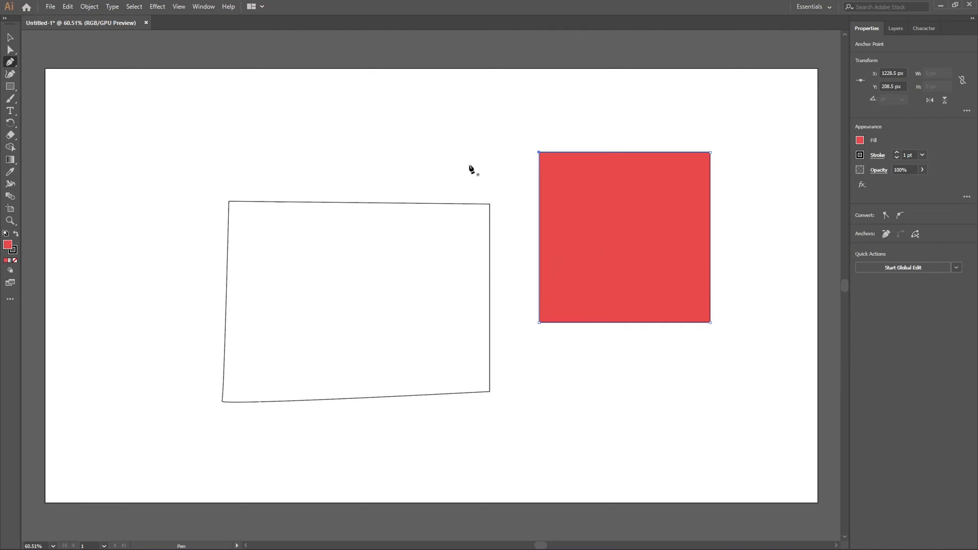
Step: Set the square's fill to none
{"action": "left_click", "coordinate": [9, 38]}
{"action": "left_click", "coordinate": [859, 141]}
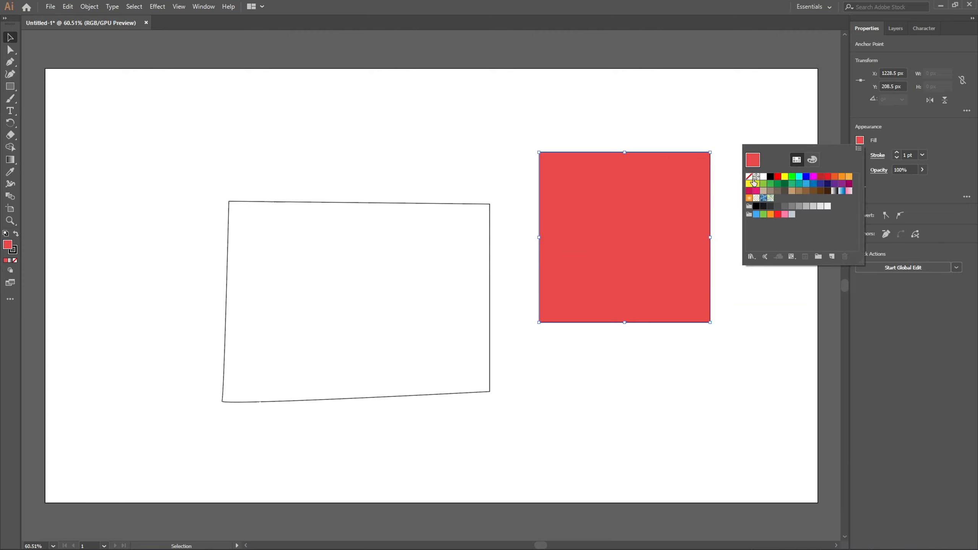
{"action": "left_click", "coordinate": [750, 177]}
Step: Increase the square's stroke weight to 11 pt
{"action": "left_click", "coordinate": [896, 152]}
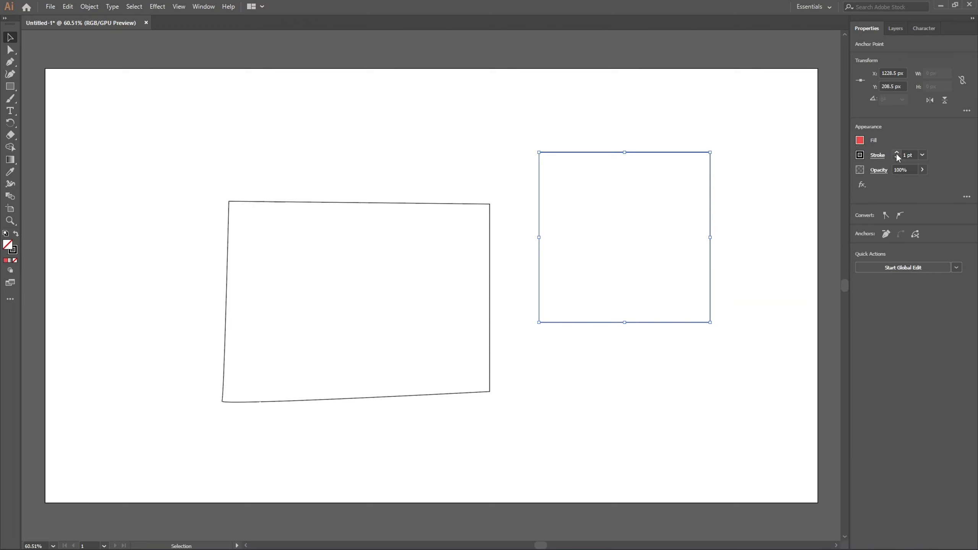
{"action": "left_click", "coordinate": [896, 153]}
{"action": "left_click", "coordinate": [896, 152]}
{"action": "left_click", "coordinate": [896, 153]}
{"action": "left_click", "coordinate": [896, 153]}
{"action": "left_click", "coordinate": [896, 153]}
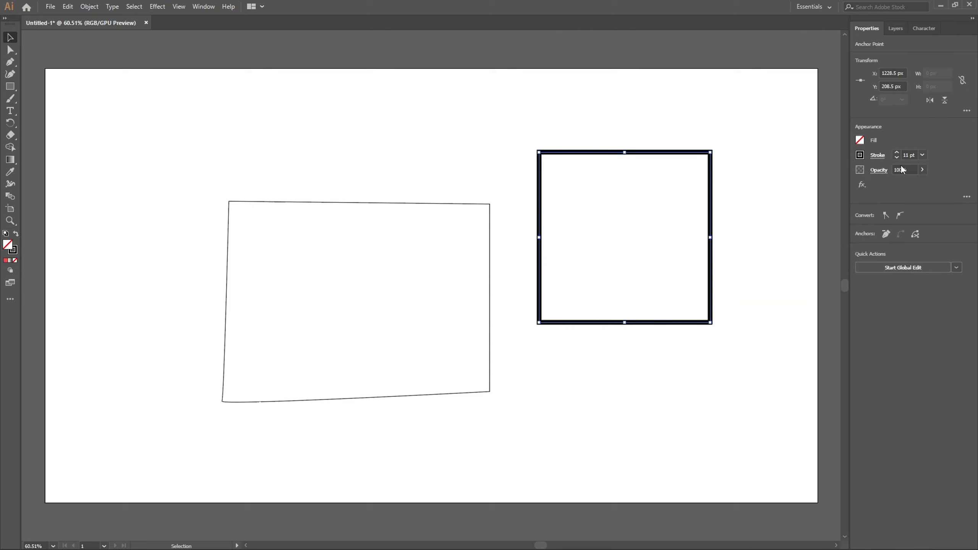
Step: Change the square's stroke colour to yellow-green and deselect the square
{"action": "left_click", "coordinate": [17, 253]}
{"action": "left_click", "coordinate": [166, 213]}
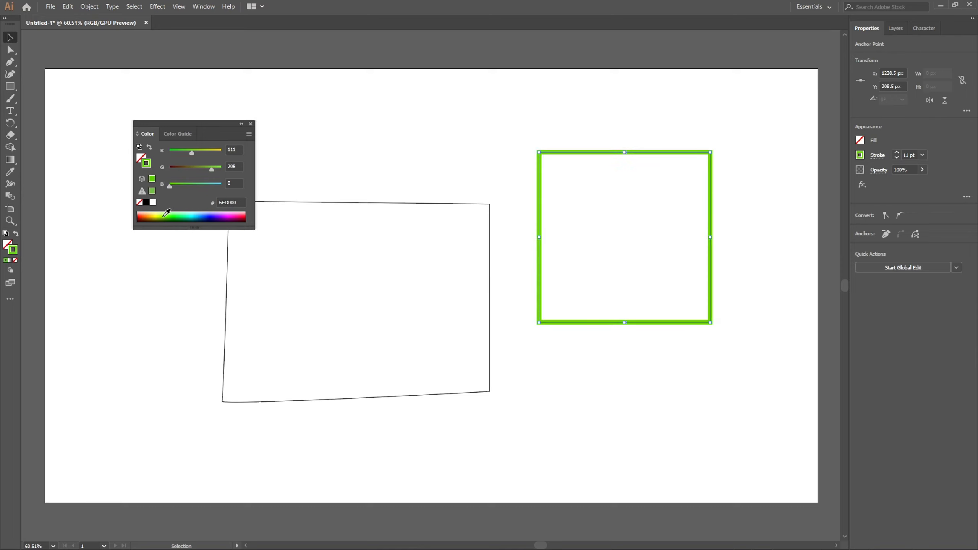
{"action": "left_click", "coordinate": [158, 215]}
{"action": "left_click", "coordinate": [251, 124]}
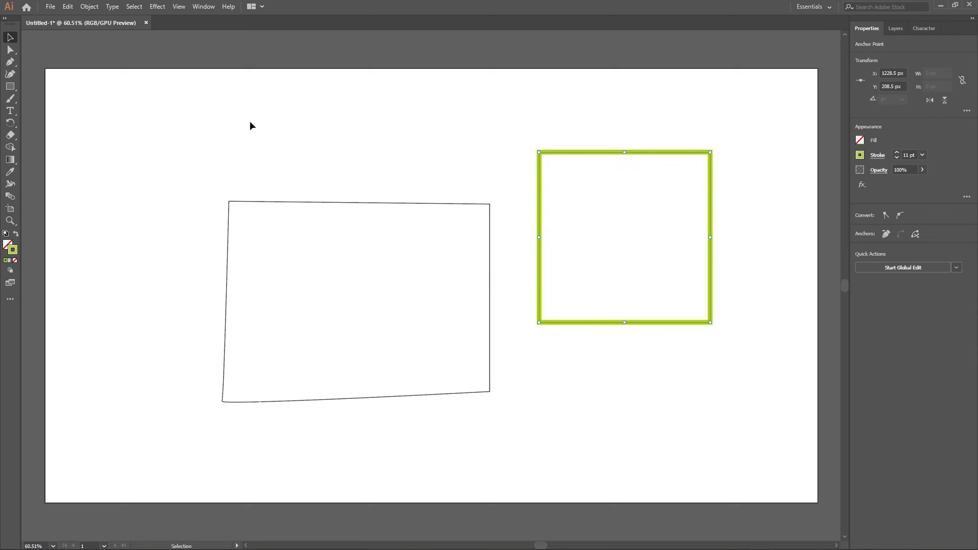
{"action": "left_click", "coordinate": [173, 120]}
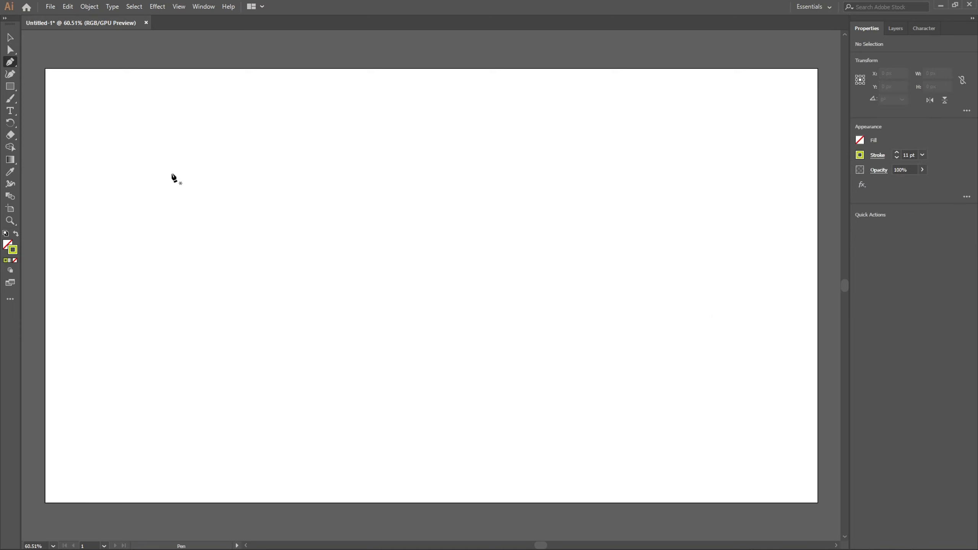
Step: Draw an open curved path with six smooth Pen anchor points, waving across the artboard and looping back towards the centre
{"action": "left_click", "coordinate": [170, 173]}
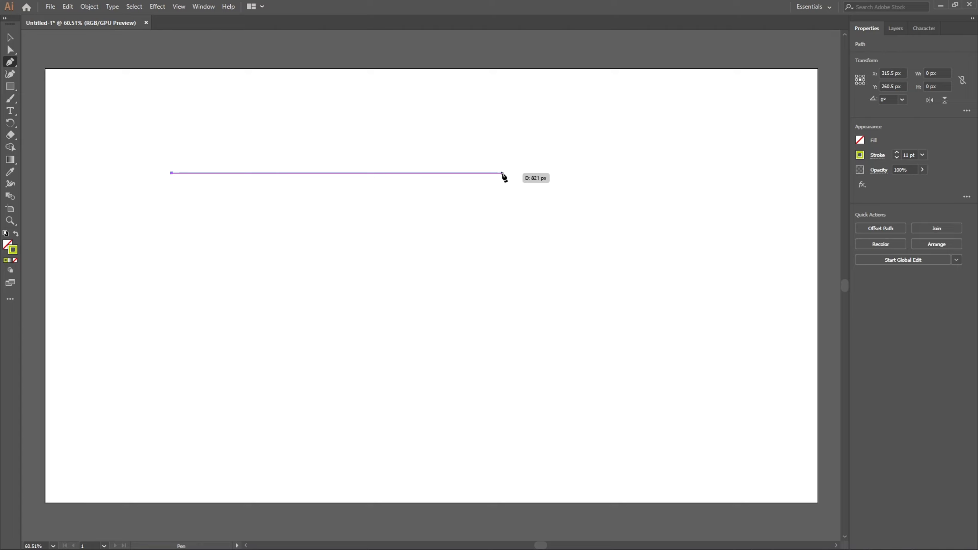
{"action": "left_click", "coordinate": [502, 173]}
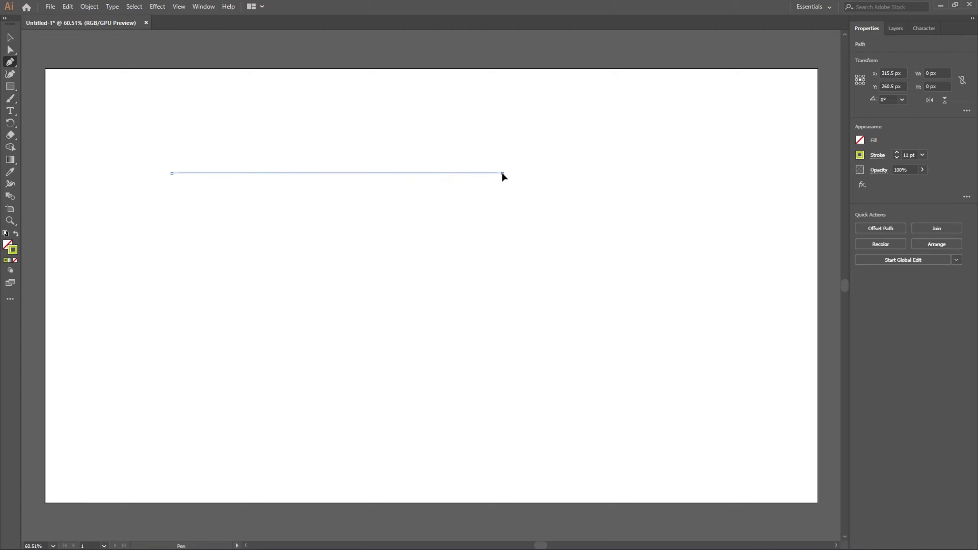
{"action": "mouse_move", "coordinate": [502, 173]}
{"action": "left_mouse_down"}
{"action": "mouse_move", "coordinate": [555, 240]}
{"action": "mouse_move", "coordinate": [659, 294]}
{"action": "left_mouse_up"}
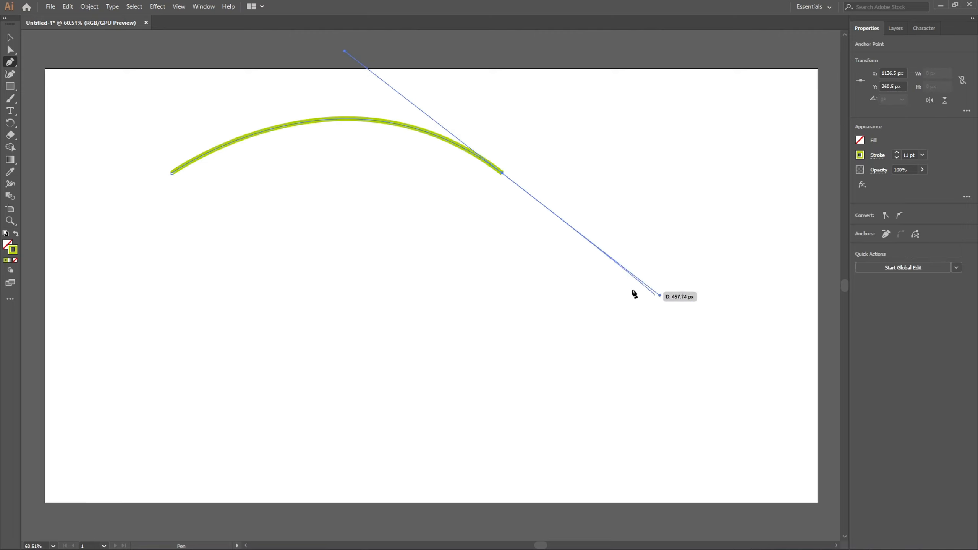
{"action": "mouse_move", "coordinate": [784, 139]}
{"action": "left_mouse_down"}
{"action": "mouse_move", "coordinate": [817, 96]}
{"action": "mouse_move", "coordinate": [826, 106]}
{"action": "left_mouse_up"}
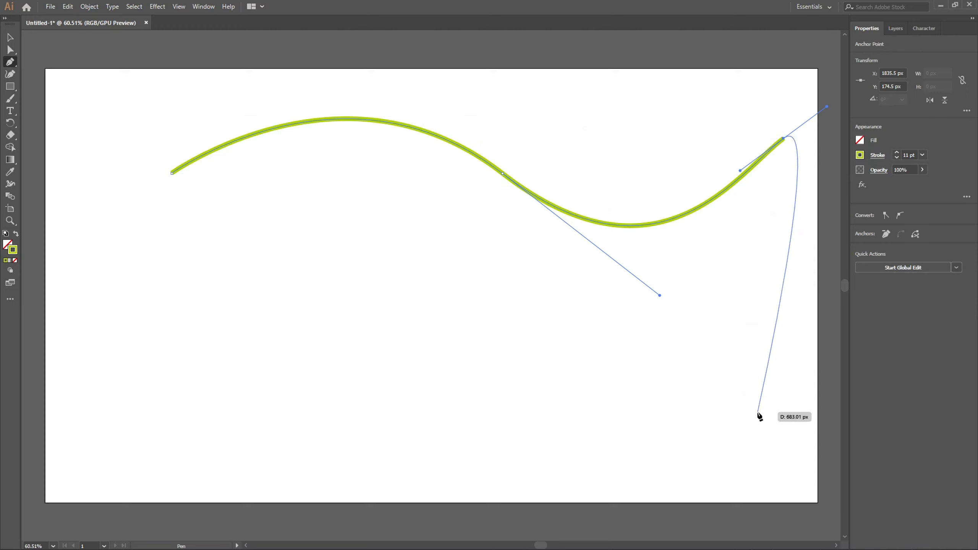
{"action": "left_click_drag", "start_coordinate": [249, 288], "coordinate": [414, 449]}
{"action": "left_click_drag", "start_coordinate": [530, 347], "coordinate": [696, 286]}
{"action": "left_click_drag", "start_coordinate": [312, 251], "coordinate": [216, 268]}
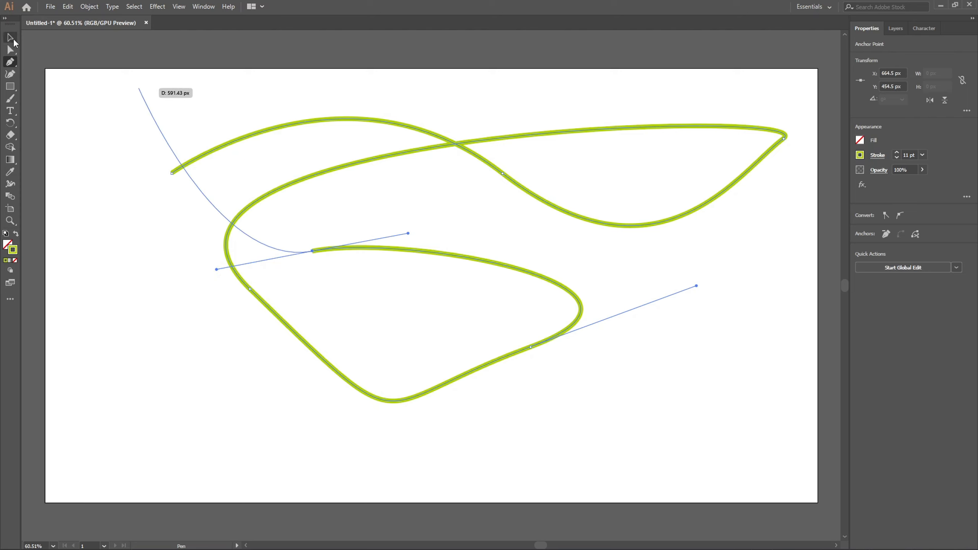
Step: Delete the entire curved path to clear the artboard
{"action": "left_click", "coordinate": [12, 40]}
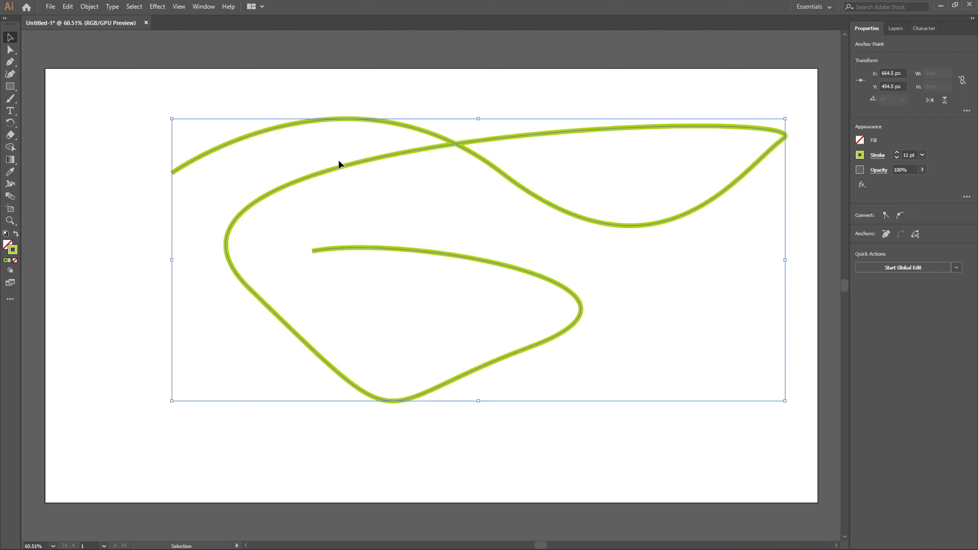
{"action": "key", "text": "Delete"}
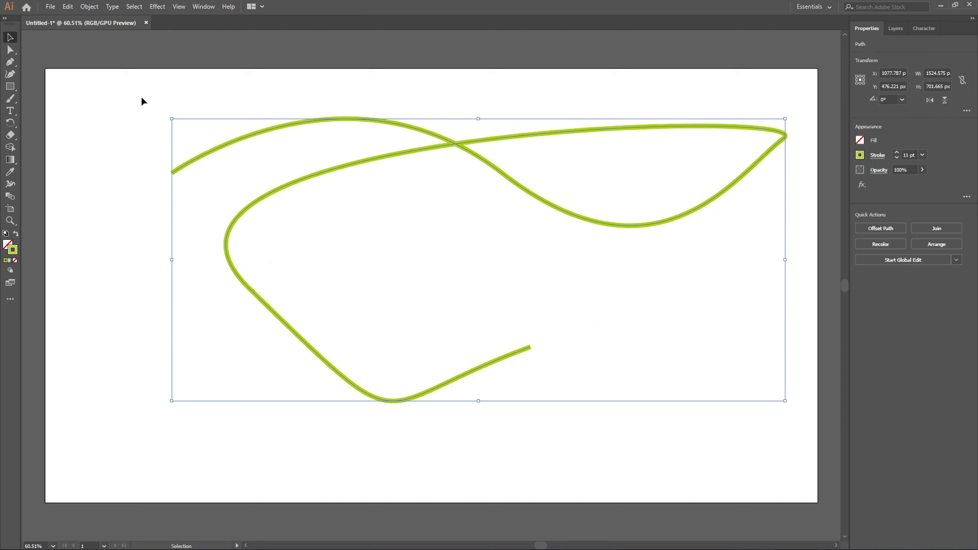
{"action": "key", "text": "Delete"}
Step: Open the stock-vector-star-icon image from the Desktop and place the star image on the Untitled-1 artboard
{"action": "left_click", "coordinate": [50, 7]}
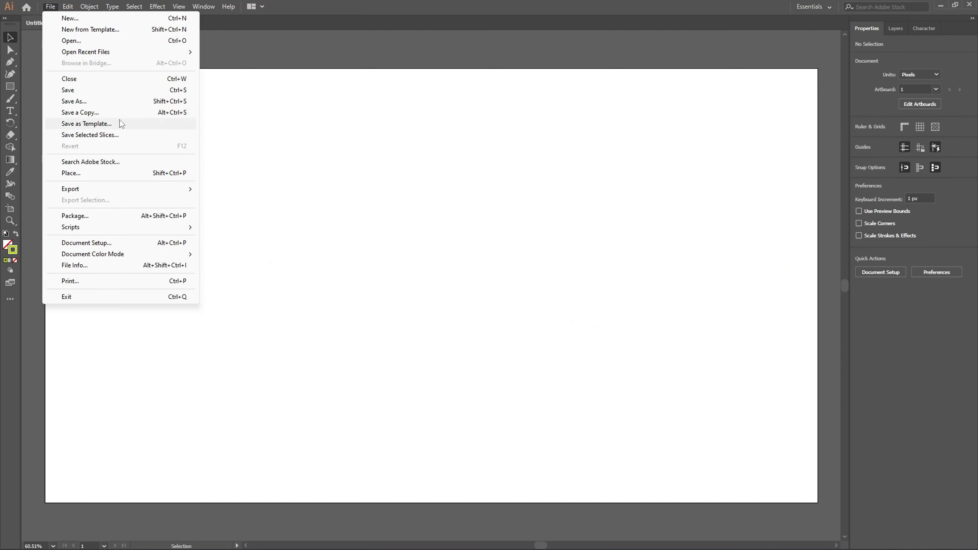
{"action": "left_click", "coordinate": [87, 40]}
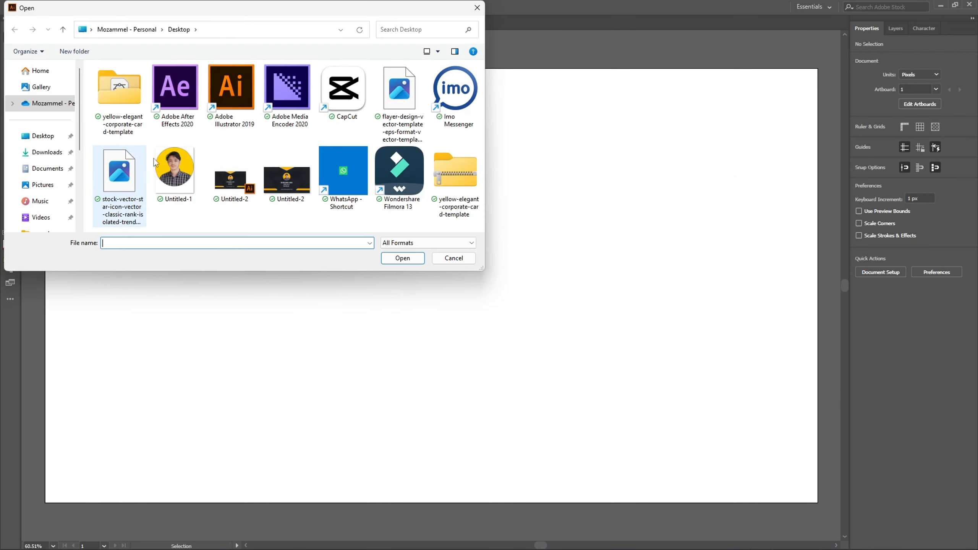
{"action": "left_click", "coordinate": [130, 165]}
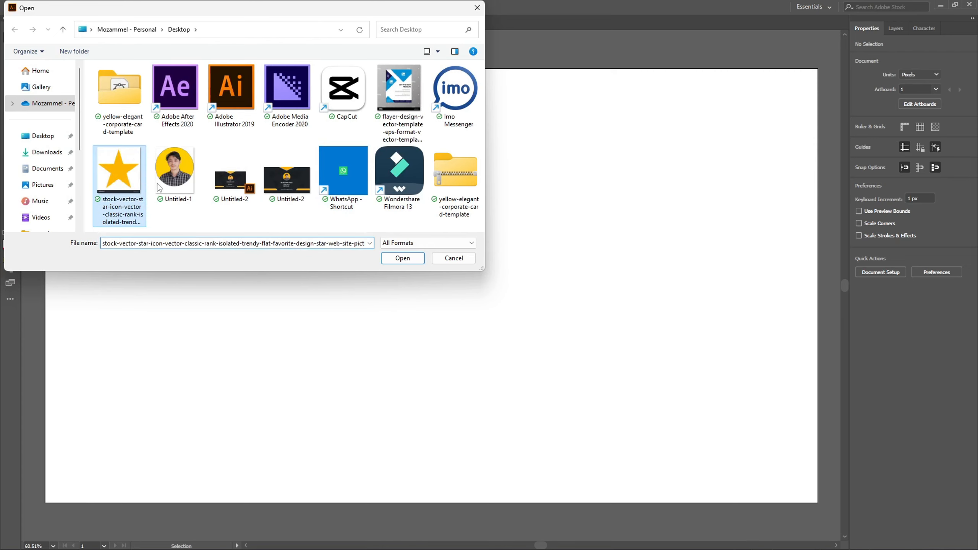
{"action": "left_click", "coordinate": [402, 263]}
{"action": "left_click_drag", "start_coordinate": [336, 187], "coordinate": [374, 243]}
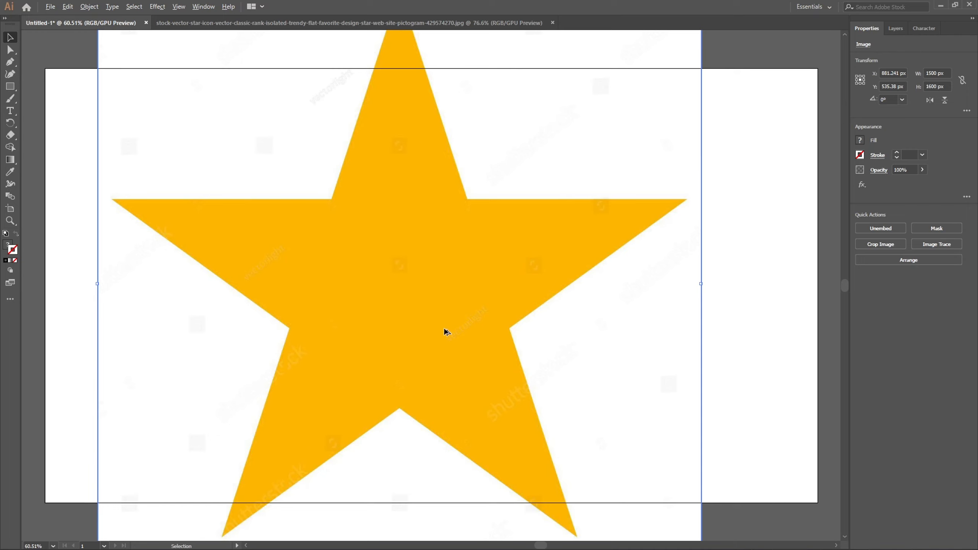
Step: Scale the placed star image down to about 469 × 500 px, move it to the artboard's centre and deselect it
{"action": "scroll", "coordinate": [446, 331], "scroll_direction": "up", "scroll_amount": 2}
{"action": "scroll", "coordinate": [446, 332], "scroll_direction": "down", "scroll_amount": 4}
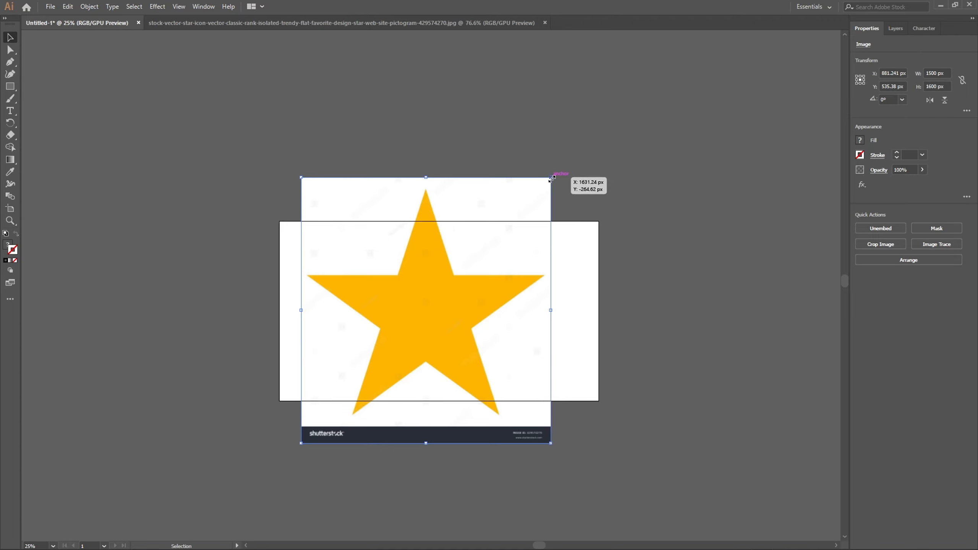
{"action": "left_click_drag", "start_coordinate": [550, 178], "coordinate": [379, 360]}
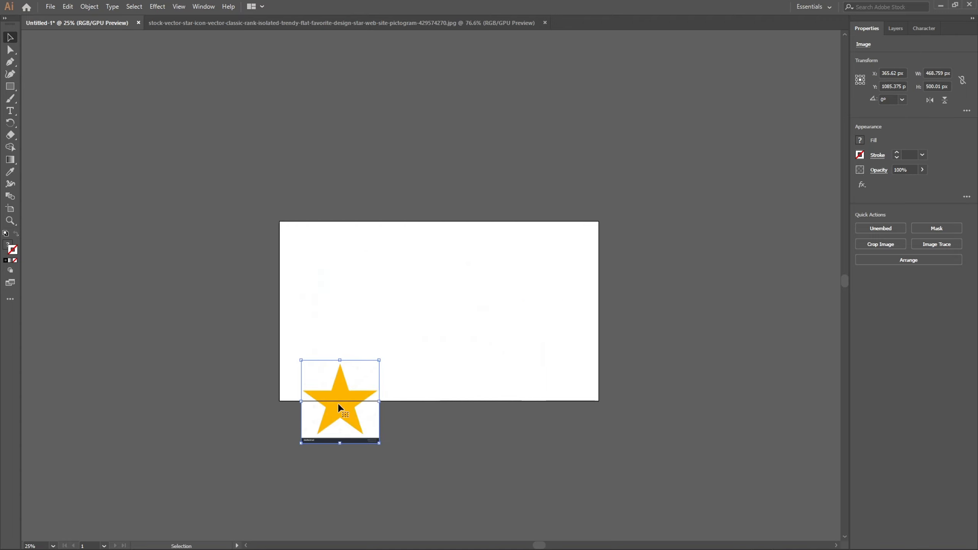
{"action": "left_click_drag", "start_coordinate": [338, 404], "coordinate": [433, 297]}
{"action": "scroll", "coordinate": [430, 319], "scroll_direction": "up", "scroll_amount": 3}
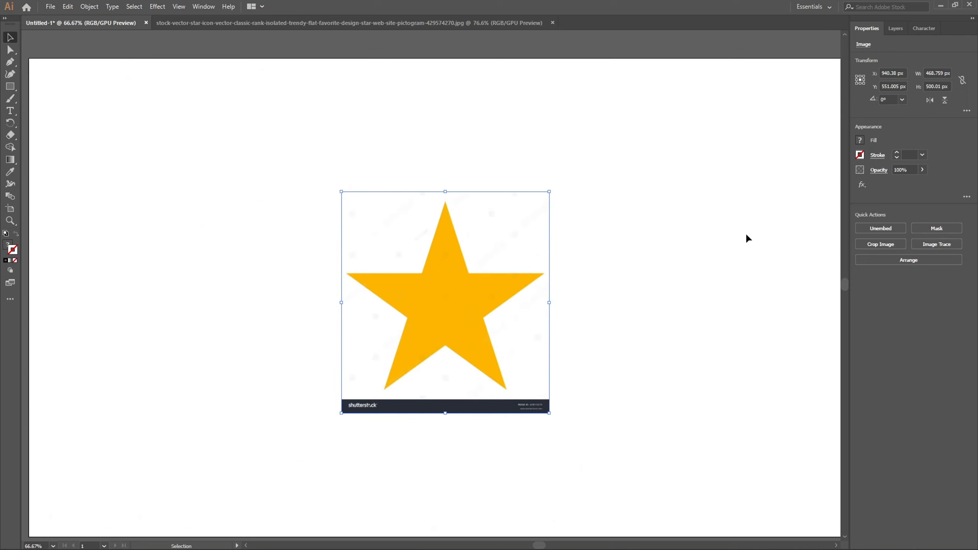
{"action": "left_click", "coordinate": [746, 235]}
{"action": "left_click", "coordinate": [436, 242]}
{"action": "left_click", "coordinate": [442, 191]}
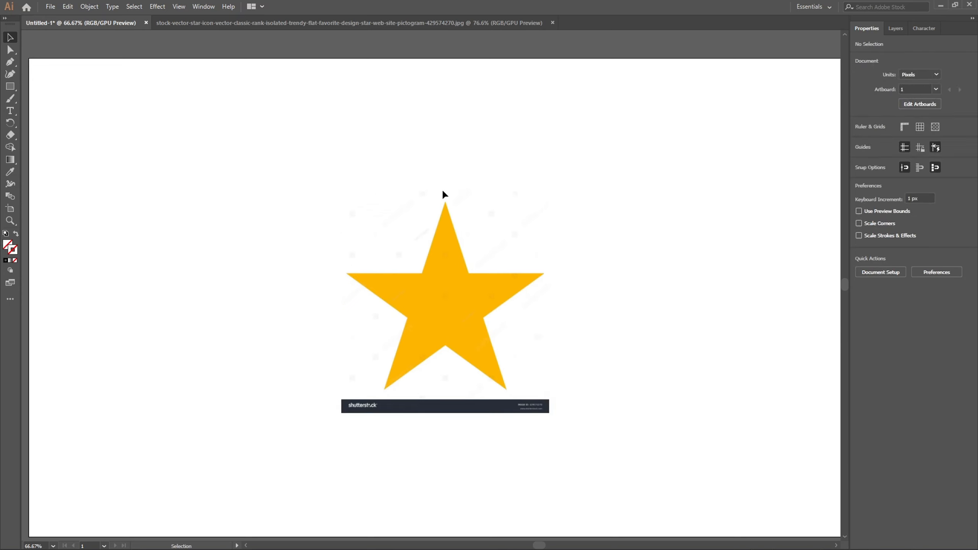
Step: Set the Pen tool's fill colour to red D83F3F and close the floating colour settings
{"action": "left_click", "coordinate": [10, 61]}
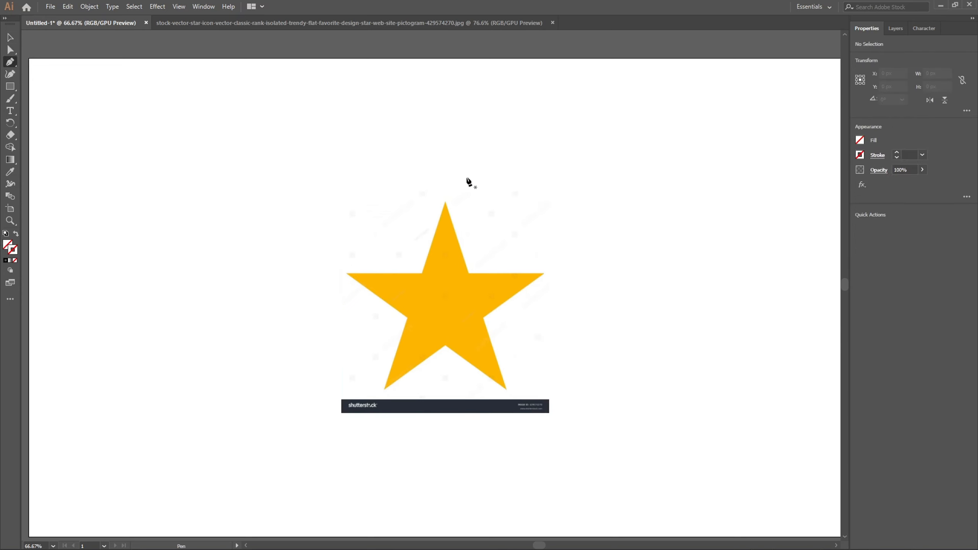
{"action": "scroll", "coordinate": [437, 212], "scroll_direction": "up", "scroll_amount": 2}
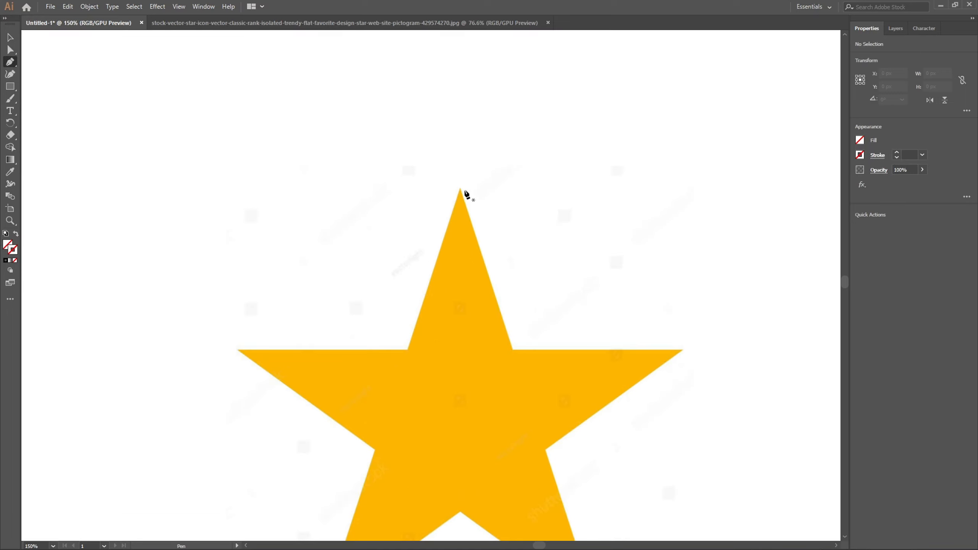
{"action": "double_click", "coordinate": [8, 247]}
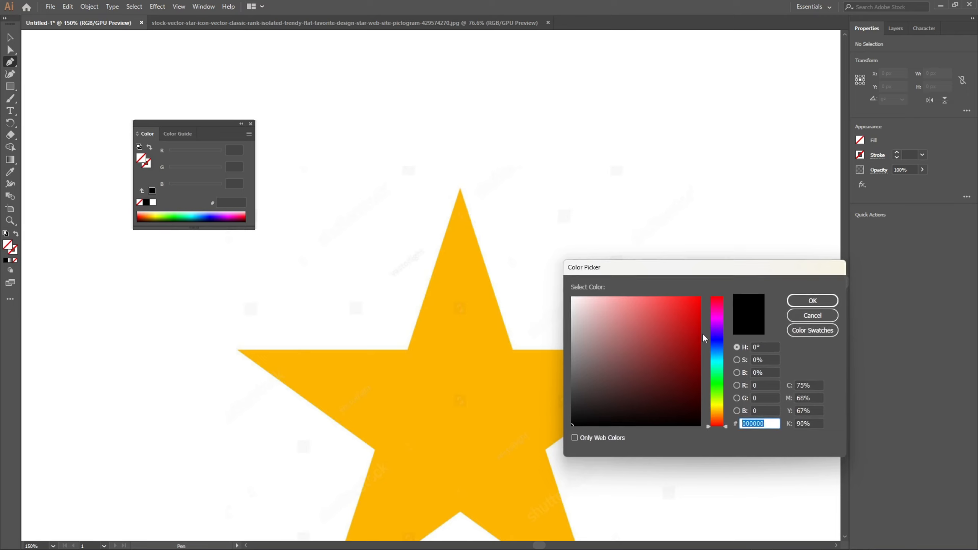
{"action": "left_click", "coordinate": [663, 316]}
{"action": "left_click", "coordinate": [812, 301]}
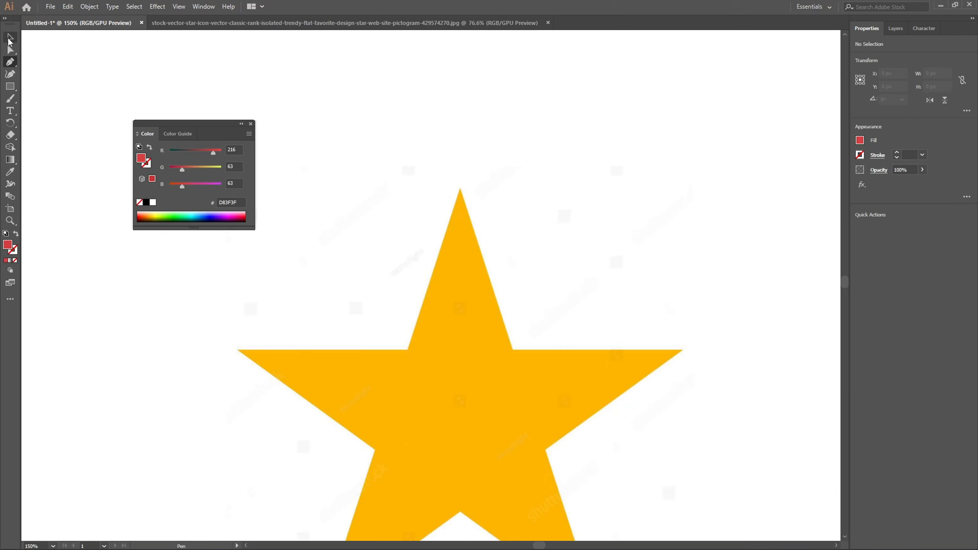
{"action": "left_click", "coordinate": [9, 38]}
{"action": "left_click", "coordinate": [251, 124]}
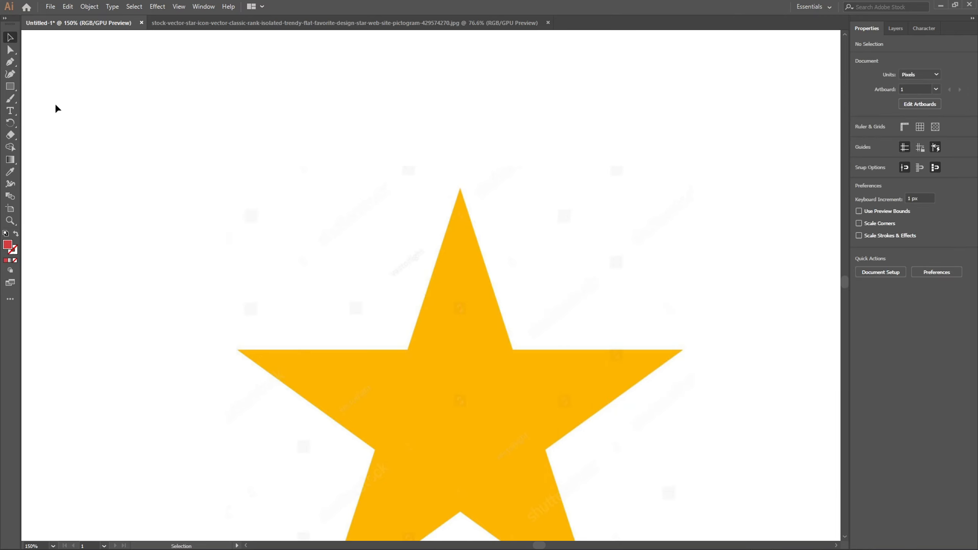
Step: Trace the star with straight Pen segments from its top tip through the right tip to the lower-right inner corner
{"action": "left_click", "coordinate": [10, 63]}
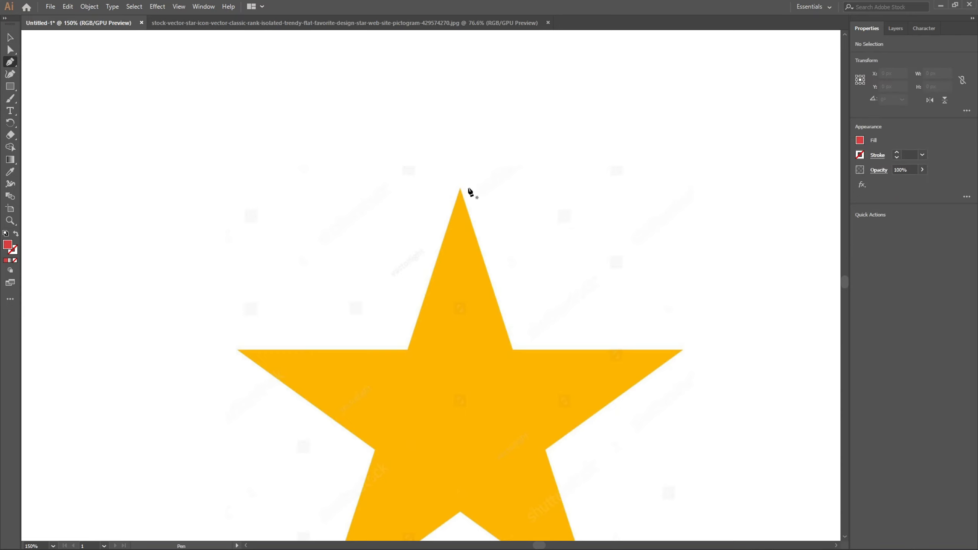
{"action": "scroll", "coordinate": [468, 190], "scroll_direction": "down", "scroll_amount": 2}
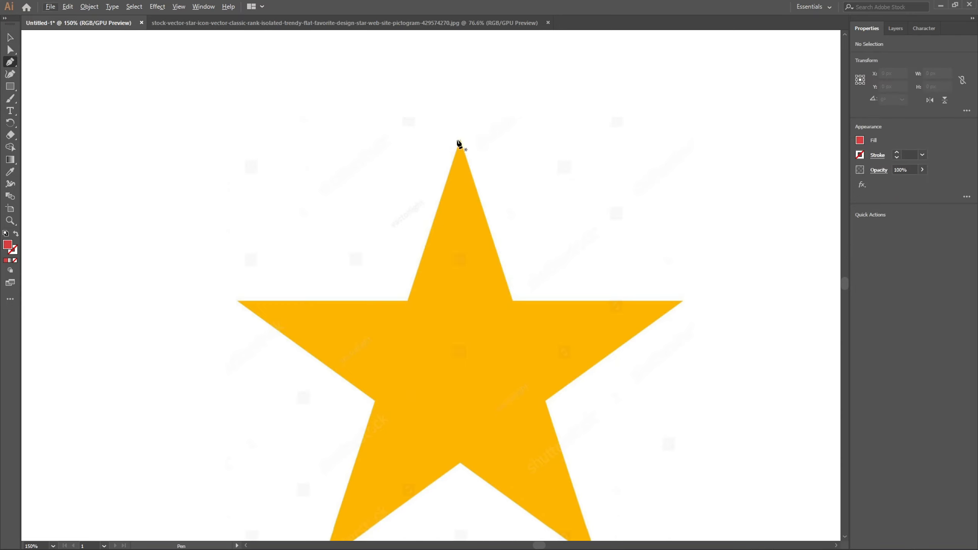
{"action": "left_click", "coordinate": [460, 141]}
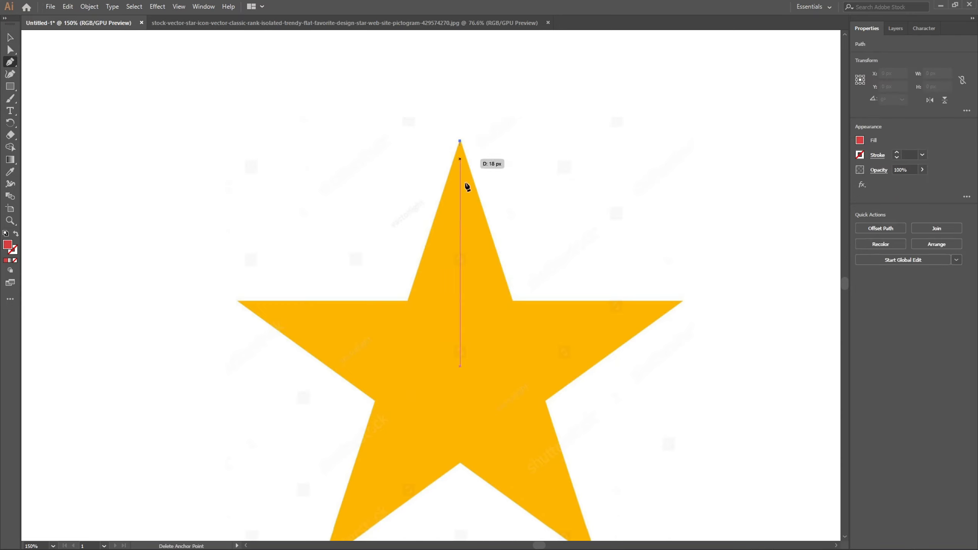
{"action": "left_click", "coordinate": [512, 300]}
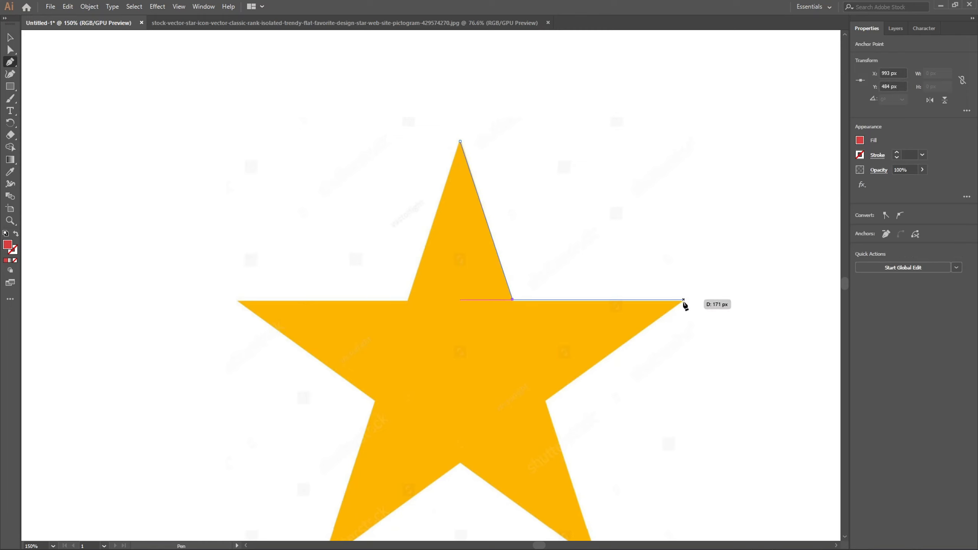
{"action": "left_click", "coordinate": [682, 300]}
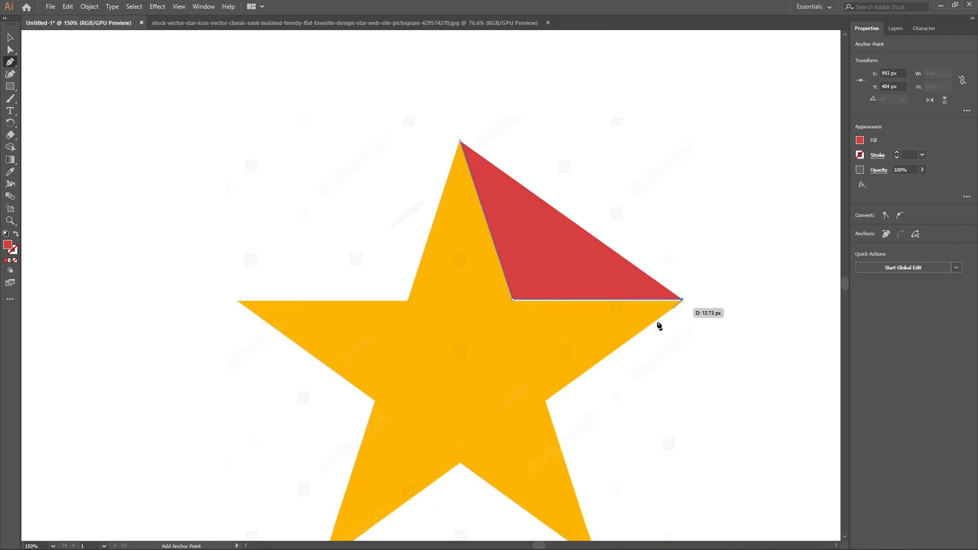
{"action": "left_click", "coordinate": [547, 402]}
Step: Continue the Pen outline around the star's two lower tips and the corners between them, up to the left tip
{"action": "scroll", "coordinate": [551, 401], "scroll_direction": "down", "scroll_amount": 5}
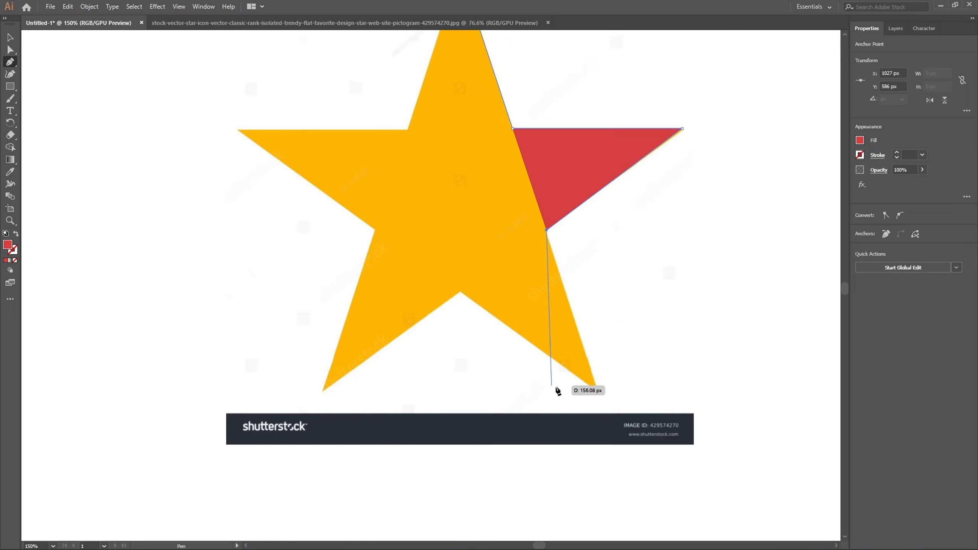
{"action": "left_click", "coordinate": [597, 390]}
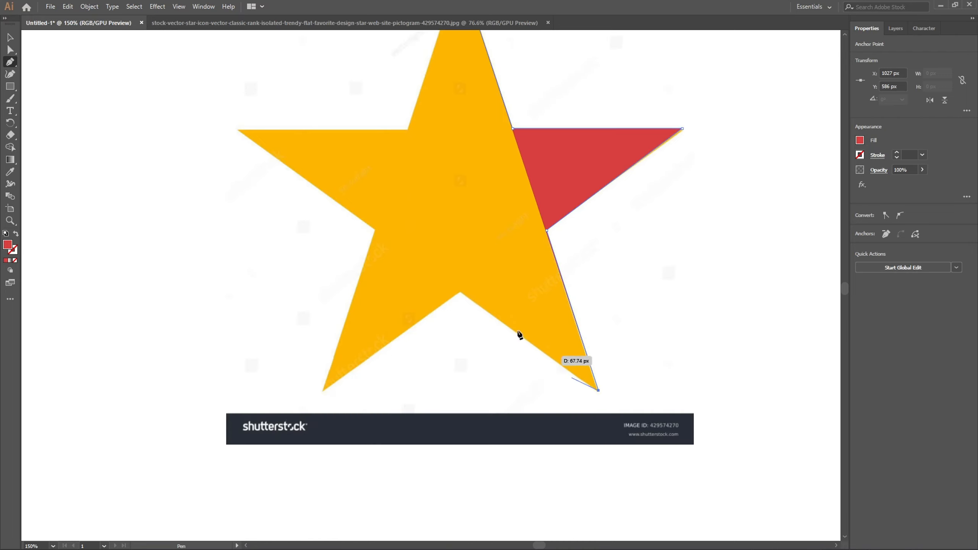
{"action": "left_click", "coordinate": [460, 294]}
{"action": "left_click", "coordinate": [323, 391]}
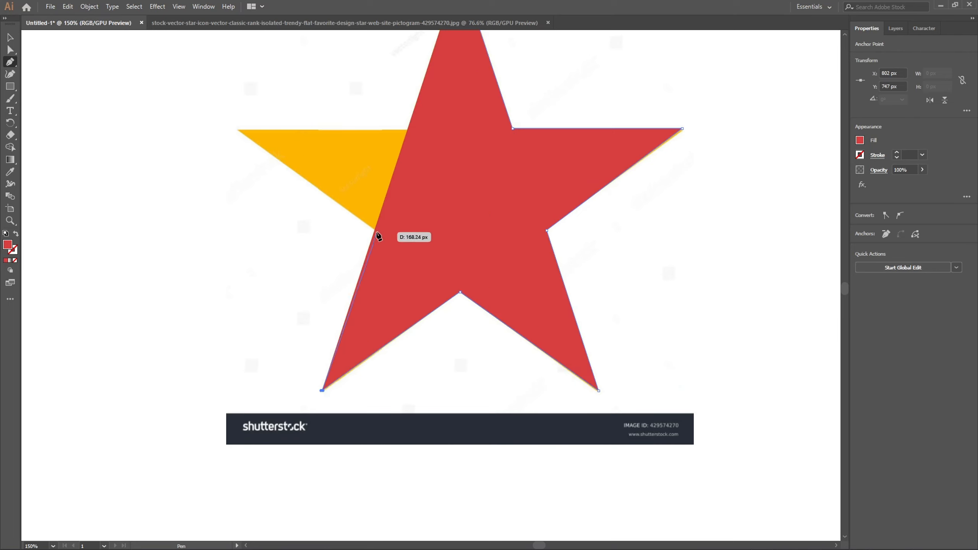
{"action": "left_click", "coordinate": [374, 231]}
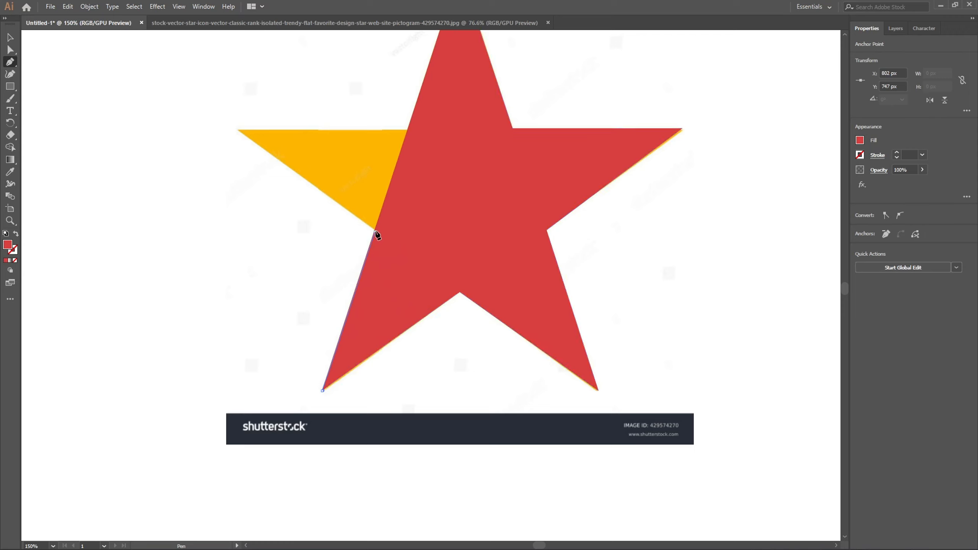
{"action": "left_click", "coordinate": [238, 131]}
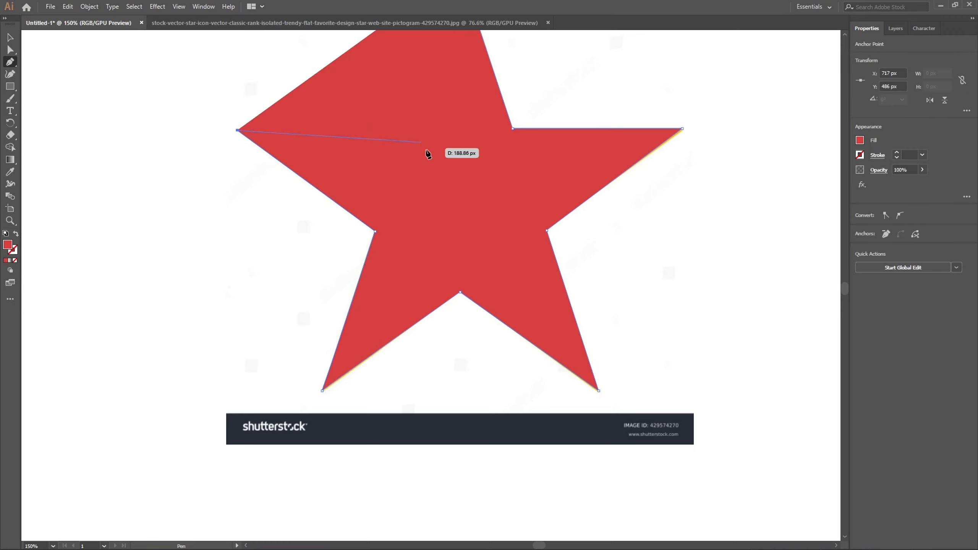
Step: Lower the unfinished path's opacity to 17% and close the outline through the upper-left inner corner at the top tip
{"action": "scroll", "coordinate": [421, 154], "scroll_direction": "up", "scroll_amount": 2}
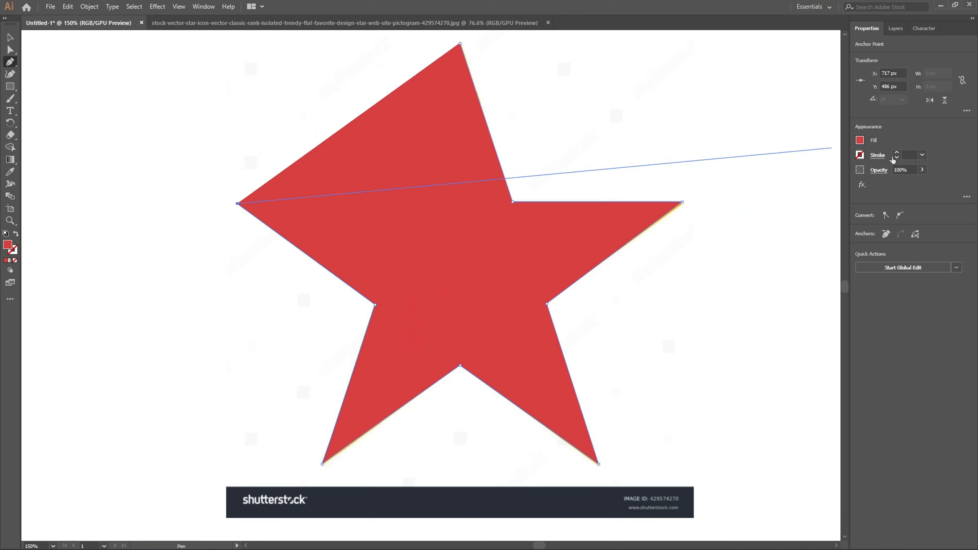
{"action": "left_click", "coordinate": [922, 169]}
{"action": "left_click", "coordinate": [894, 182]}
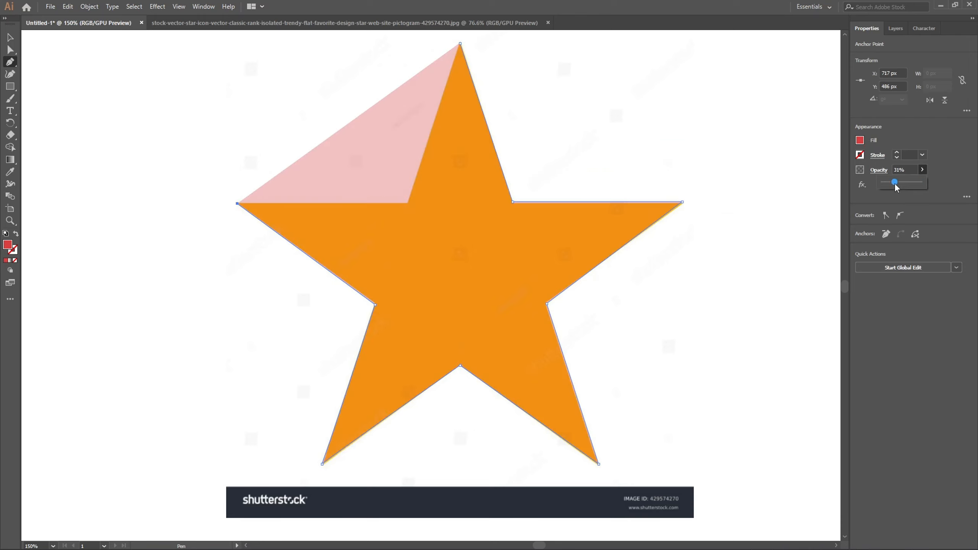
{"action": "left_click", "coordinate": [860, 141]}
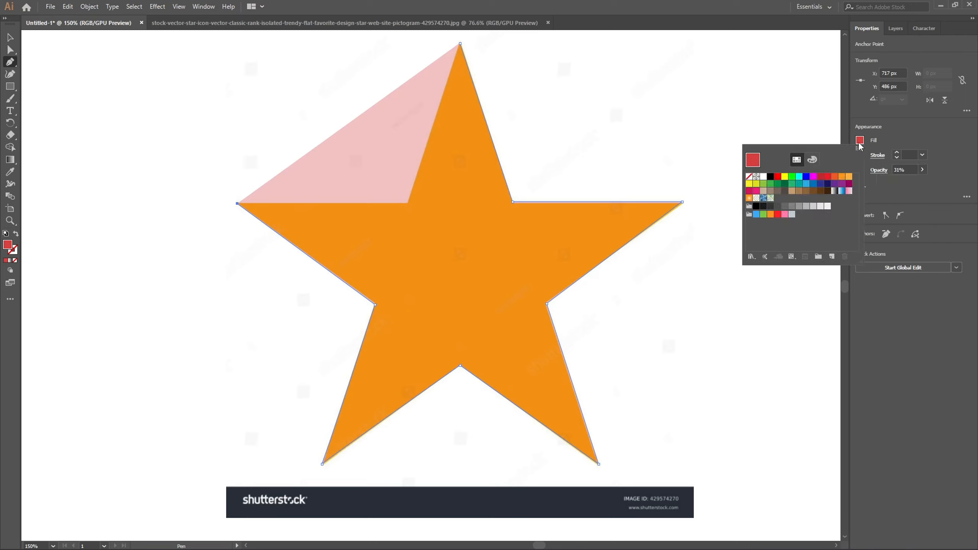
{"action": "left_click", "coordinate": [922, 170]}
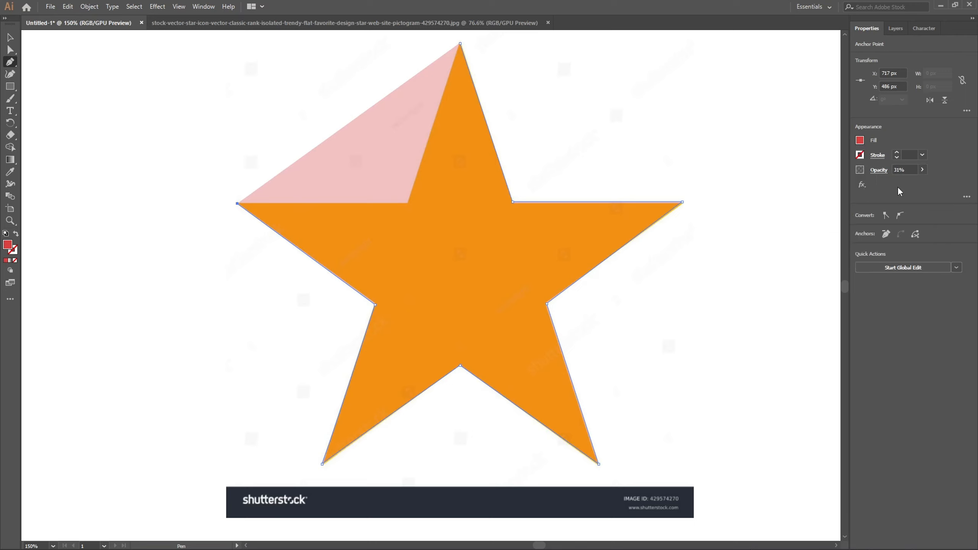
{"action": "left_click_drag", "start_coordinate": [890, 183], "coordinate": [886, 183]}
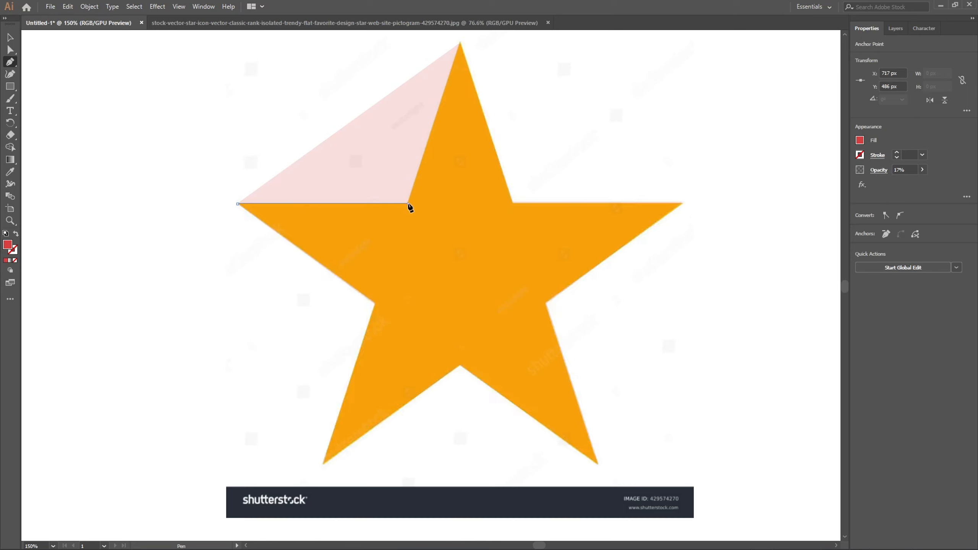
{"action": "left_click", "coordinate": [408, 204]}
{"action": "left_click", "coordinate": [460, 44]}
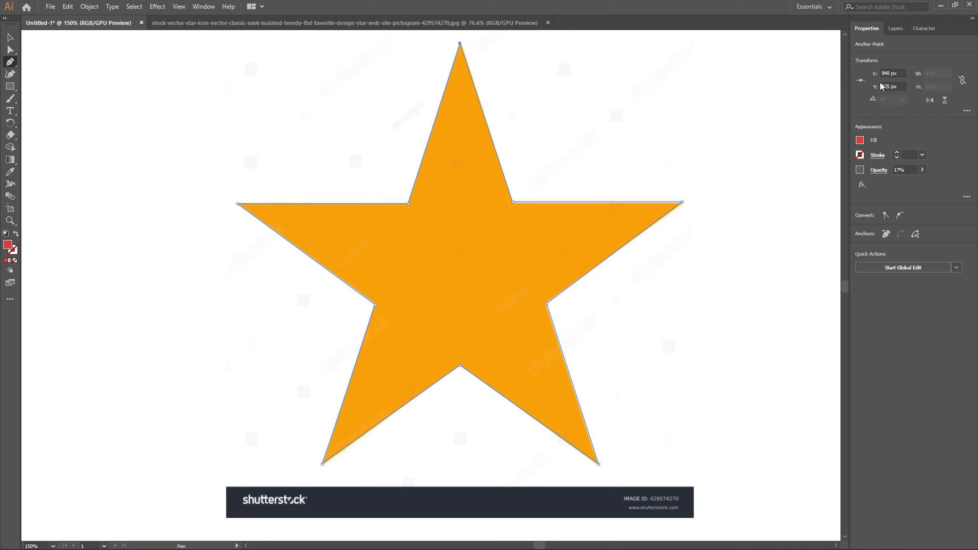
Step: Hide the star image inside Layer 1 and set the traced star's opacity to 100%
{"action": "left_click", "coordinate": [894, 29]}
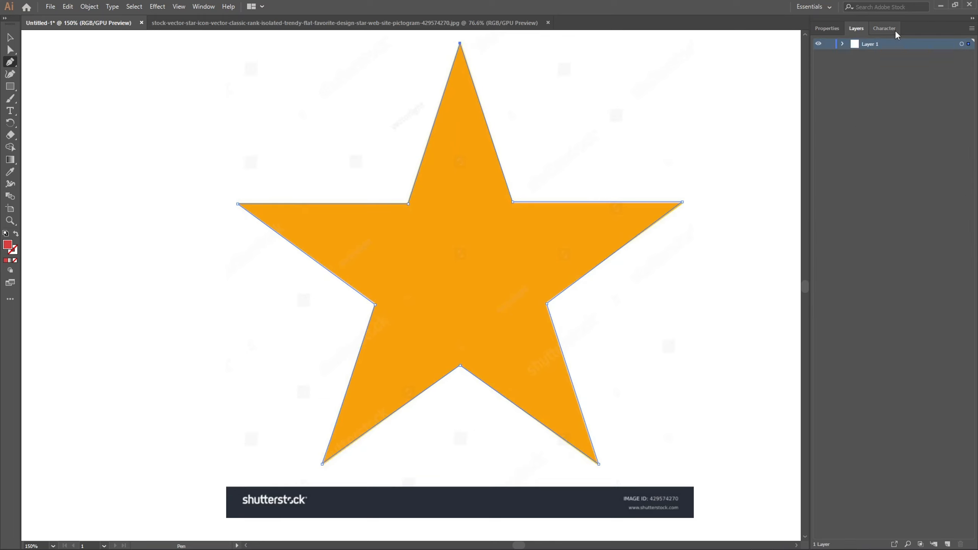
{"action": "left_click", "coordinate": [842, 43]}
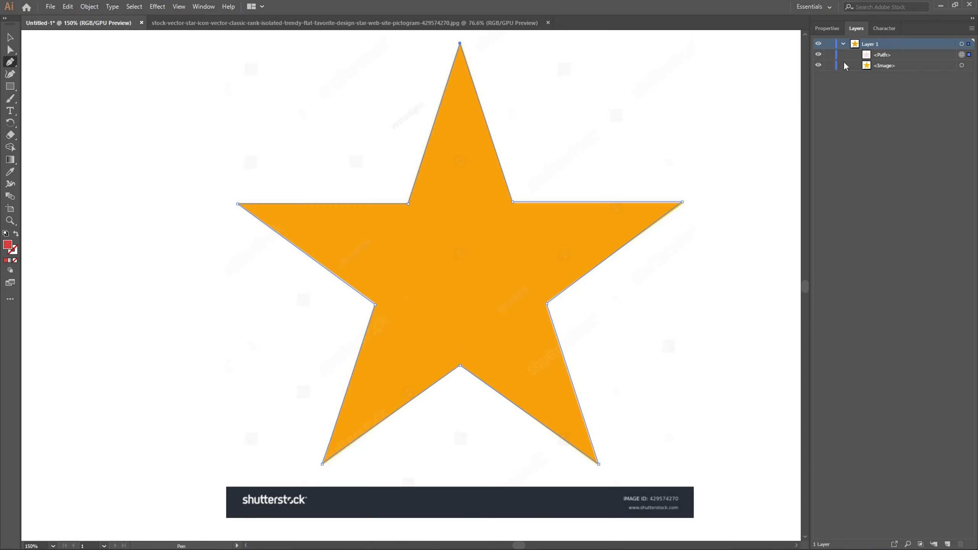
{"action": "left_click", "coordinate": [818, 65]}
{"action": "left_click", "coordinate": [827, 29]}
{"action": "left_click", "coordinate": [907, 183]}
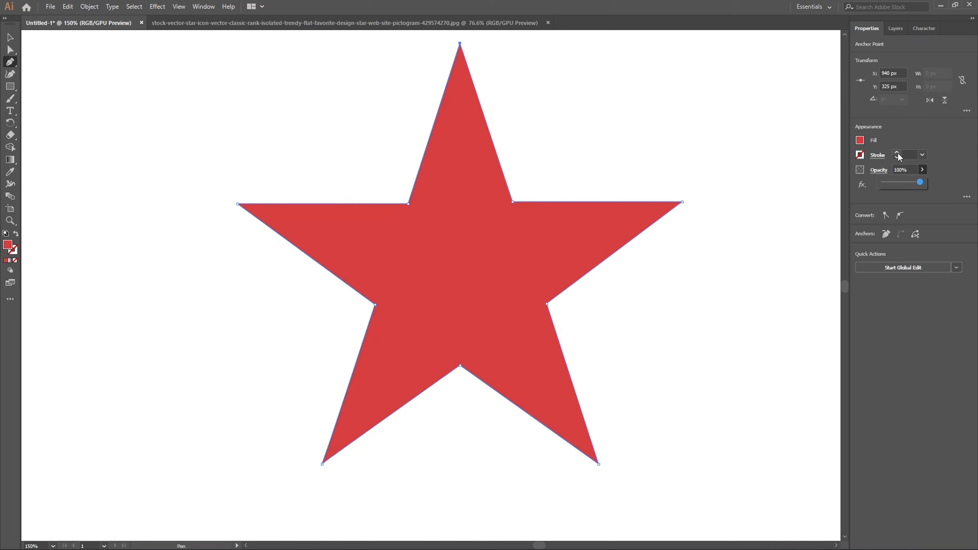
Step: Give the red star a black 3 pt stroke and deselect it
{"action": "left_click", "coordinate": [897, 152]}
{"action": "left_click", "coordinate": [897, 152]}
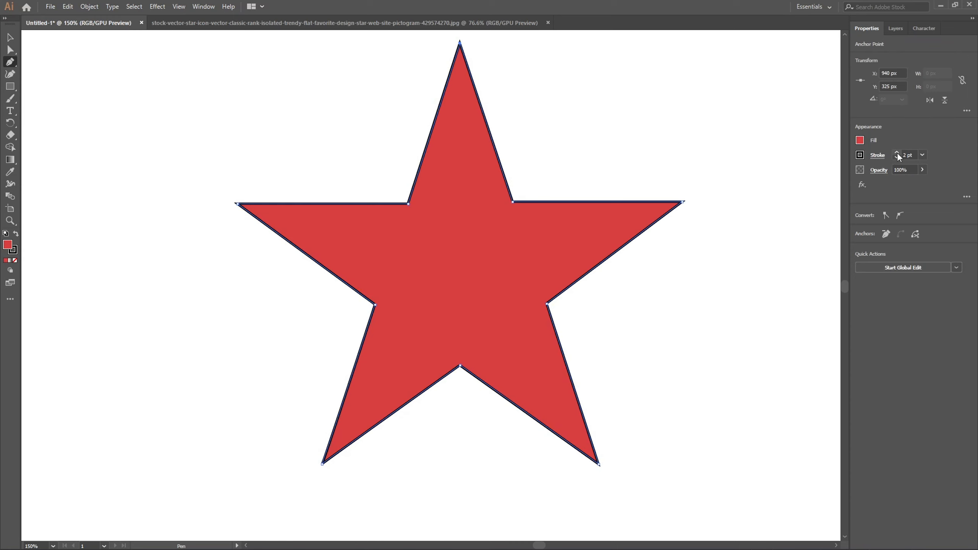
{"action": "left_click", "coordinate": [897, 152]}
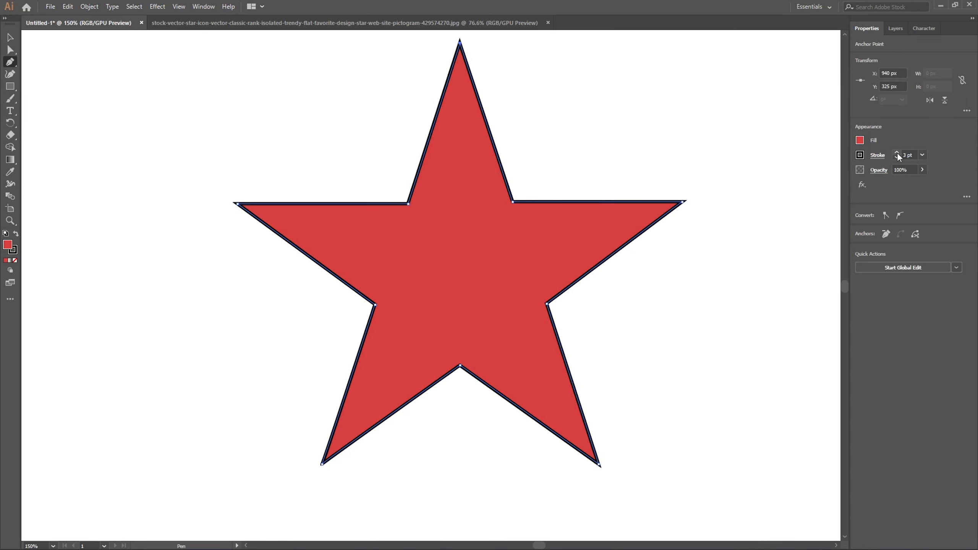
{"action": "left_click", "coordinate": [10, 37]}
{"action": "left_click", "coordinate": [52, 134]}
{"action": "scroll", "coordinate": [412, 273], "scroll_direction": "down", "scroll_amount": 2}
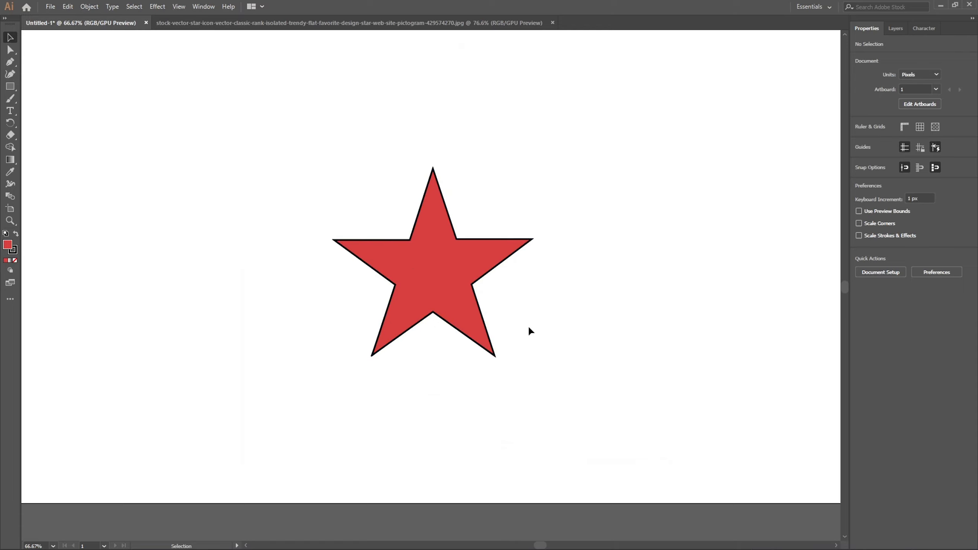
Step: Open the flayer-design-vector-template-eps-format-vector-template-2GGFPP3 image from the Desktop and view the flyer close up
{"action": "left_click", "coordinate": [50, 7]}
{"action": "left_click", "coordinate": [84, 42]}
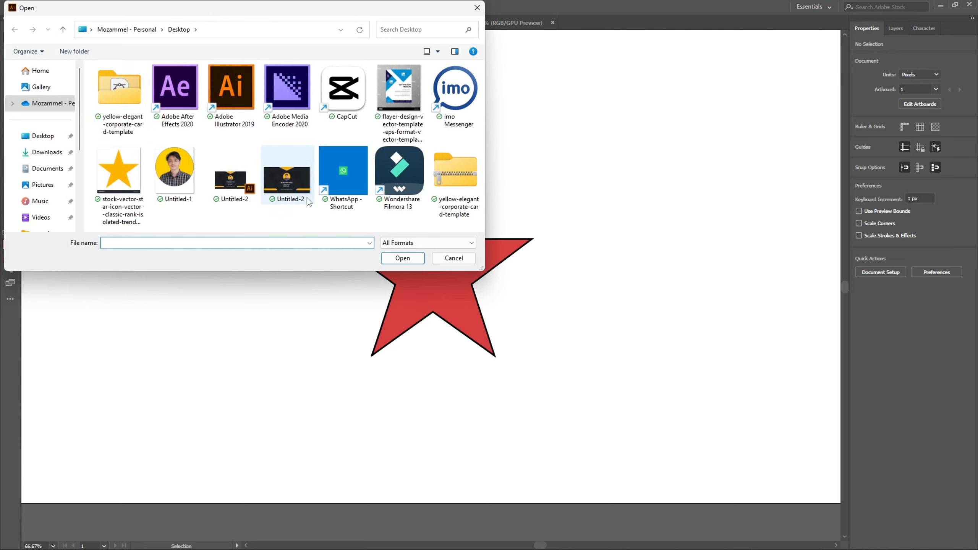
{"action": "left_click", "coordinate": [405, 94]}
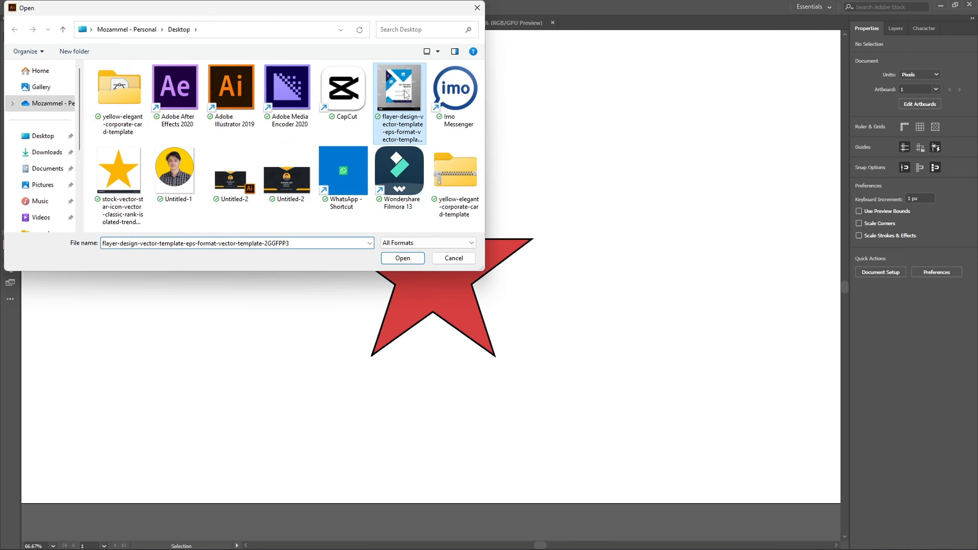
{"action": "left_click", "coordinate": [403, 258]}
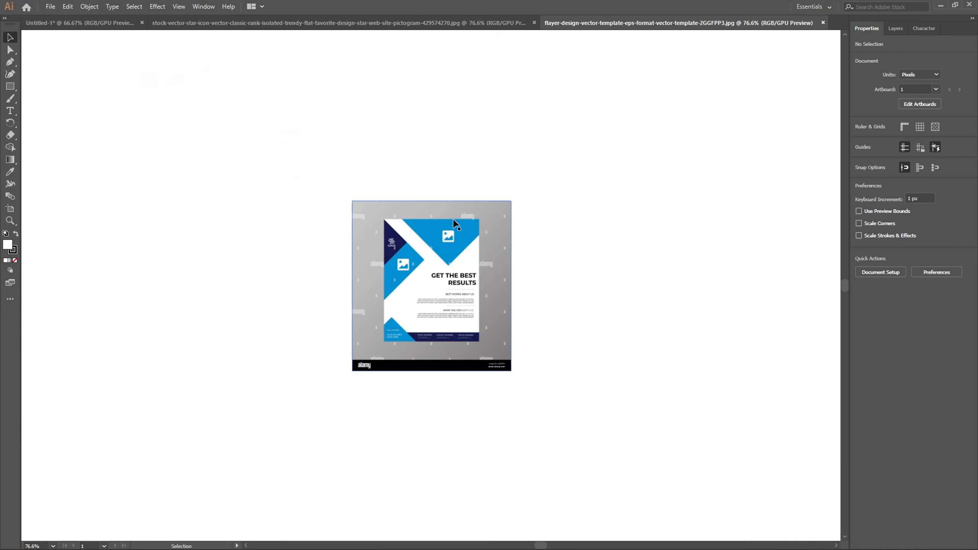
{"action": "scroll", "coordinate": [465, 223], "scroll_direction": "down", "scroll_amount": 1}
{"action": "scroll", "coordinate": [390, 274], "scroll_direction": "up", "scroll_amount": 4}
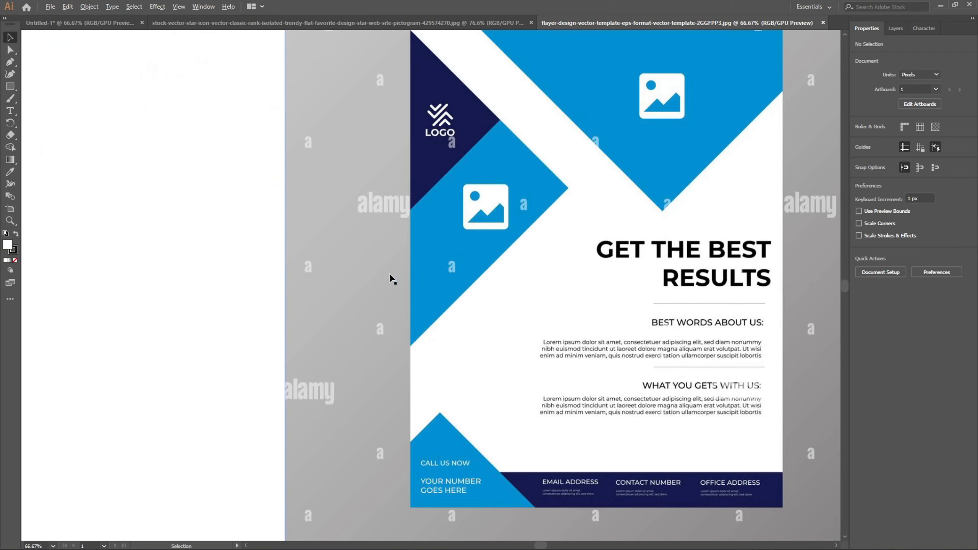
Step: Trace the large triangle along the flyer's left edge, spanning the logo and blue image areas, as a closed Pen tool path
{"action": "scroll", "coordinate": [462, 243], "scroll_direction": "down", "scroll_amount": 1}
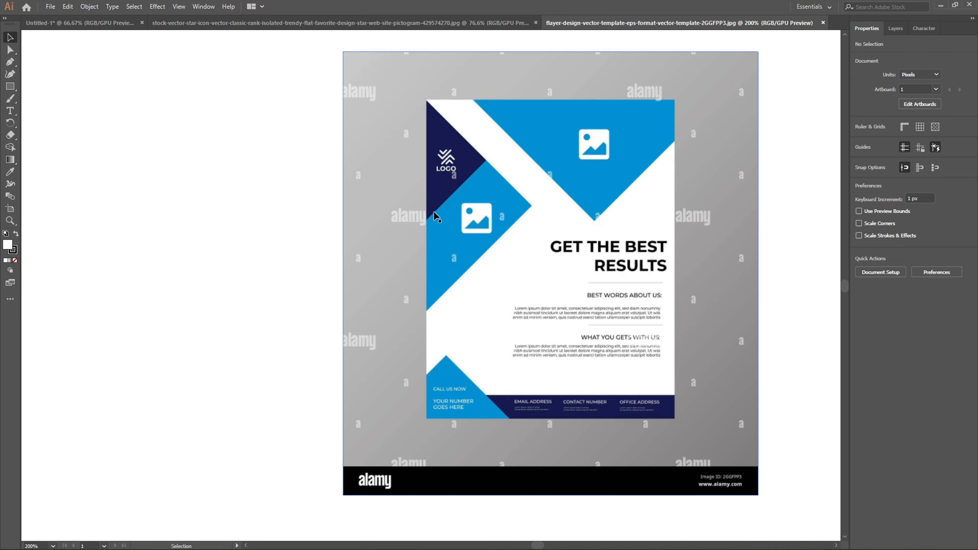
{"action": "left_click", "coordinate": [10, 63]}
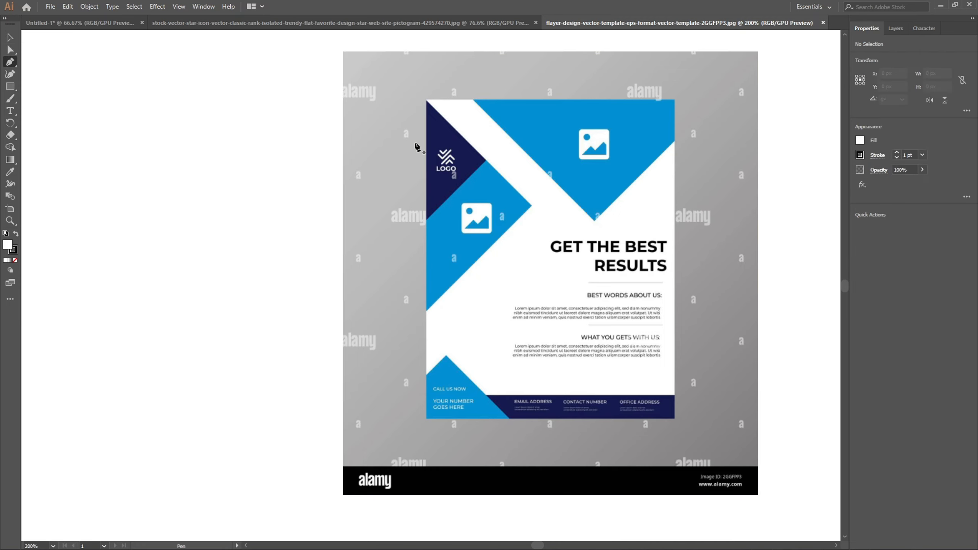
{"action": "left_click", "coordinate": [427, 99]}
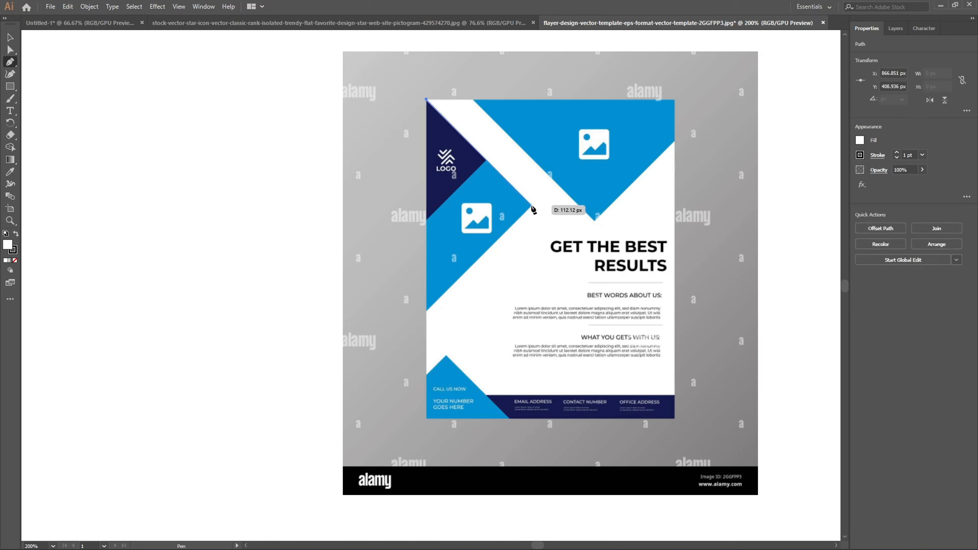
{"action": "left_click", "coordinate": [532, 205]}
{"action": "left_click", "coordinate": [427, 312]}
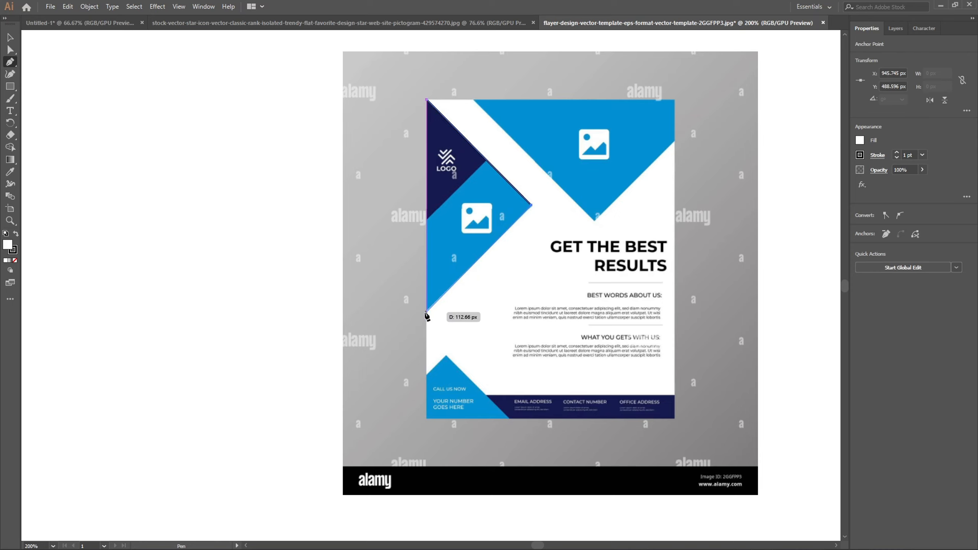
{"action": "left_click", "coordinate": [426, 312]}
{"action": "left_click", "coordinate": [426, 100]}
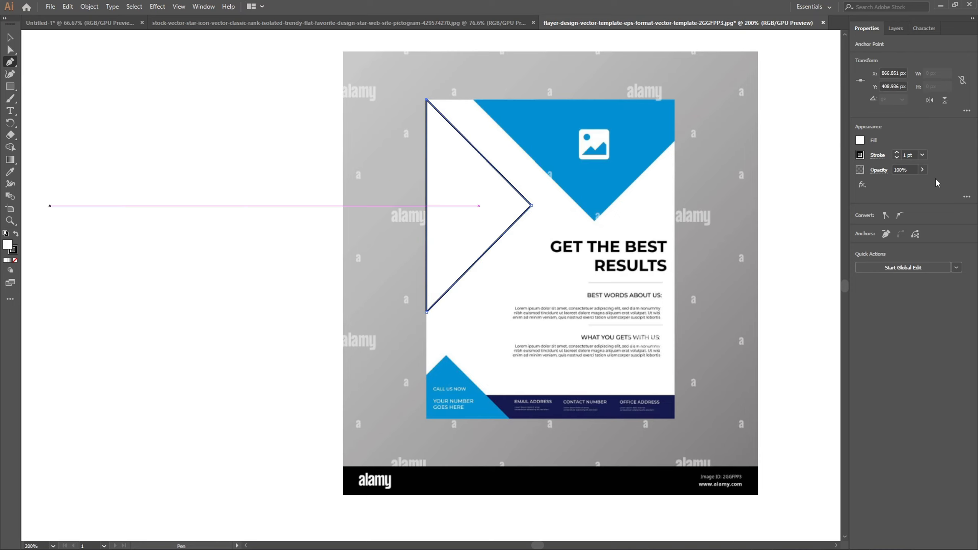
Step: Lower the traced triangle's opacity to 26% and lock its path inside Layer 1
{"action": "left_click_drag", "start_coordinate": [893, 180], "coordinate": [891, 180]}
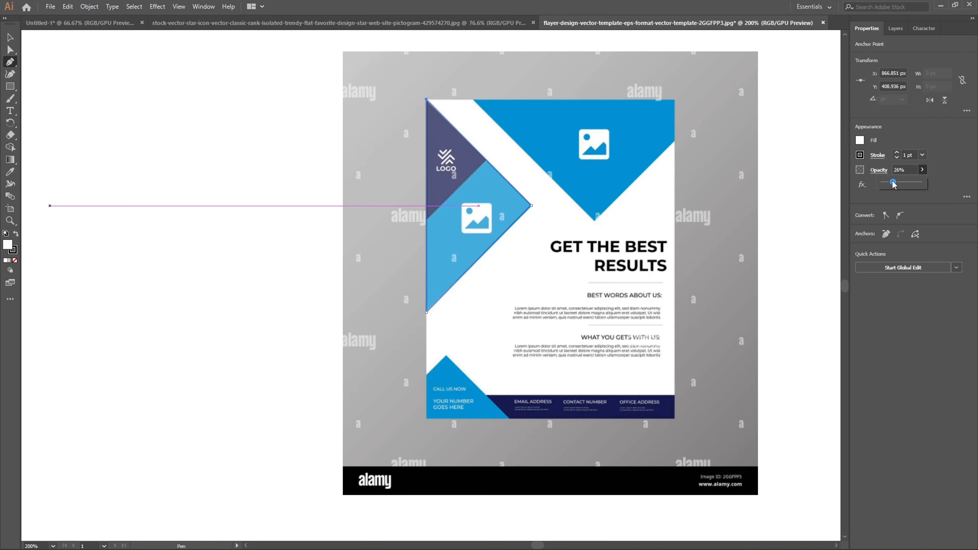
{"action": "left_click", "coordinate": [890, 29]}
{"action": "left_click", "coordinate": [842, 44]}
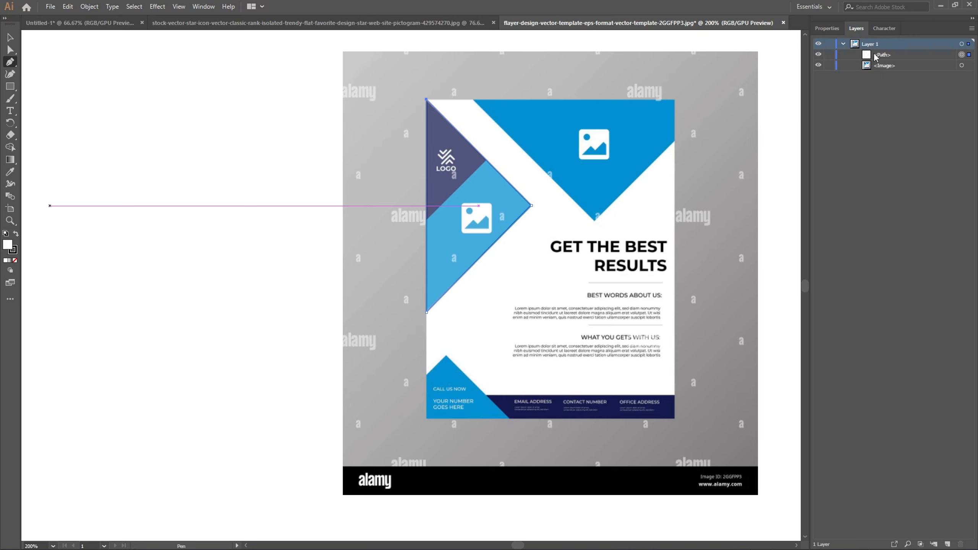
{"action": "left_click", "coordinate": [830, 55]}
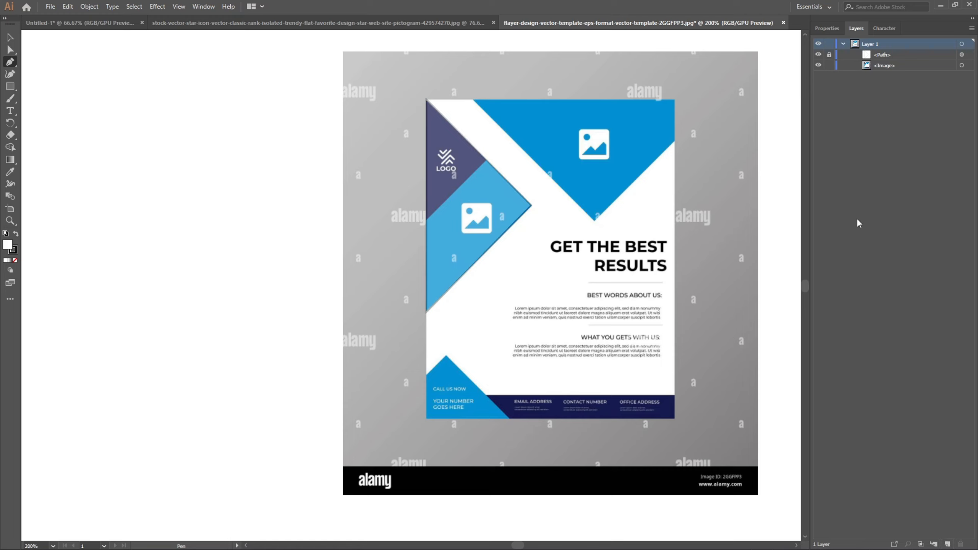
Step: Add a new layer and trace the dark blue logo triangle on it as a closed path
{"action": "left_click", "coordinate": [947, 544]}
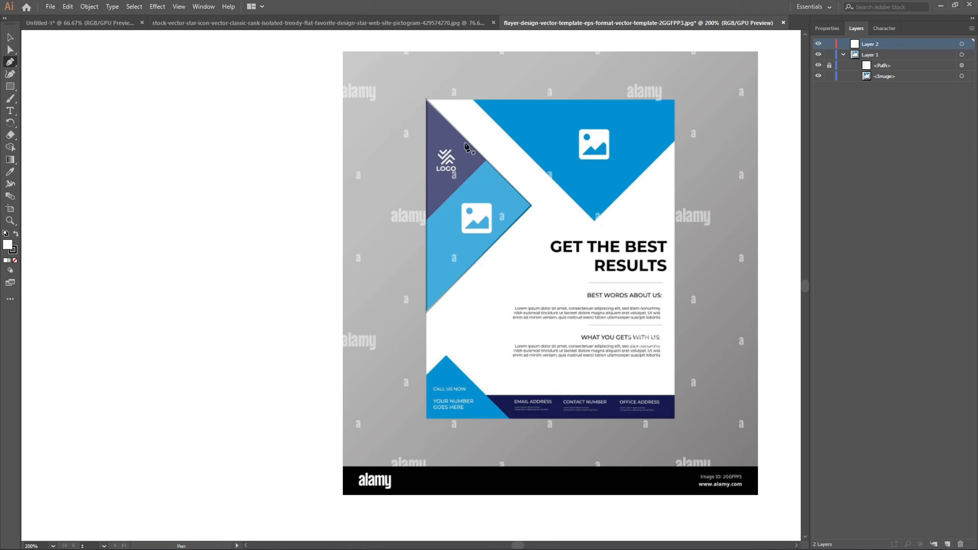
{"action": "left_click", "coordinate": [426, 100]}
{"action": "left_click", "coordinate": [486, 161]}
{"action": "left_click", "coordinate": [426, 220]}
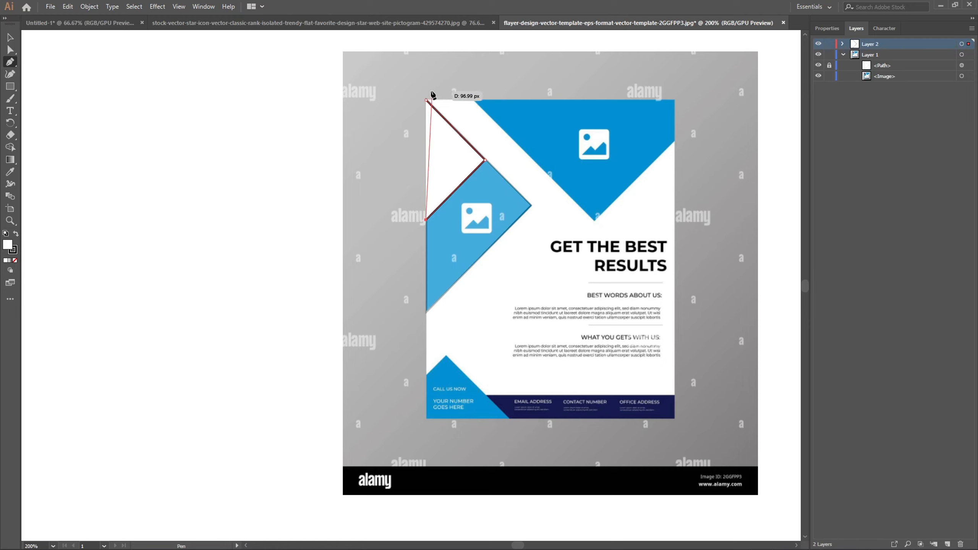
{"action": "left_click", "coordinate": [427, 101]}
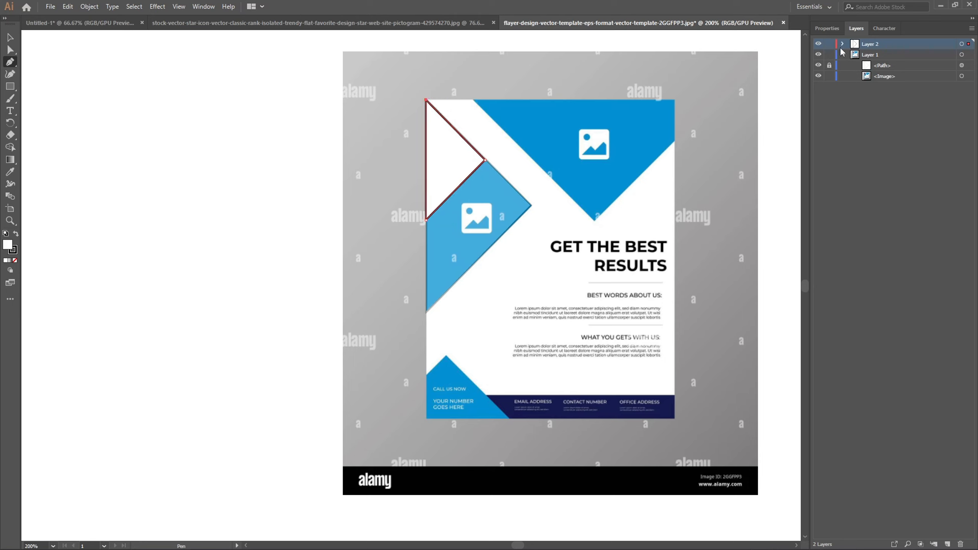
Step: Trace the blue image shape at the flyer's upper right as a closed path through its four corners
{"action": "left_click", "coordinate": [474, 101]}
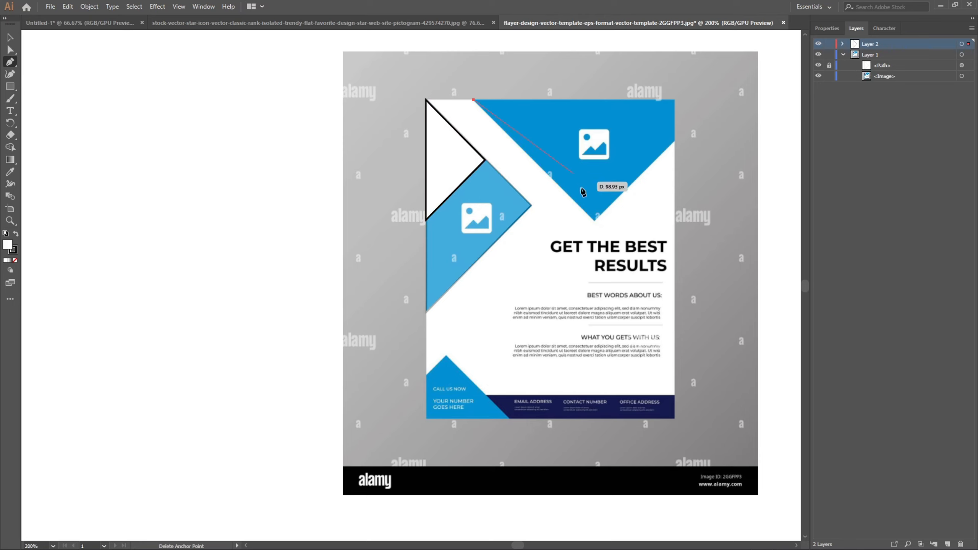
{"action": "left_click", "coordinate": [591, 222]}
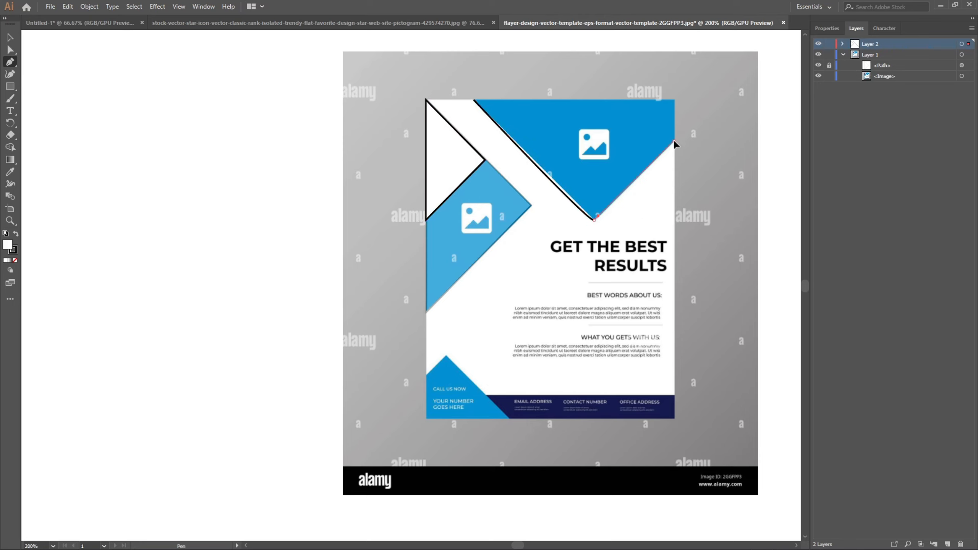
{"action": "left_click", "coordinate": [674, 140]}
{"action": "left_click", "coordinate": [674, 100]}
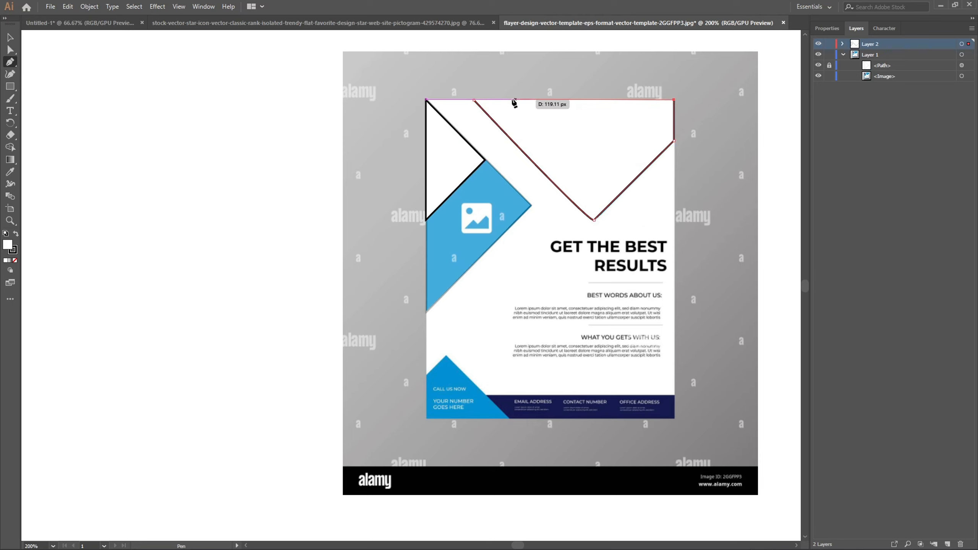
{"action": "left_click", "coordinate": [474, 100]}
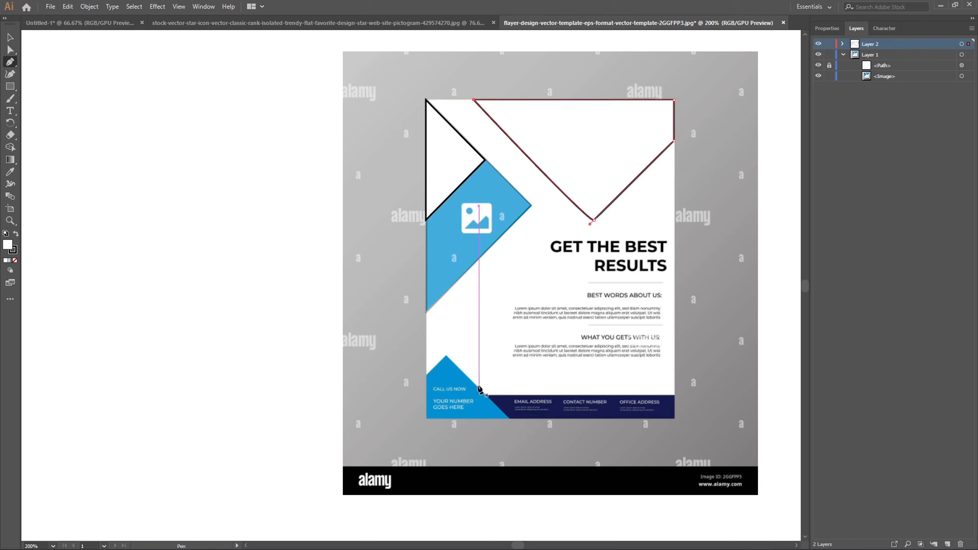
Step: Trace the blue call-us shape in the flyer's lower-left corner as a closed path
{"action": "left_click", "coordinate": [445, 356]}
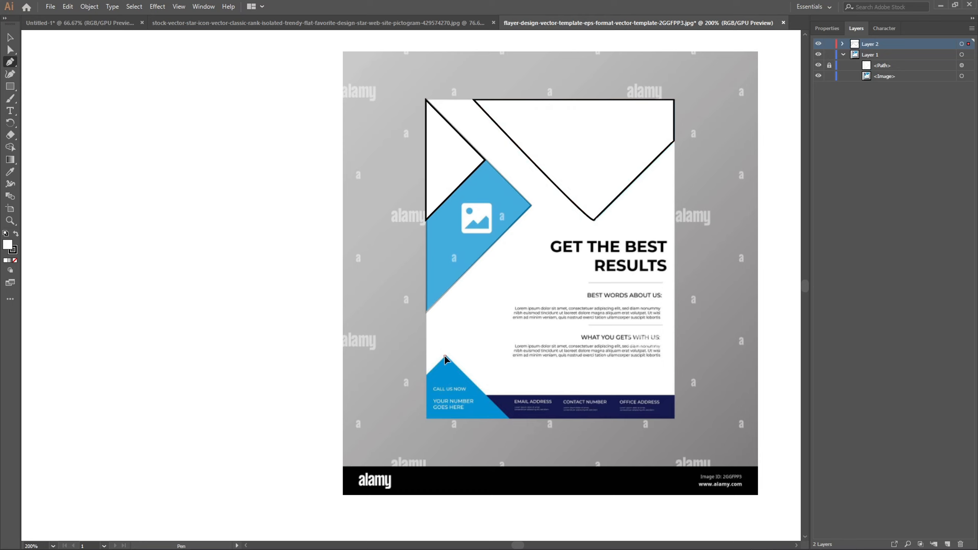
{"action": "left_click", "coordinate": [427, 374]}
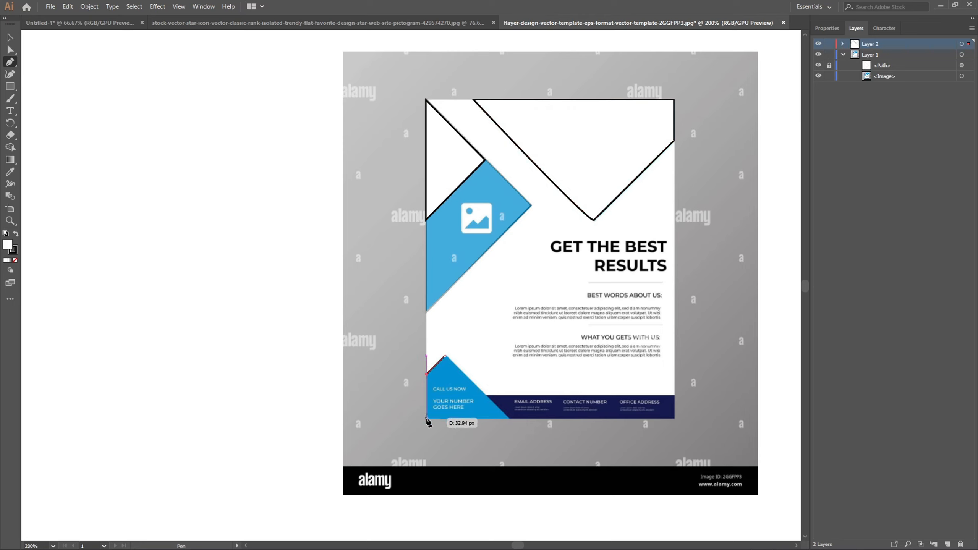
{"action": "left_click", "coordinate": [425, 418]}
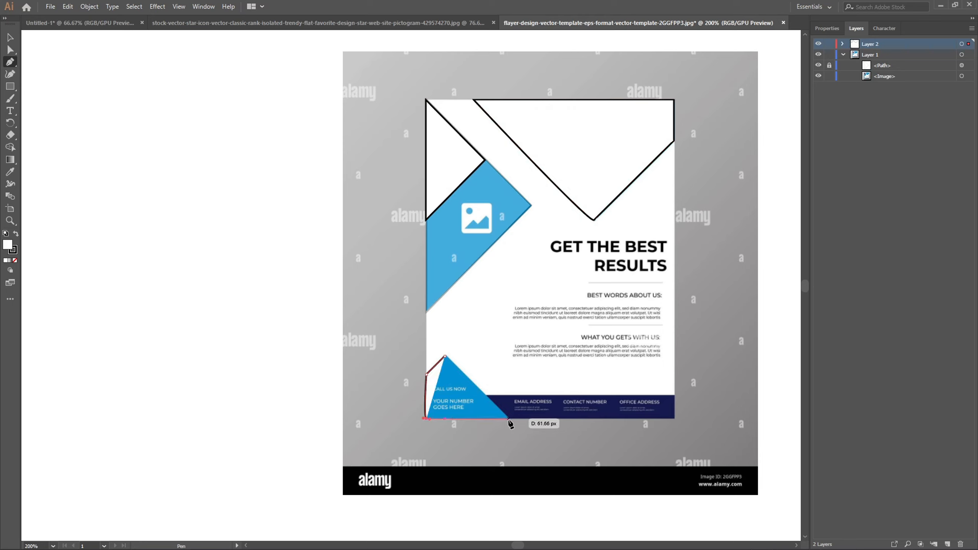
{"action": "left_click", "coordinate": [508, 418]}
{"action": "left_click", "coordinate": [445, 356]}
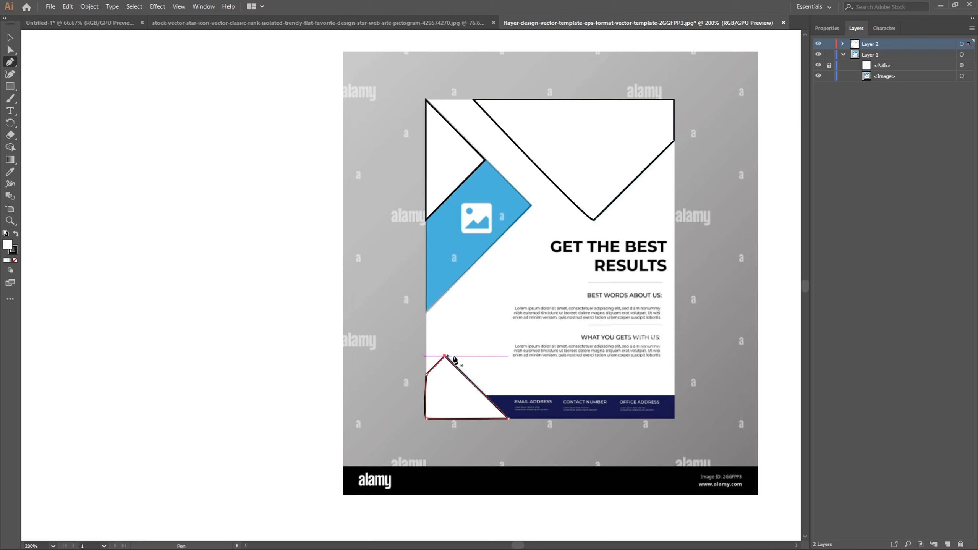
Step: Try to outline the dark blue contact bar at the flyer's bottom, starting from its upper-right corner
{"action": "left_click", "coordinate": [674, 395]}
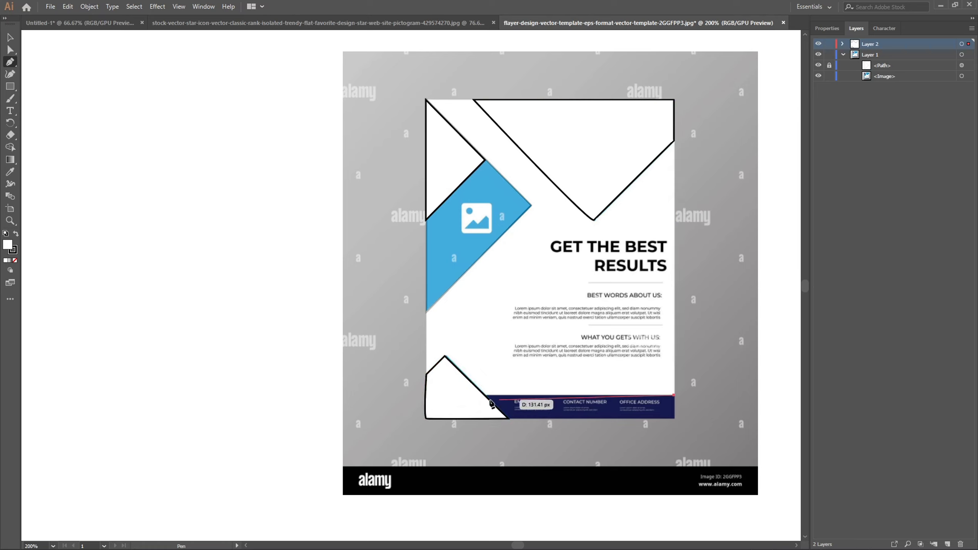
{"action": "left_click", "coordinate": [673, 418]}
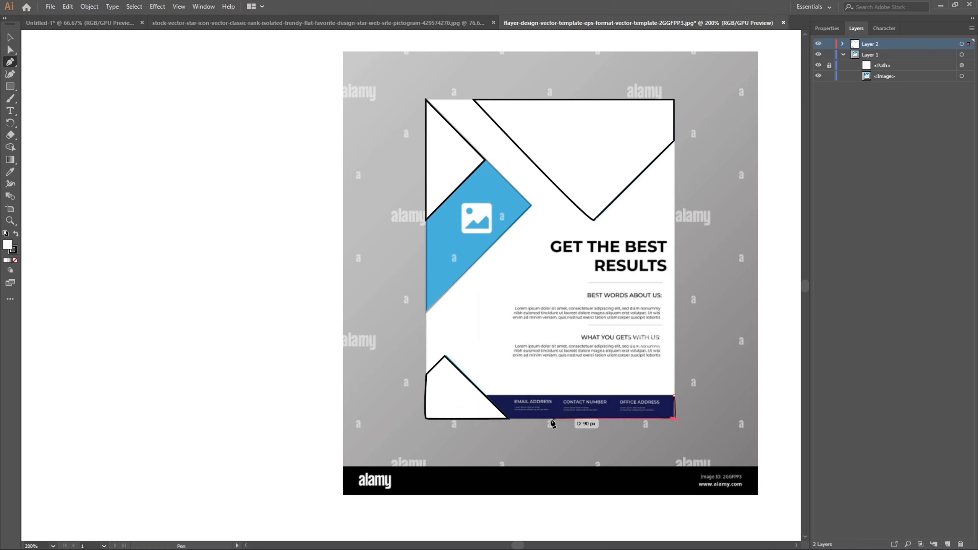
{"action": "left_click", "coordinate": [508, 418]}
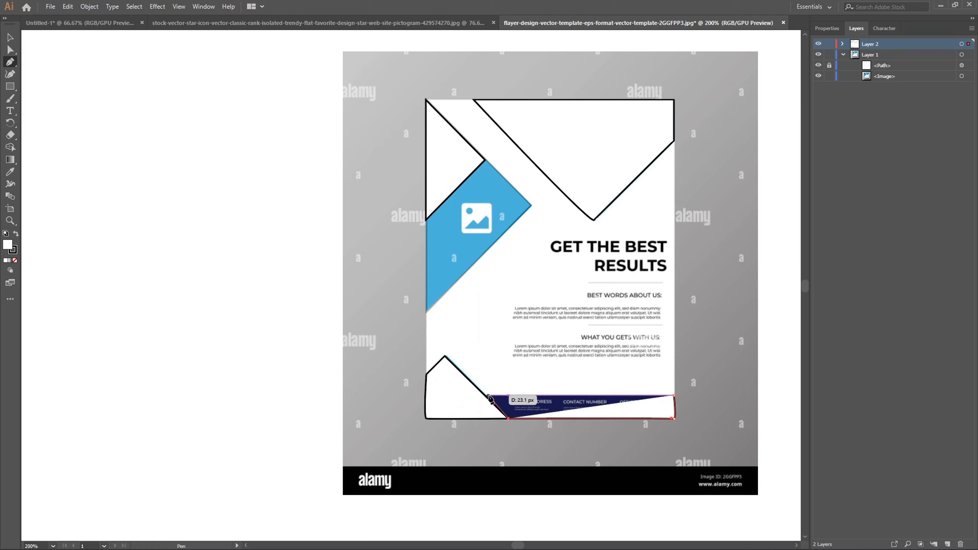
{"action": "left_click", "coordinate": [485, 394]}
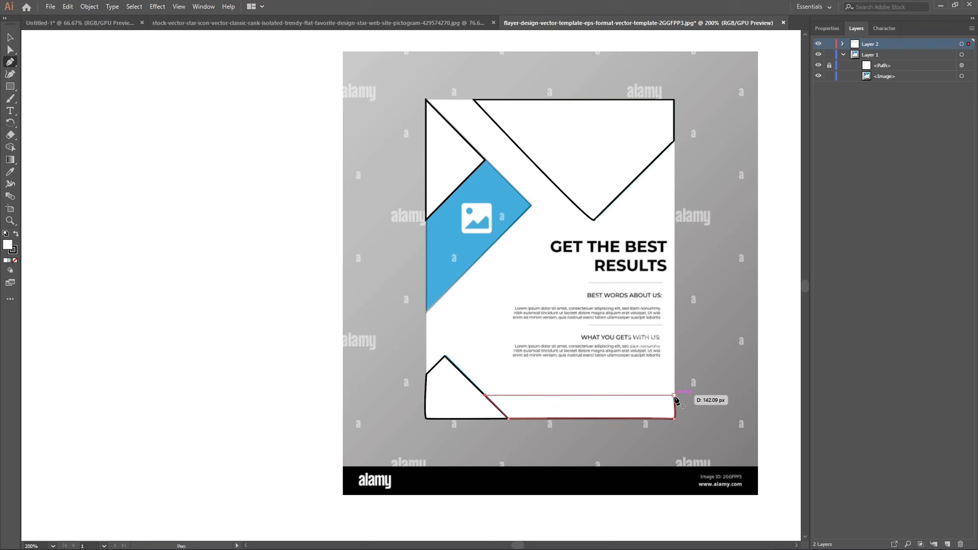
{"action": "left_click", "coordinate": [674, 396]}
{"action": "left_click", "coordinate": [673, 419]}
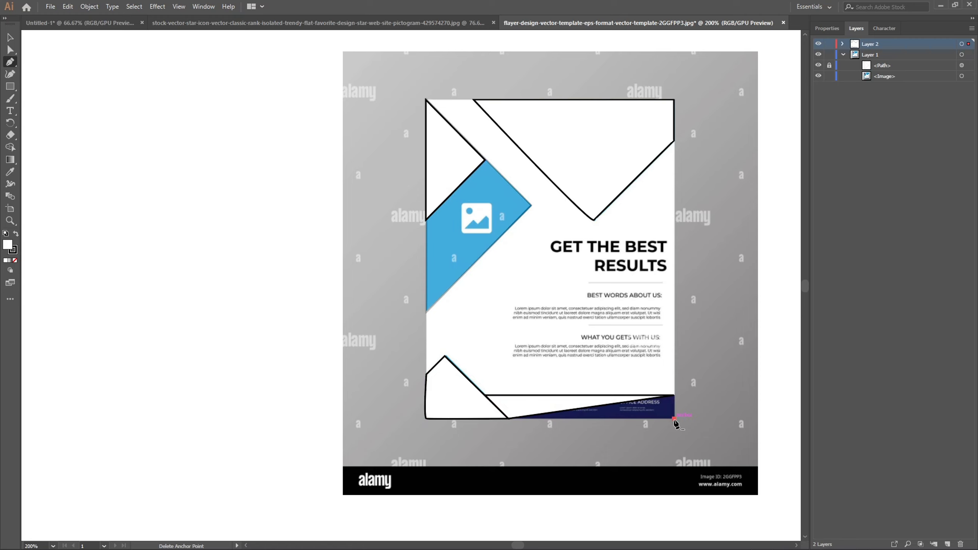
Step: Undo the contact bar's last outline points and retrace it from the lower-right corner, closing the path at its upper-right corner
{"action": "key", "text": "ctrl+z"}
{"action": "key", "text": "ctrl+z"}
{"action": "key", "text": "ctrl+z"}
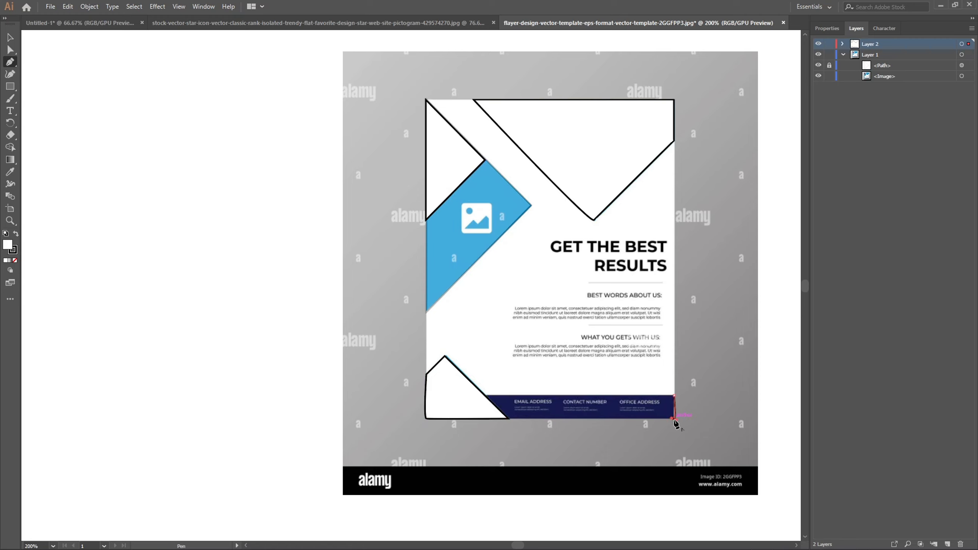
{"action": "scroll", "coordinate": [674, 418], "scroll_direction": "up", "scroll_amount": 4}
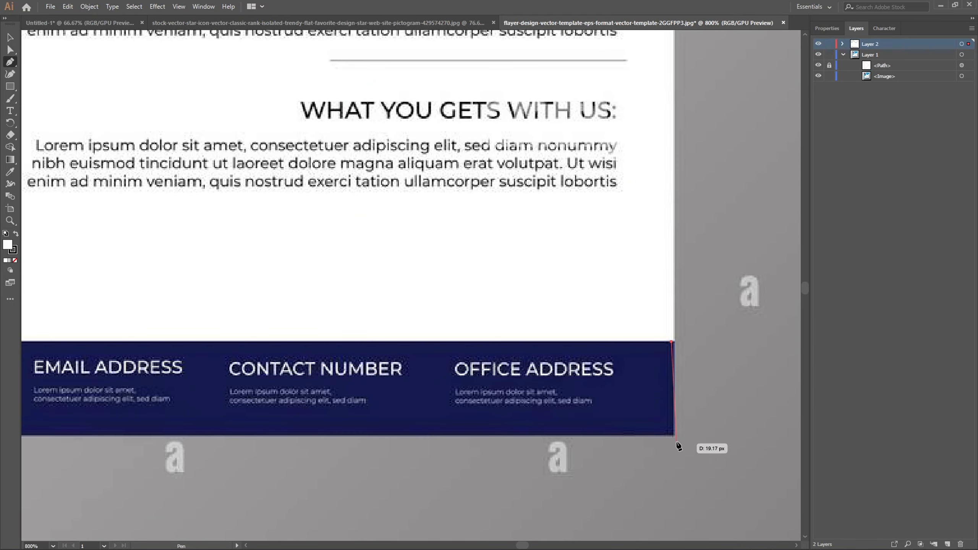
{"action": "left_click", "coordinate": [671, 434]}
{"action": "scroll", "coordinate": [672, 436], "scroll_direction": "down", "scroll_amount": 2}
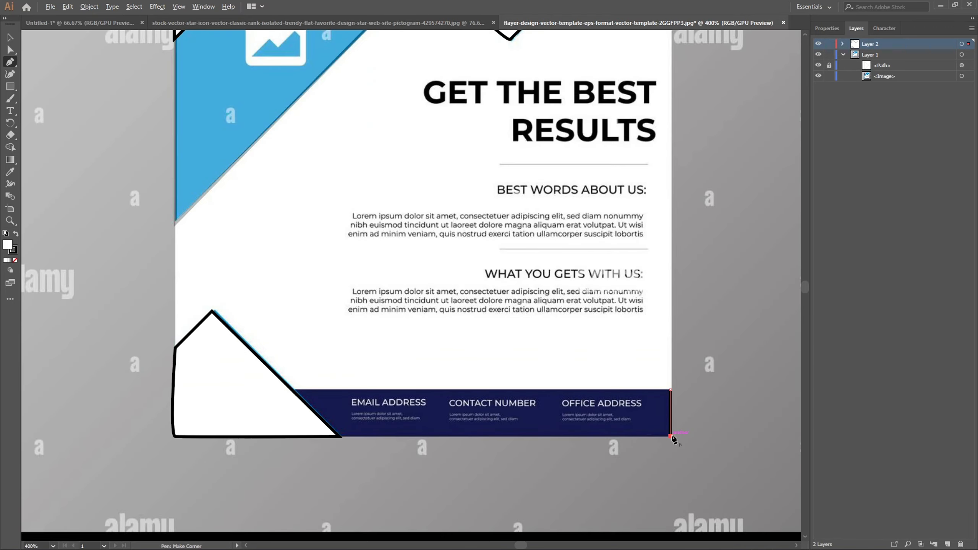
{"action": "left_click", "coordinate": [338, 436]}
{"action": "left_click", "coordinate": [294, 390]}
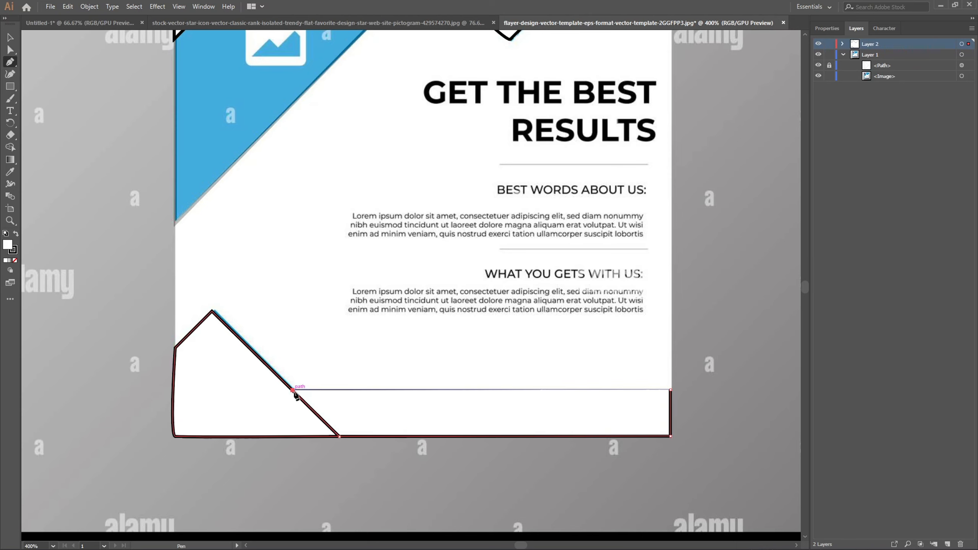
{"action": "left_click", "coordinate": [671, 390]}
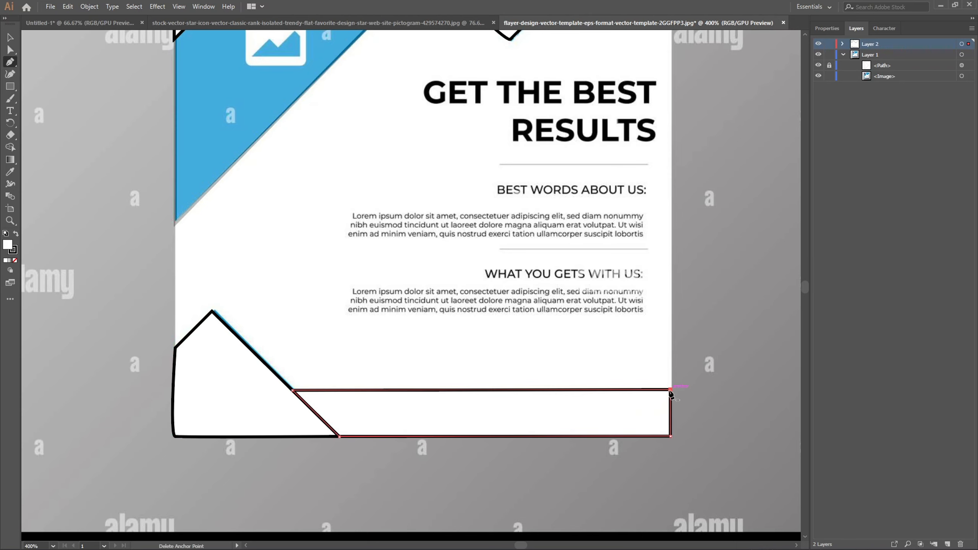
Step: Switch to the Selection tool and unlock the large triangle's path in Layer 1
{"action": "scroll", "coordinate": [672, 389], "scroll_direction": "down", "scroll_amount": 2}
{"action": "left_click", "coordinate": [8, 36]}
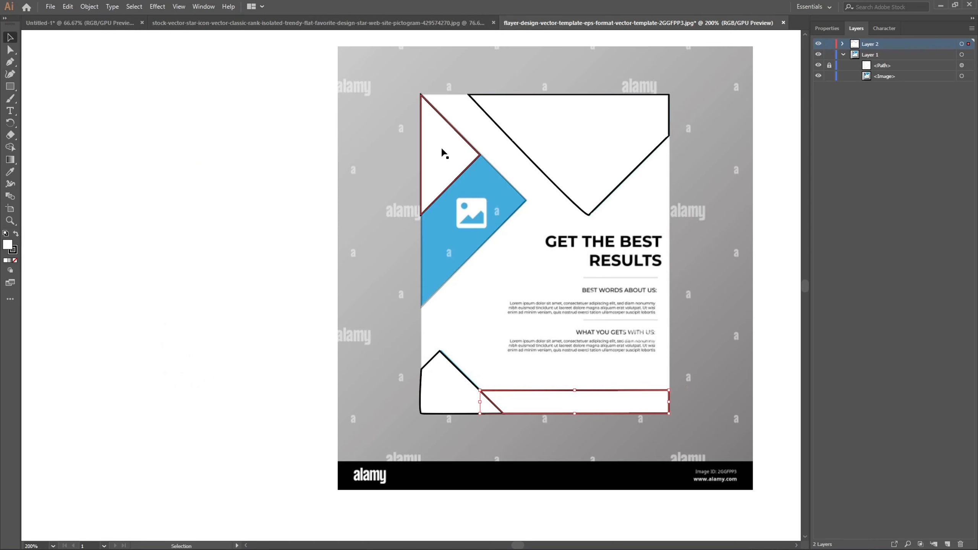
{"action": "left_click", "coordinate": [829, 69]}
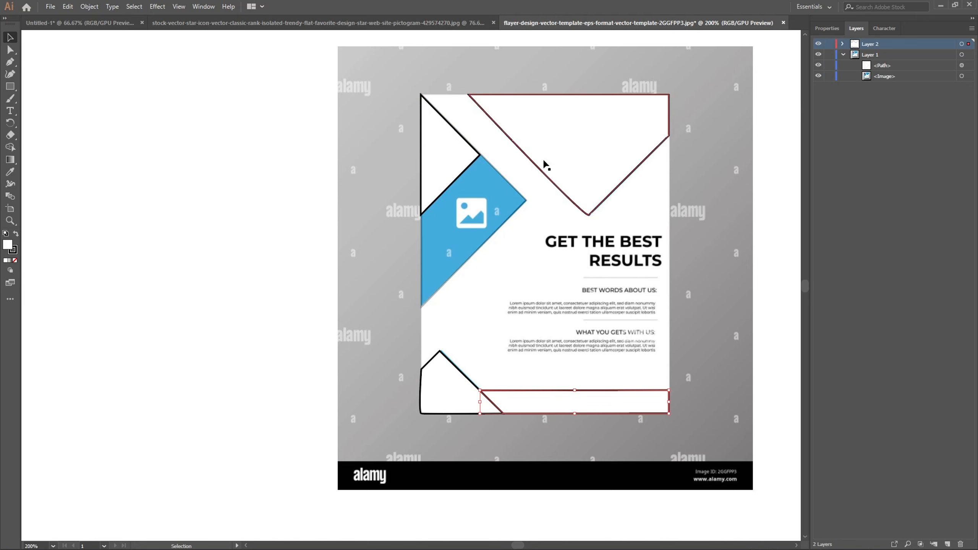
Step: Select all five traced flyer shapes together, set their stroke to 0 pt and deselect them
{"action": "left_click", "coordinate": [499, 195]}
{"action": "left_click", "coordinate": [453, 152]}
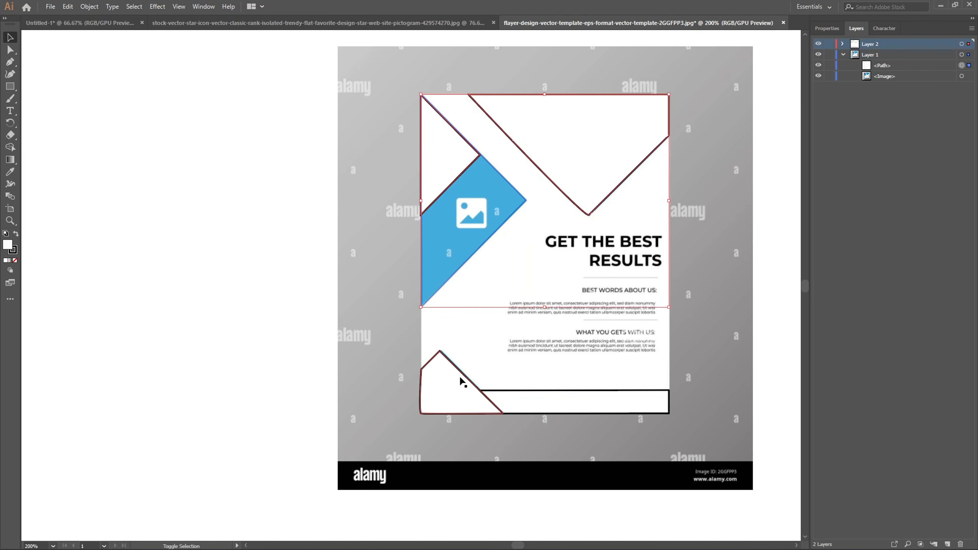
{"action": "left_click", "coordinate": [827, 28]}
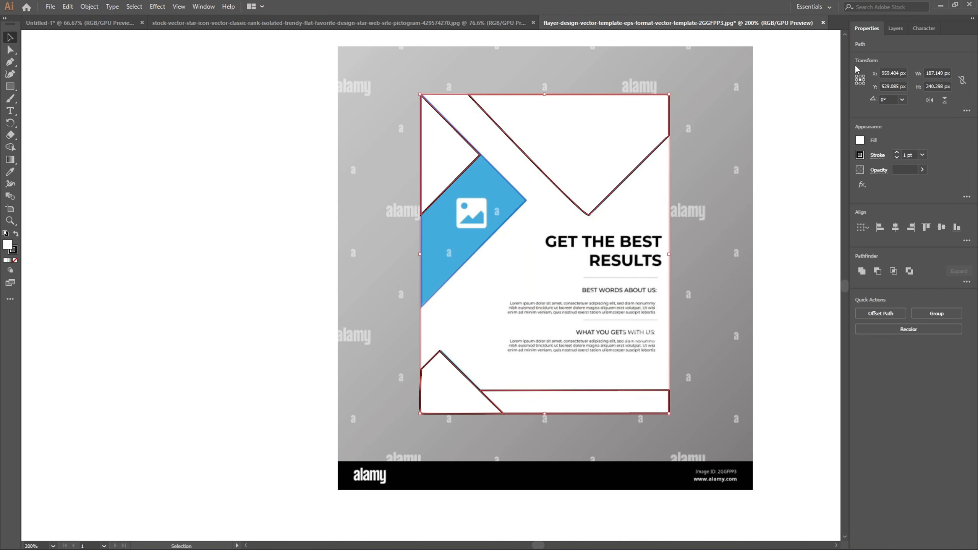
{"action": "left_click", "coordinate": [897, 157]}
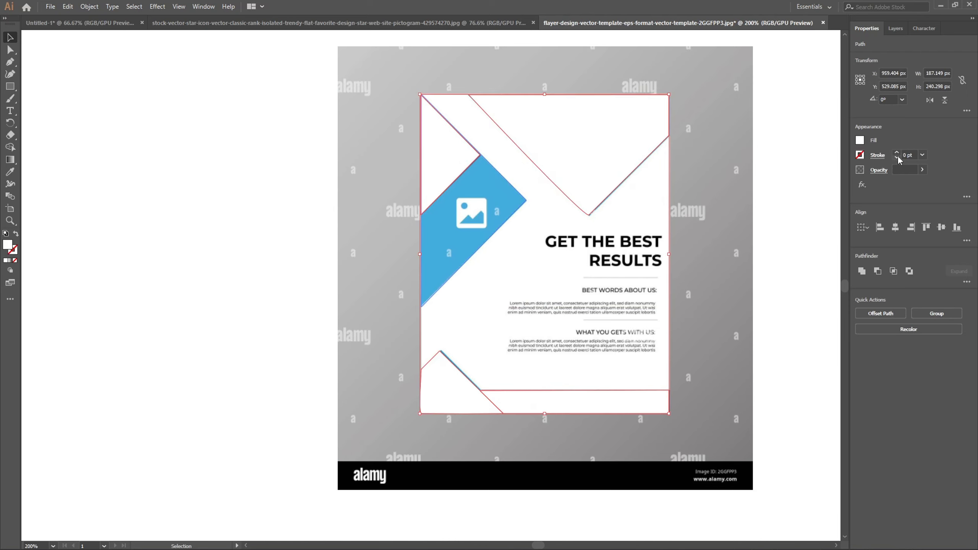
{"action": "left_click", "coordinate": [787, 131]}
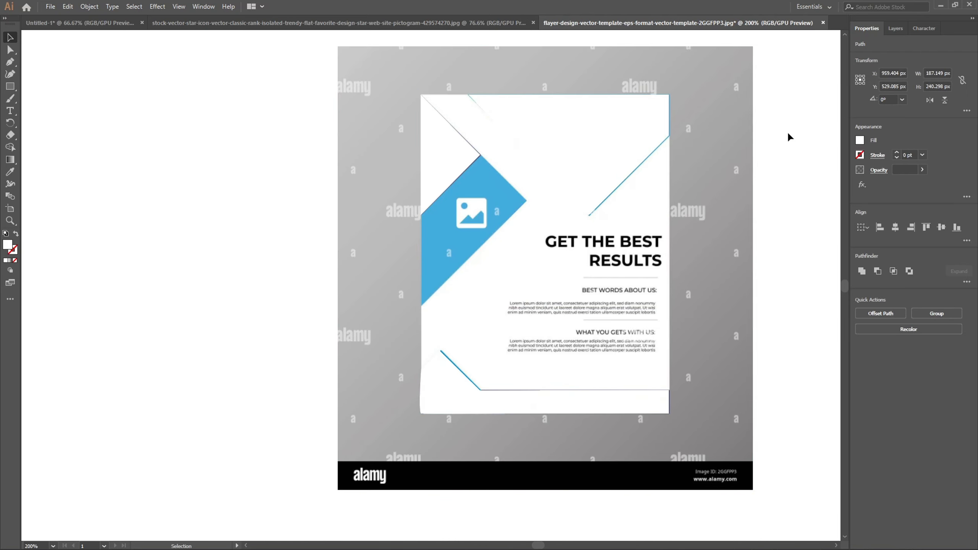
Step: Fill the large triangle at the flyer's upper right with dark blue #013E75 and copy that hex code
{"action": "left_click", "coordinate": [562, 146]}
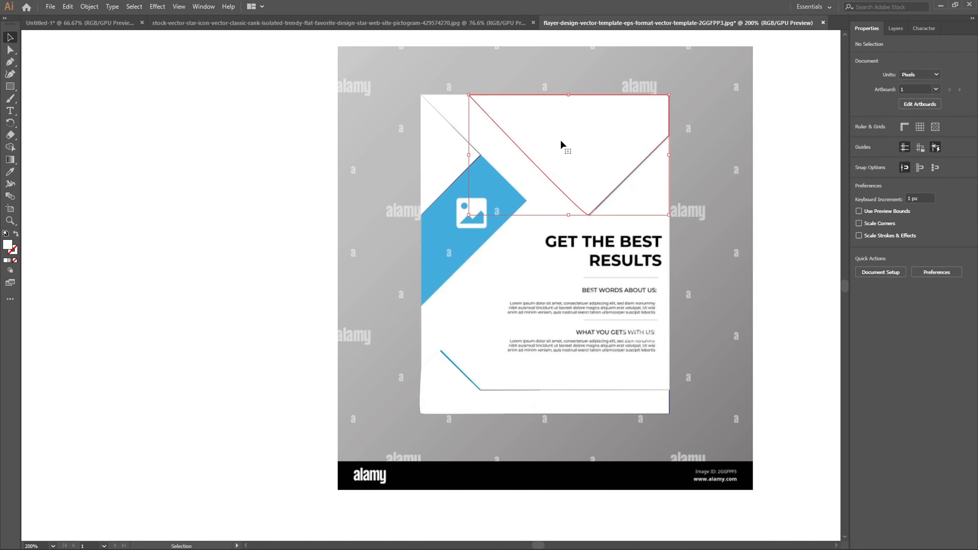
{"action": "double_click", "coordinate": [7, 244]}
{"action": "left_click", "coordinate": [717, 359]}
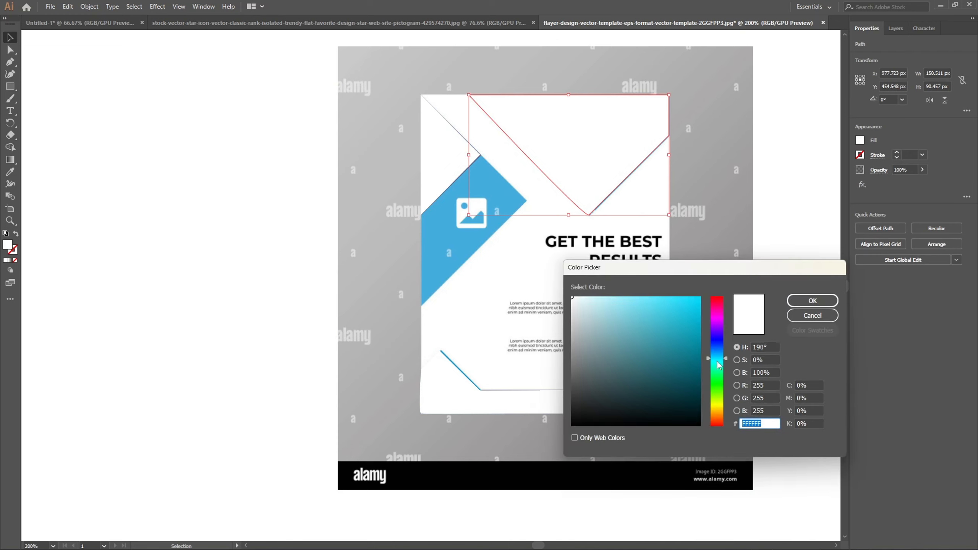
{"action": "left_click", "coordinate": [700, 312]}
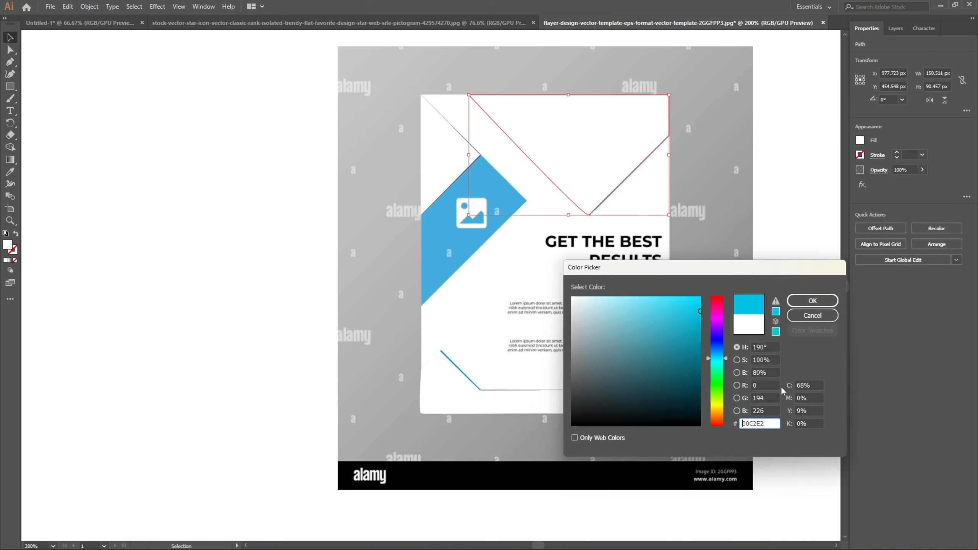
{"action": "mouse_move", "coordinate": [721, 362]}
{"action": "left_mouse_down"}
{"action": "mouse_move", "coordinate": [720, 371]}
{"action": "mouse_move", "coordinate": [722, 355]}
{"action": "left_mouse_up"}
{"action": "left_click", "coordinate": [699, 366]}
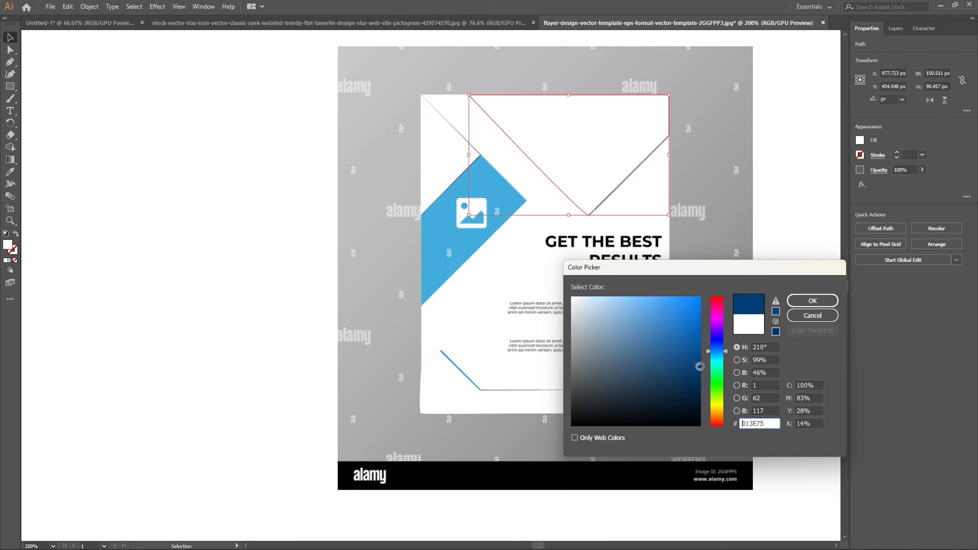
{"action": "left_click_drag", "start_coordinate": [769, 422], "coordinate": [722, 428]}
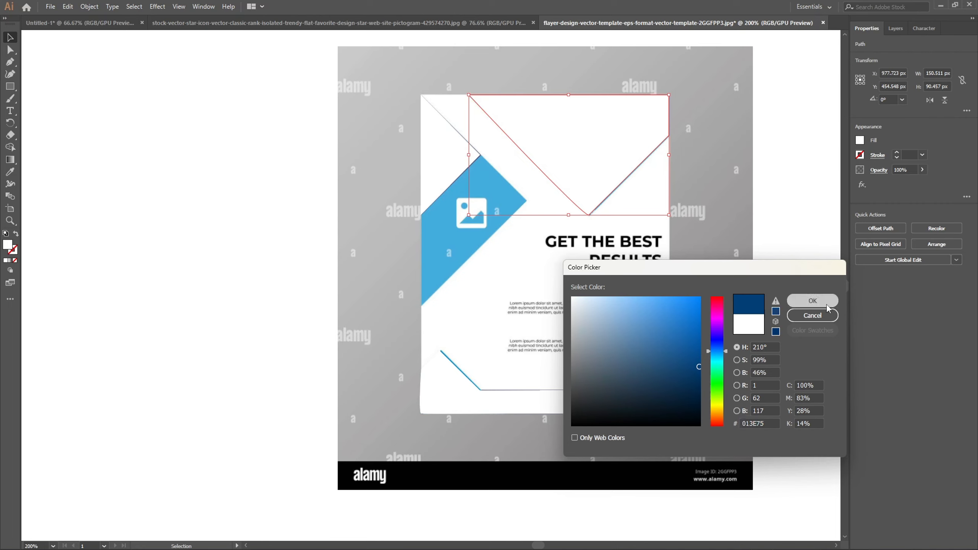
{"action": "left_click", "coordinate": [812, 301]}
Step: Fill the diagonal band, the lower-left corner shape and the bottom contact bar with #013E75
{"action": "left_click", "coordinate": [448, 165]}
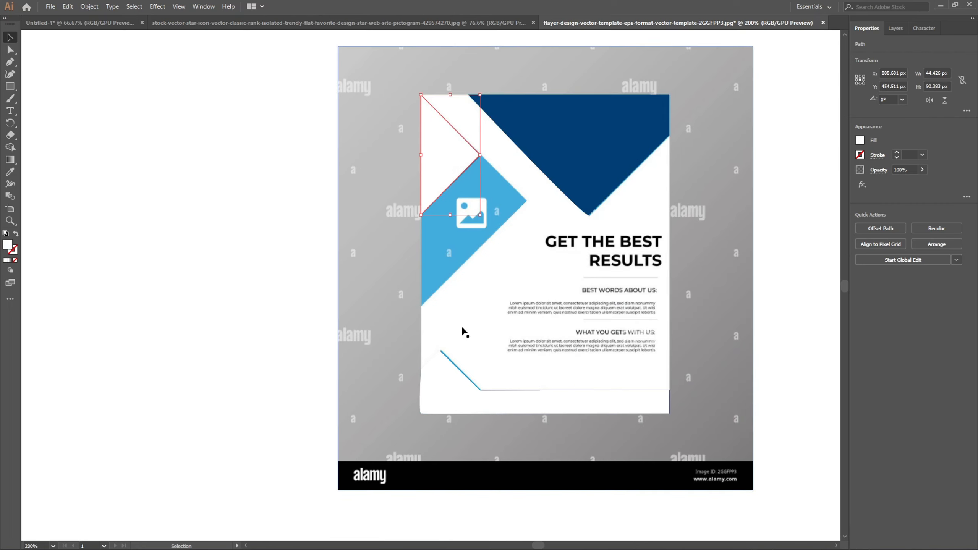
{"action": "left_click", "coordinate": [447, 254]}
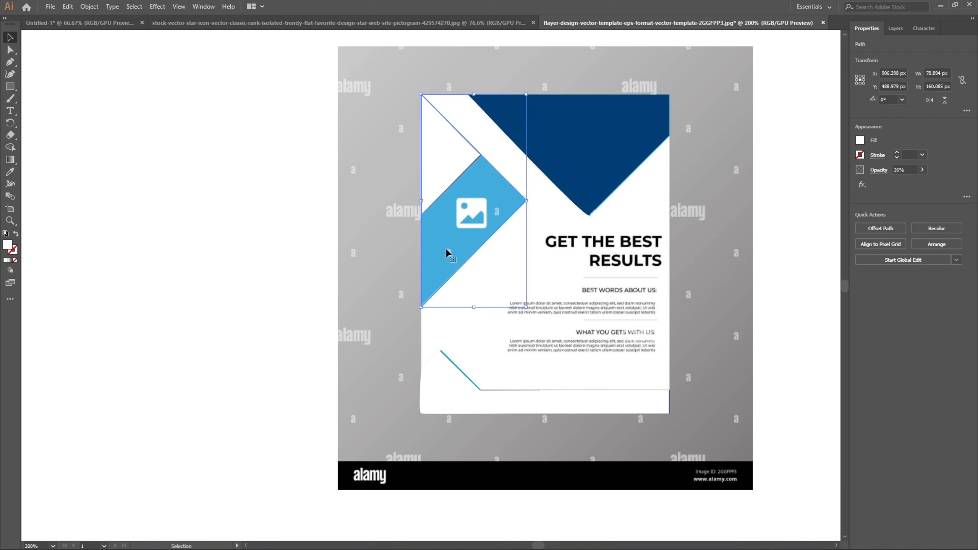
{"action": "left_click", "coordinate": [451, 370], "text": "shift"}
{"action": "left_click", "coordinate": [566, 397], "text": "shift"}
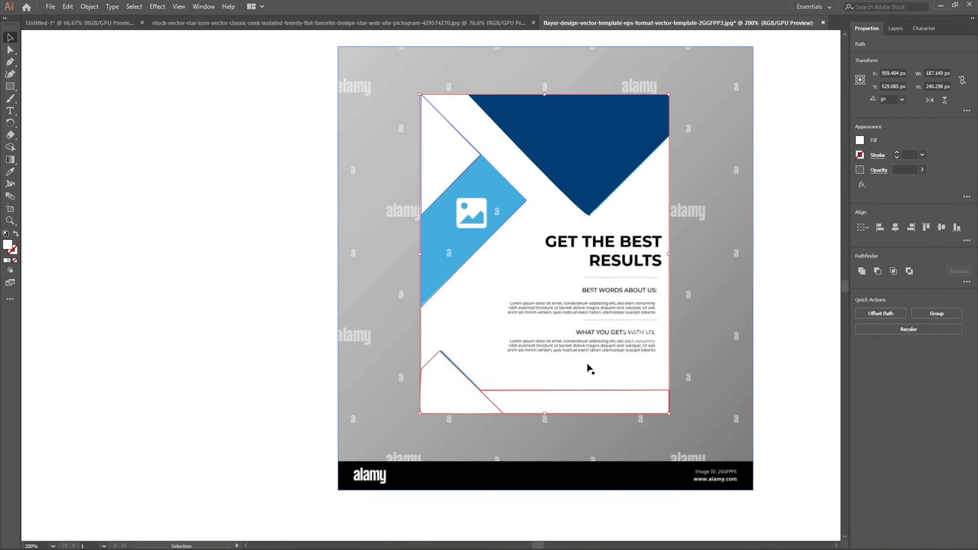
{"action": "double_click", "coordinate": [12, 246]}
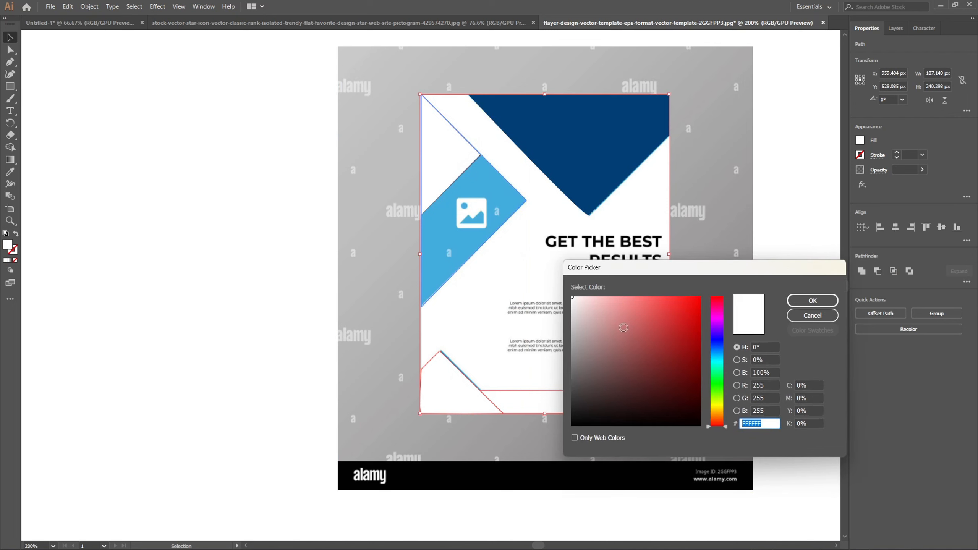
{"action": "key", "text": "ctrl+v"}
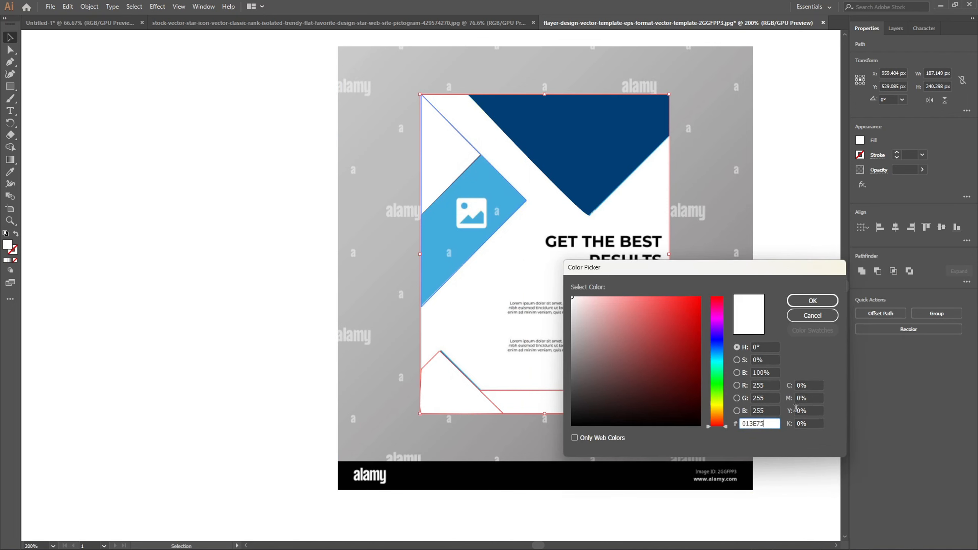
{"action": "left_click", "coordinate": [812, 301]}
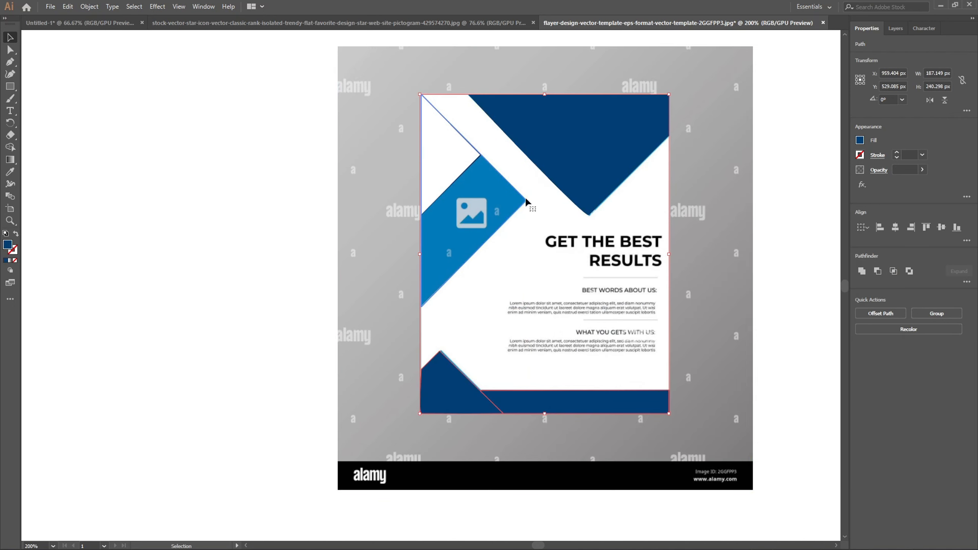
Step: Set the diagonal band's opacity to 100% and deselect it
{"action": "left_click", "coordinate": [492, 213]}
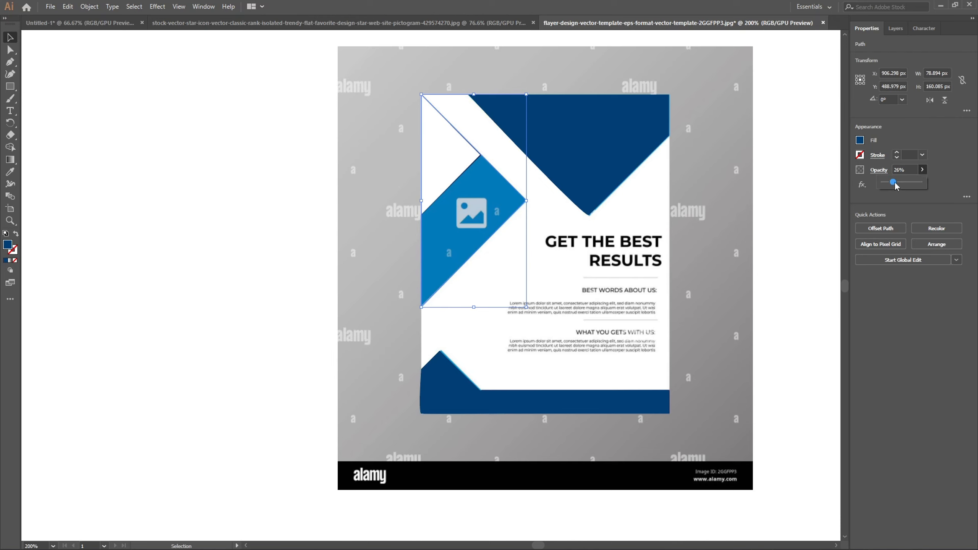
{"action": "left_click_drag", "start_coordinate": [895, 185], "coordinate": [922, 184]}
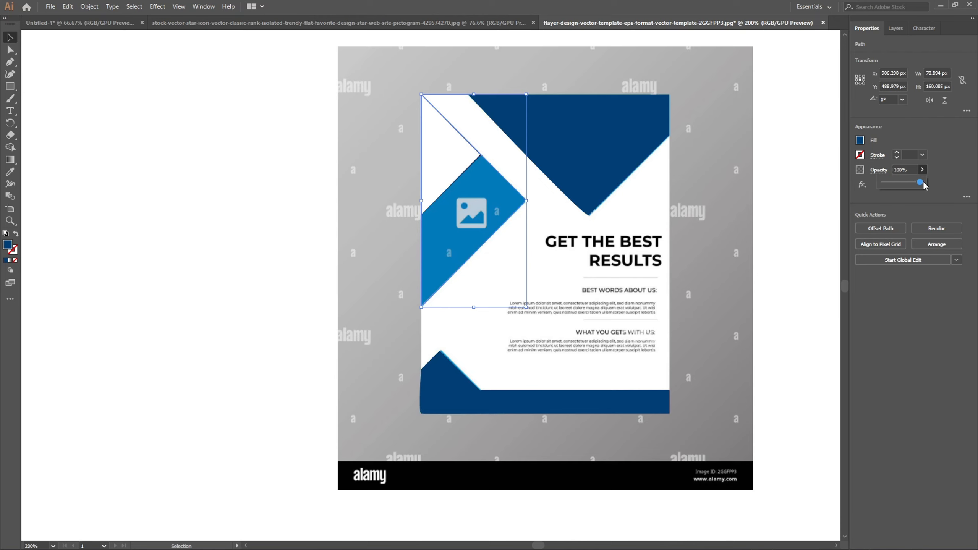
{"action": "left_click", "coordinate": [779, 154]}
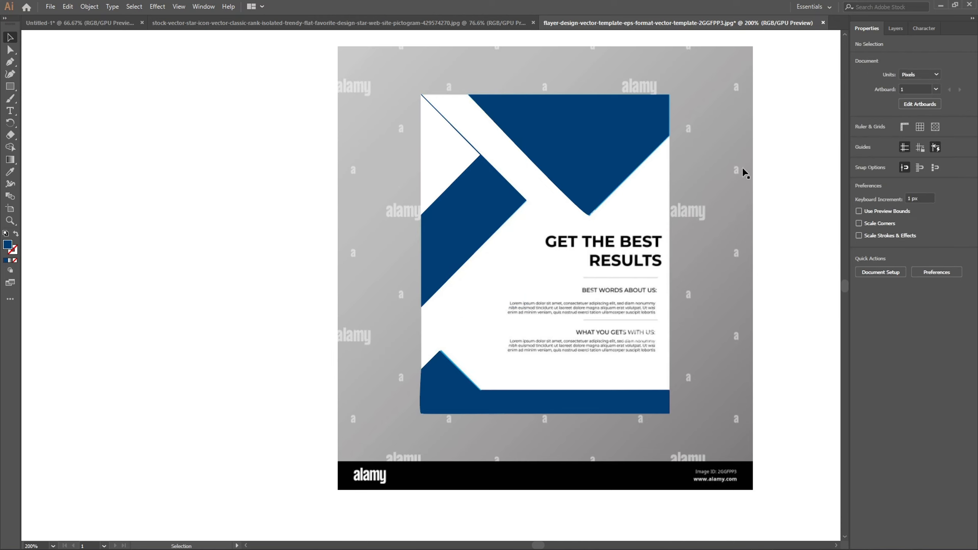
Step: Fill the bottom contact bar with dark grey and the small upper-left triangle with yellow #FFDA00
{"action": "left_click", "coordinate": [554, 407]}
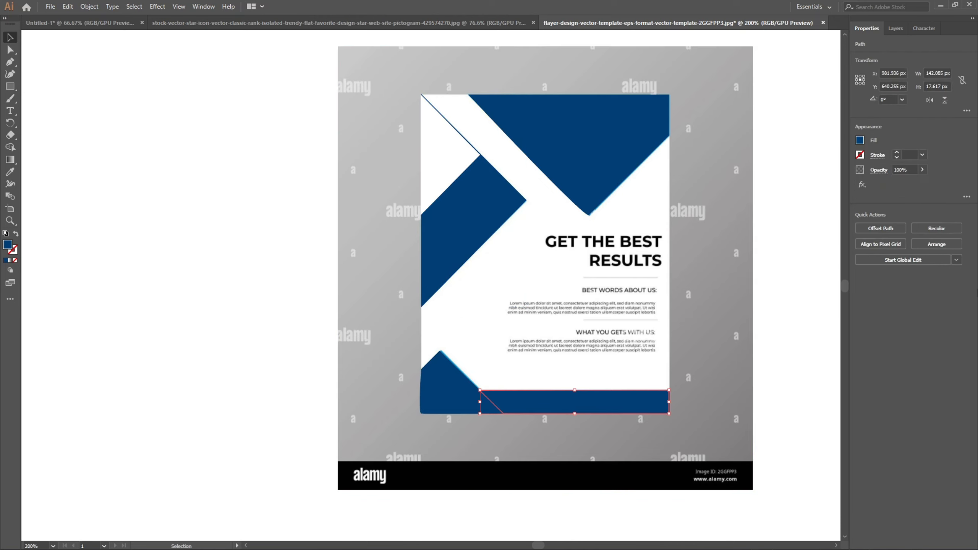
{"action": "left_click", "coordinate": [435, 164]}
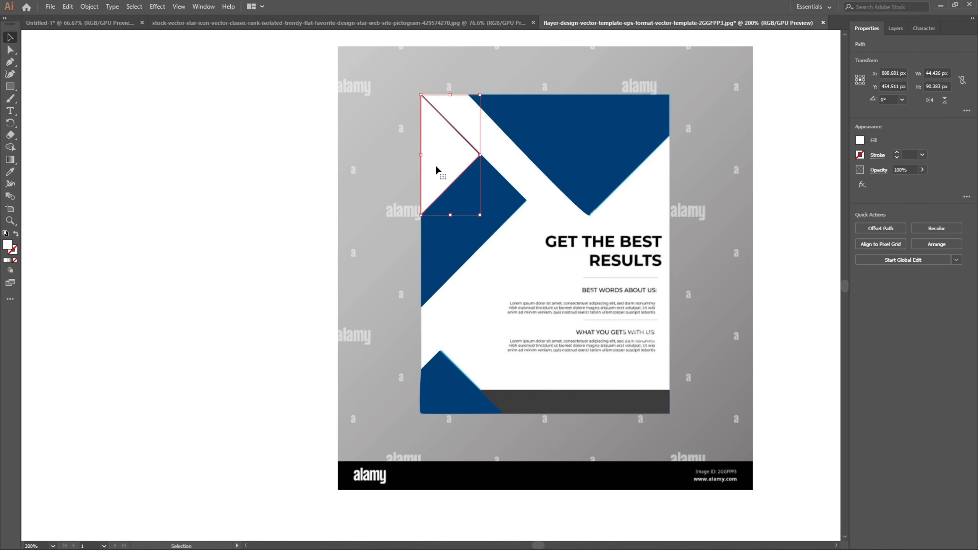
{"action": "double_click", "coordinate": [8, 245]}
{"action": "type", "text": "FFDA00"}
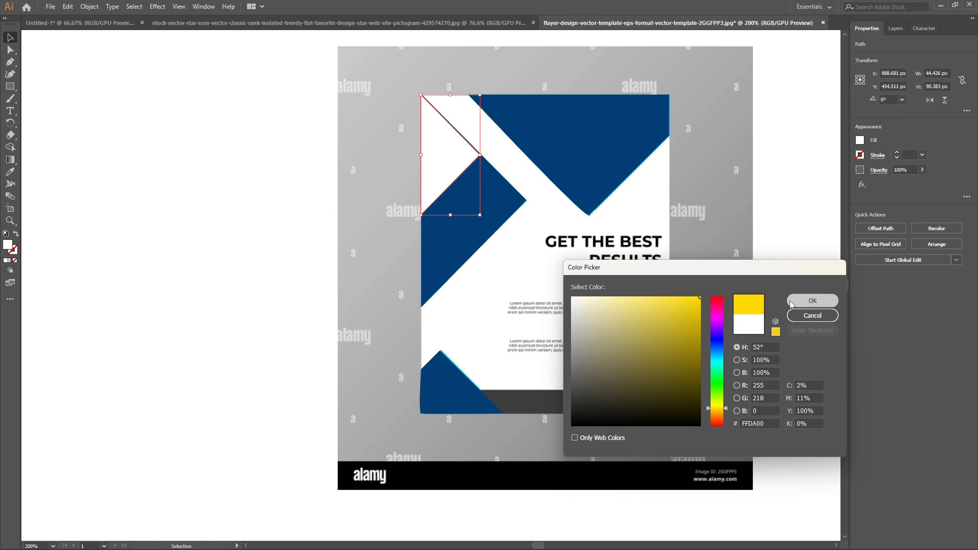
{"action": "left_click", "coordinate": [812, 301]}
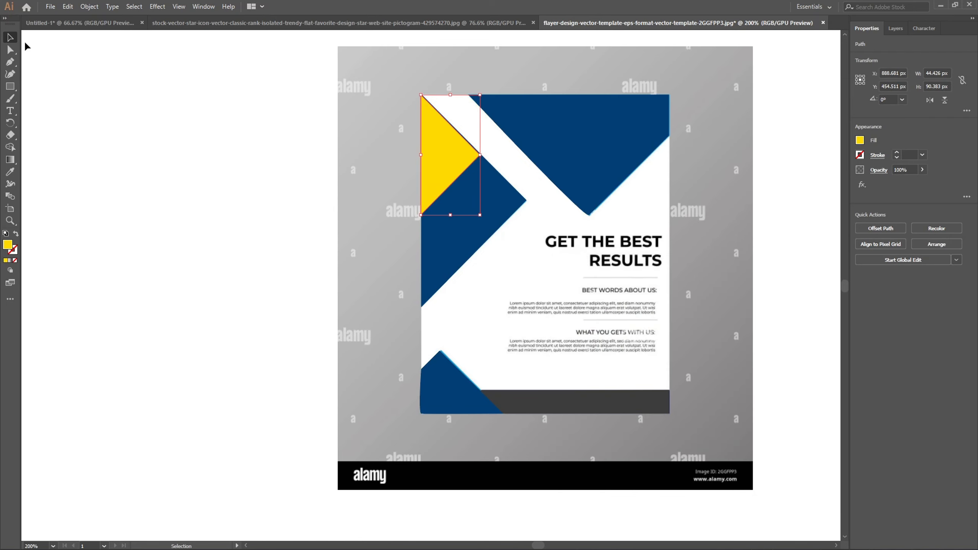
{"action": "left_click", "coordinate": [106, 62]}
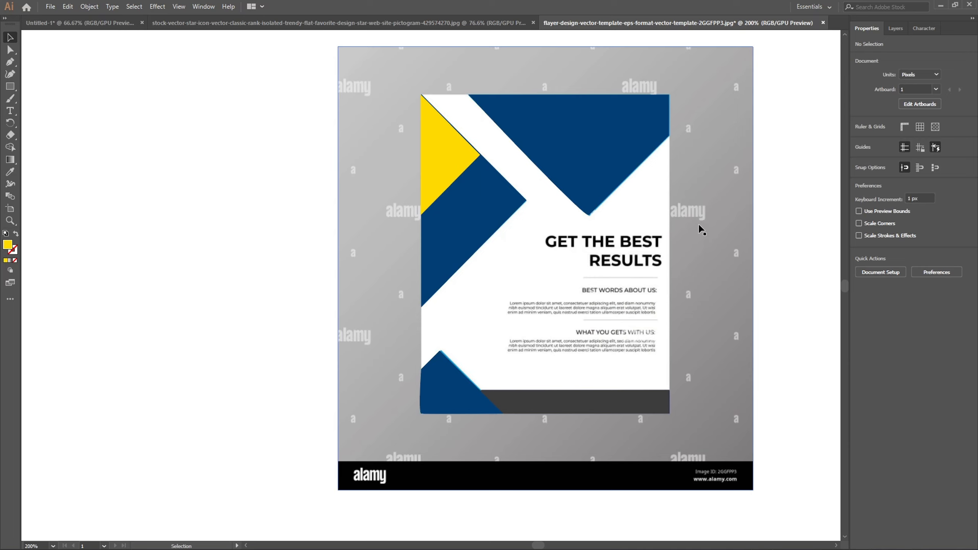
Step: Delete the flyer reference image and scale all five traced shapes up together proportionally from their upper-left corner
{"action": "left_click", "coordinate": [731, 209]}
{"action": "key", "text": "Delete"}
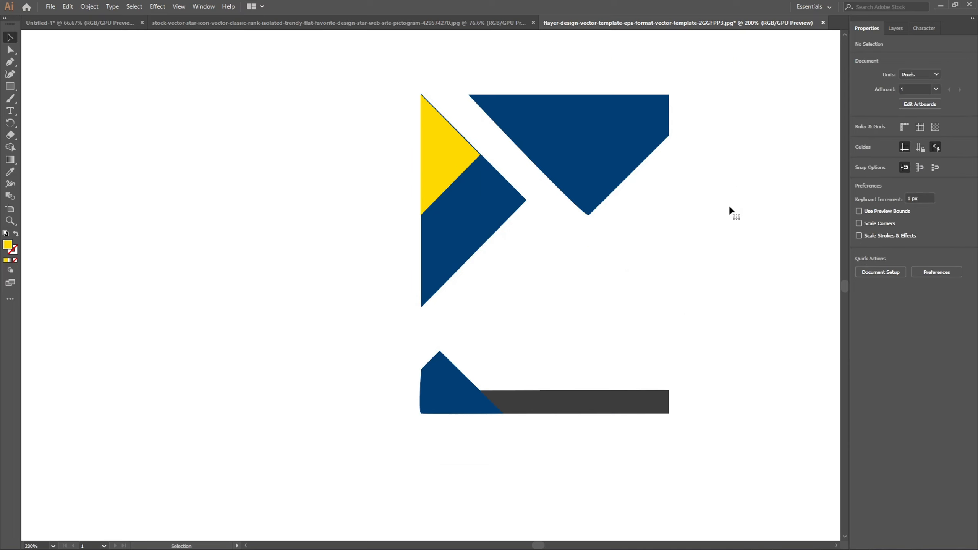
{"action": "scroll", "coordinate": [716, 208], "scroll_direction": "down", "scroll_amount": 3}
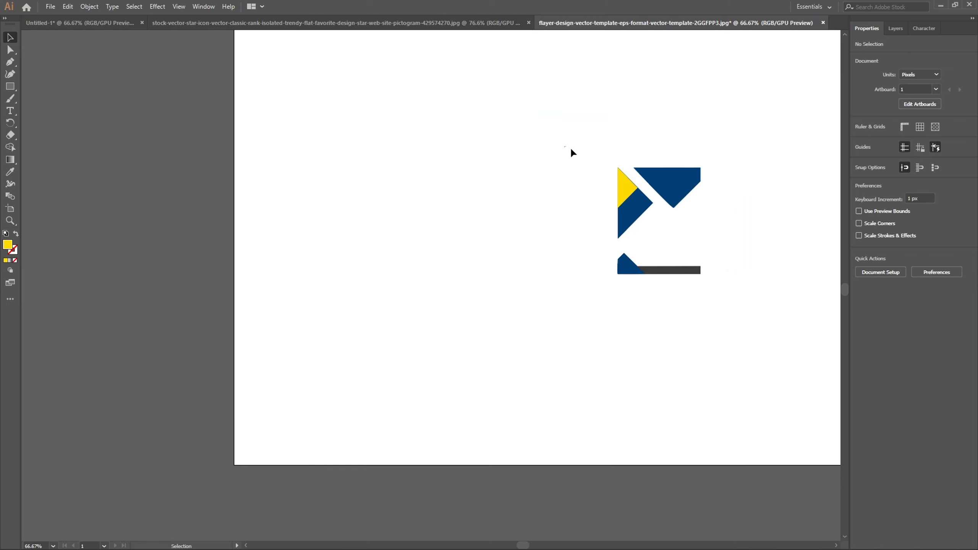
{"action": "left_click_drag", "start_coordinate": [570, 148], "coordinate": [717, 271]}
{"action": "left_click_drag", "start_coordinate": [618, 168], "coordinate": [497, 83]}
{"action": "scroll", "coordinate": [598, 137], "scroll_direction": "down", "scroll_amount": 2}
{"action": "left_click", "coordinate": [657, 157]}
Step: Nudge the yellow triangle 1 px up and 1 px right to cover the thin blue edge beside it
{"action": "scroll", "coordinate": [639, 145], "scroll_direction": "up", "scroll_amount": 2}
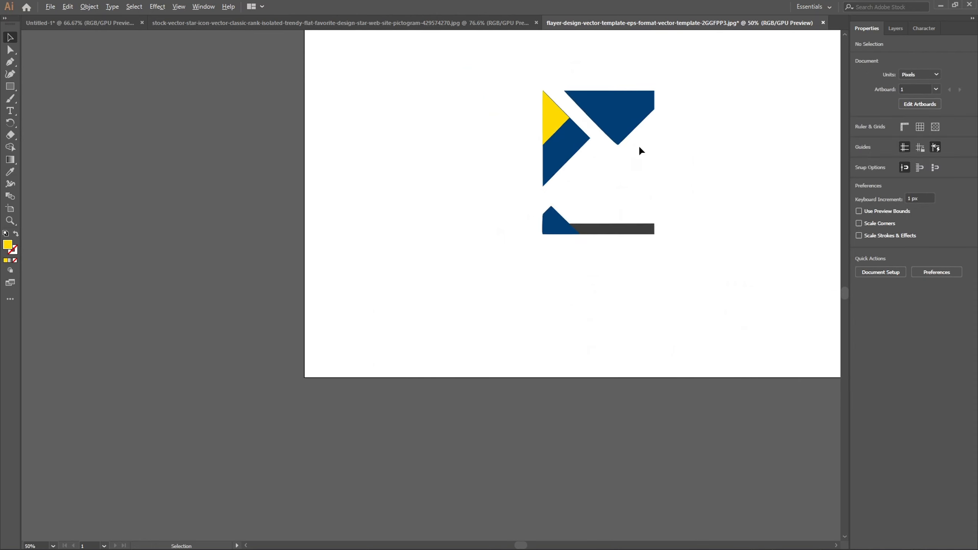
{"action": "scroll", "coordinate": [638, 144], "scroll_direction": "up", "scroll_amount": 2}
{"action": "scroll", "coordinate": [530, 118], "scroll_direction": "up", "scroll_amount": 5}
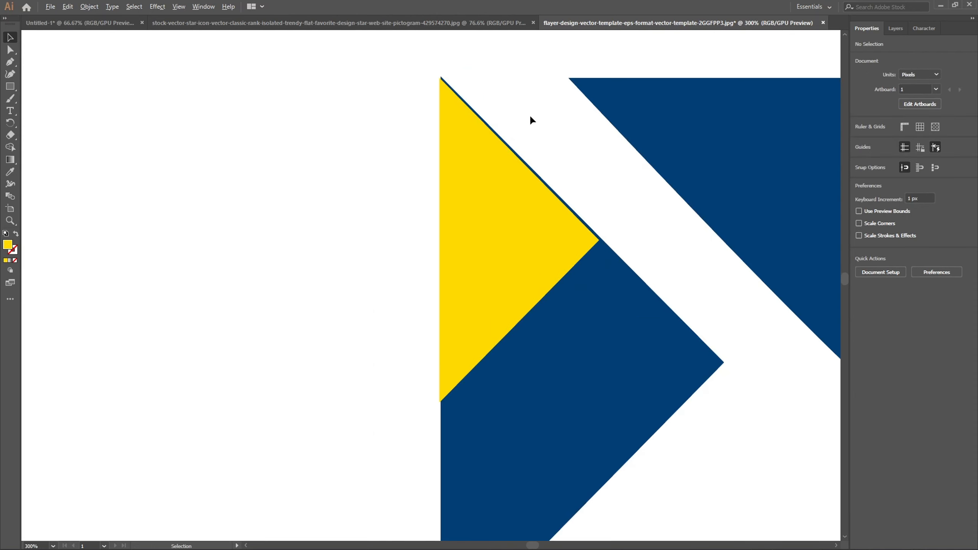
{"action": "left_click", "coordinate": [484, 253]}
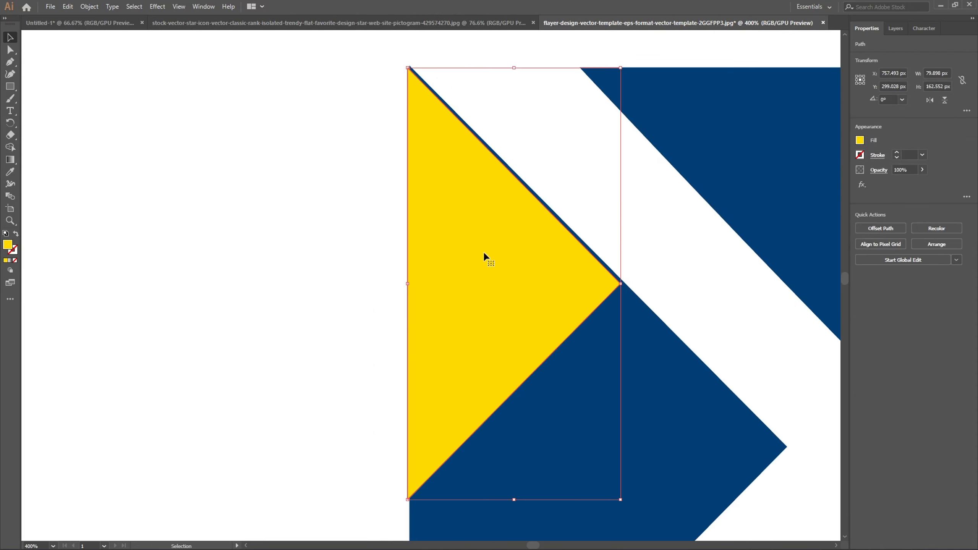
{"action": "key", "text": "Up"}
{"action": "key", "text": "Right"}
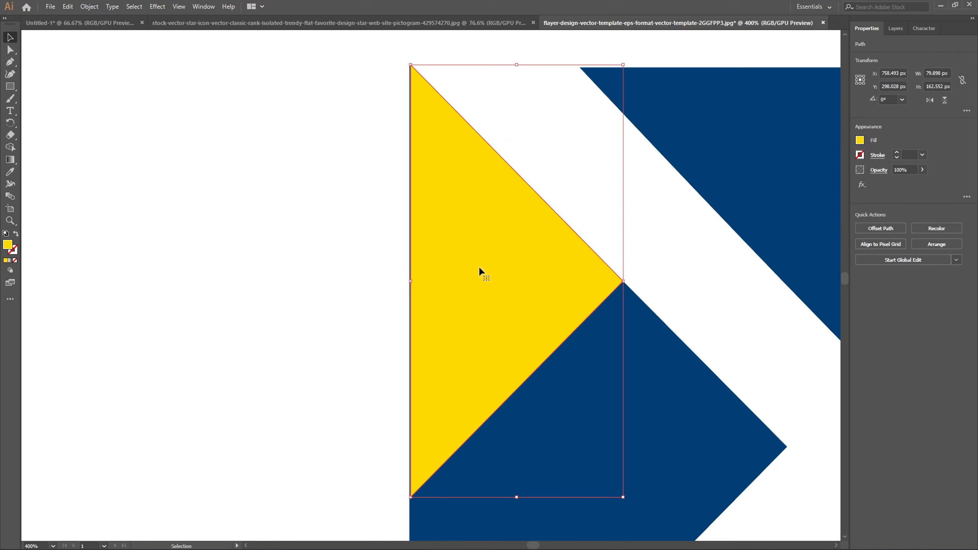
{"action": "left_click", "coordinate": [327, 152]}
{"action": "scroll", "coordinate": [458, 153], "scroll_direction": "down", "scroll_amount": 4}
{"action": "scroll", "coordinate": [458, 154], "scroll_direction": "down", "scroll_amount": 1}
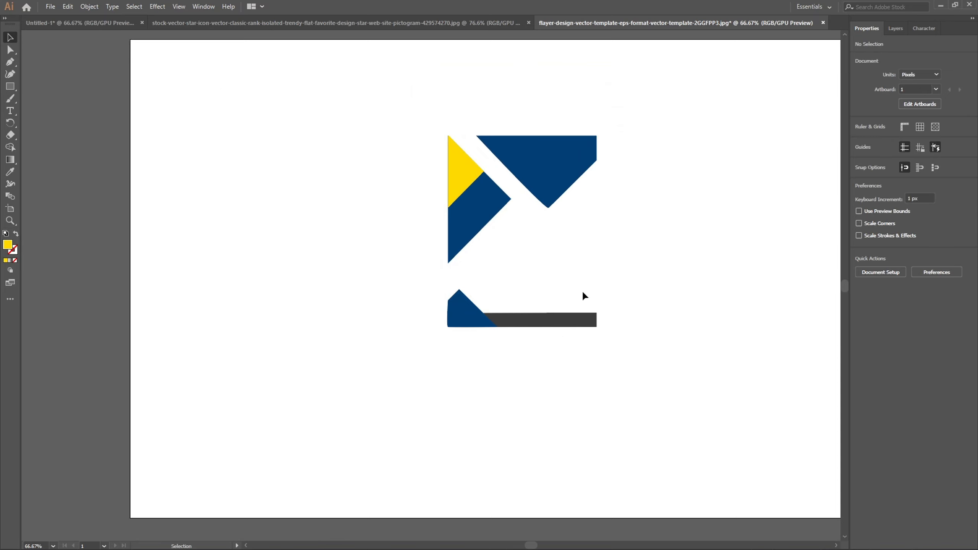
Step: Draw a rectangle about 337 by 432 px over the whole flyer area and fill it with light grey
{"action": "left_click", "coordinate": [11, 90]}
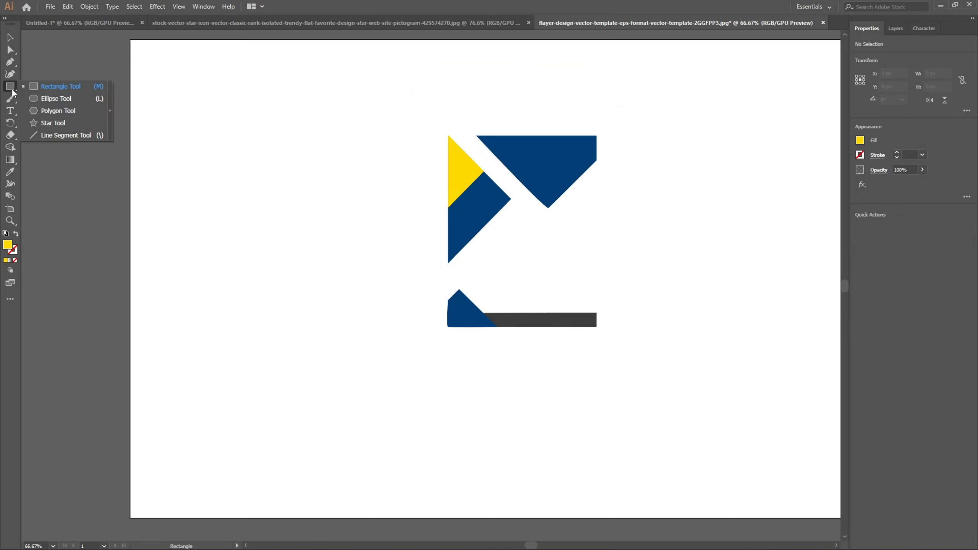
{"action": "mouse_move", "coordinate": [448, 136]}
{"action": "left_mouse_down"}
{"action": "mouse_move", "coordinate": [451, 294]}
{"action": "mouse_move", "coordinate": [531, 209]}
{"action": "mouse_move", "coordinate": [596, 327]}
{"action": "left_mouse_up"}
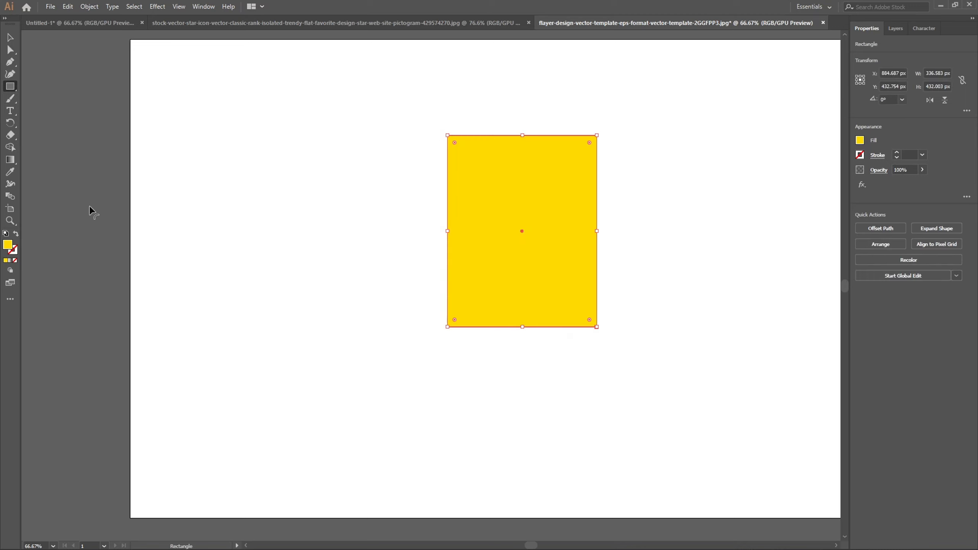
{"action": "double_click", "coordinate": [7, 246]}
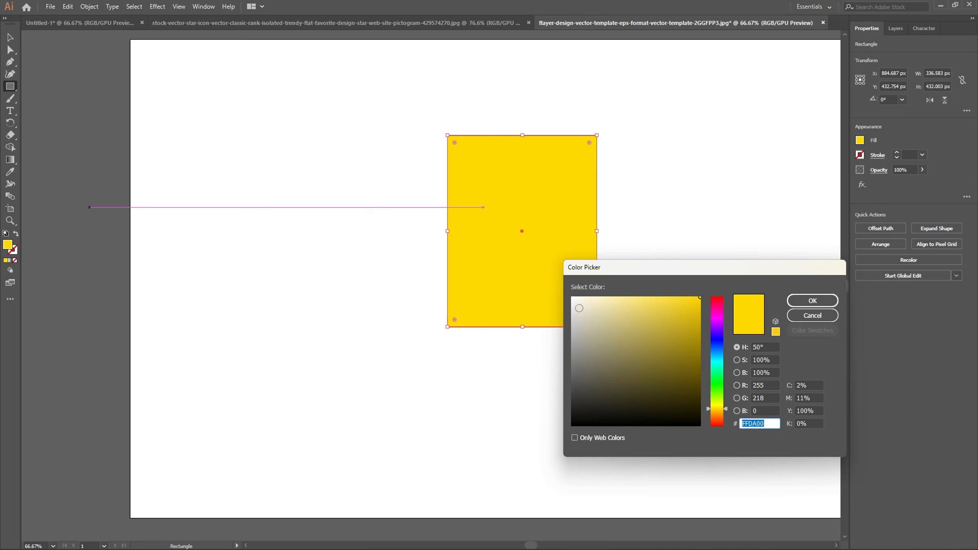
{"action": "left_click", "coordinate": [577, 307]}
{"action": "left_click", "coordinate": [812, 301]}
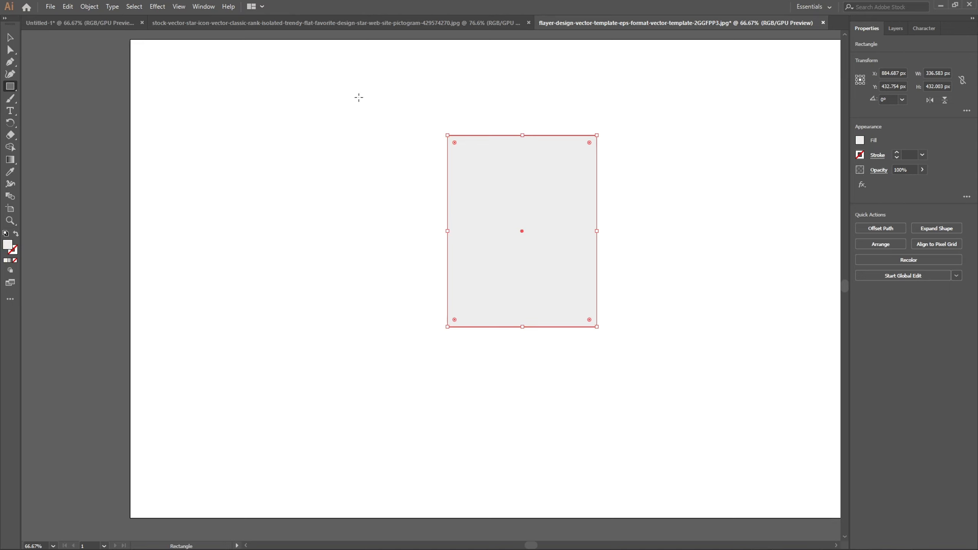
Step: Move the rectangle from Layer 2 to the bottom of Layer 1, beneath all the traced paths
{"action": "left_click", "coordinate": [895, 28]}
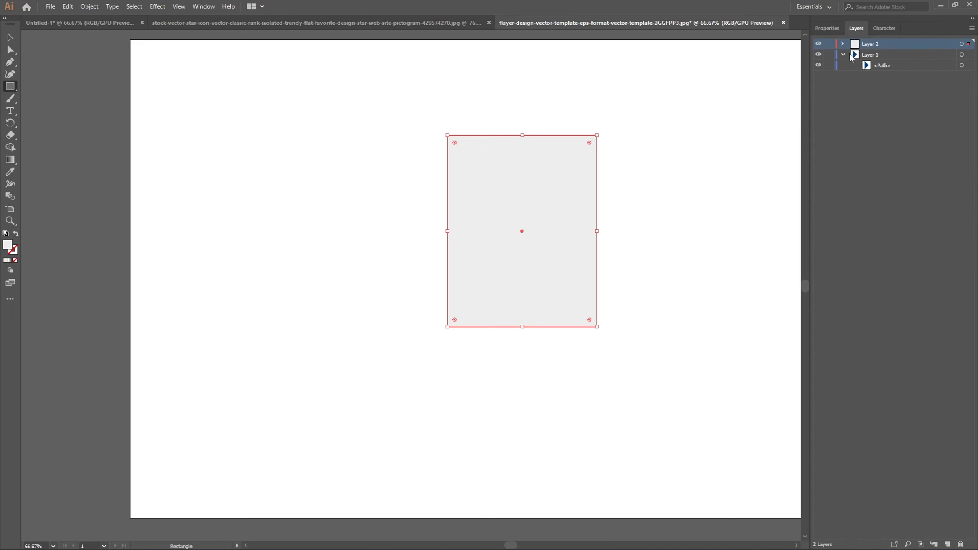
{"action": "left_click", "coordinate": [844, 46]}
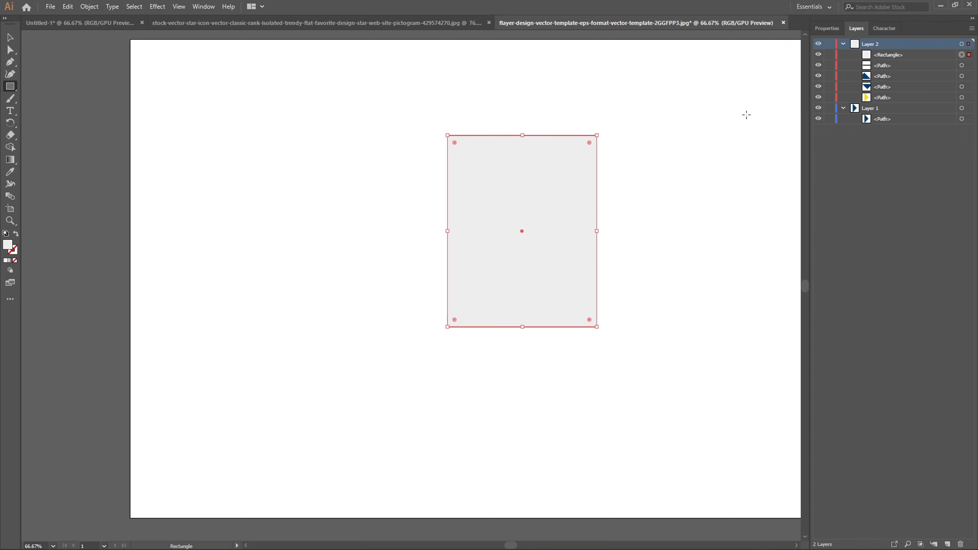
{"action": "left_click_drag", "start_coordinate": [896, 55], "coordinate": [896, 125]}
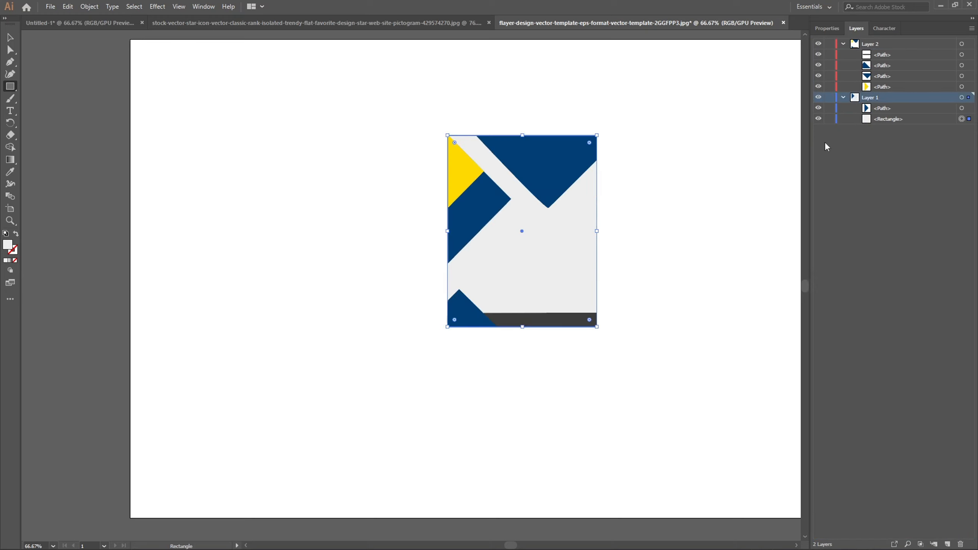
Step: Select the whole flyer, undo a sideways stretch, and scale it up proportionally from its lower-right corner
{"action": "left_click", "coordinate": [10, 38]}
{"action": "left_click_drag", "start_coordinate": [353, 98], "coordinate": [630, 358]}
{"action": "left_click_drag", "start_coordinate": [600, 235], "coordinate": [633, 241]}
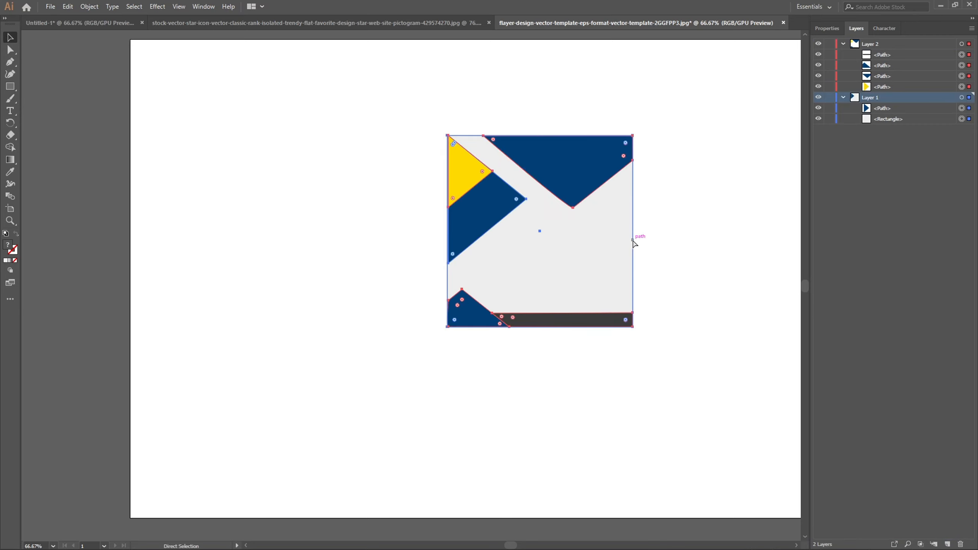
{"action": "key", "text": "ctrl+z"}
{"action": "left_click_drag", "start_coordinate": [596, 328], "coordinate": [693, 452]}
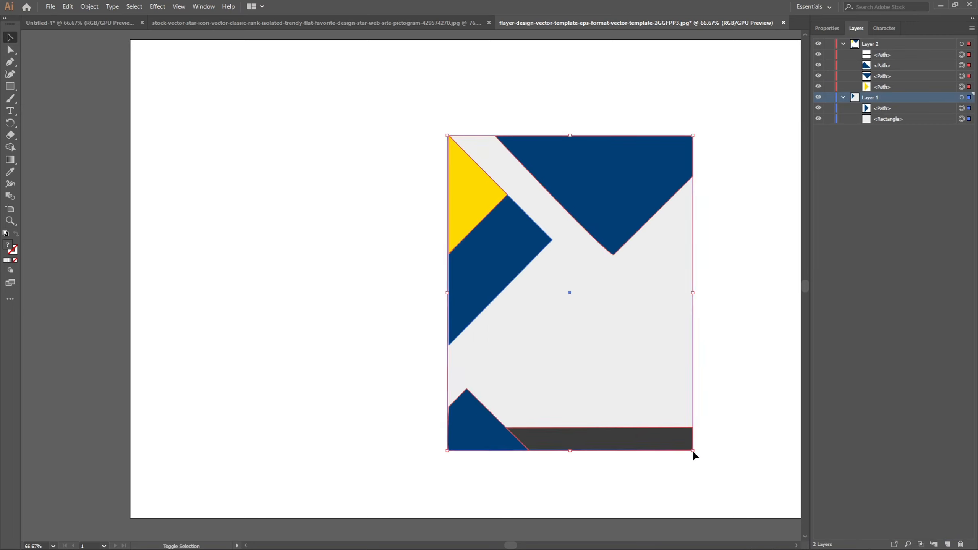
Step: Change the fill of the flyer's light grey background rectangle to a slightly lighter grey
{"action": "scroll", "coordinate": [604, 260], "scroll_direction": "down", "scroll_amount": 2}
{"action": "left_click", "coordinate": [586, 294]}
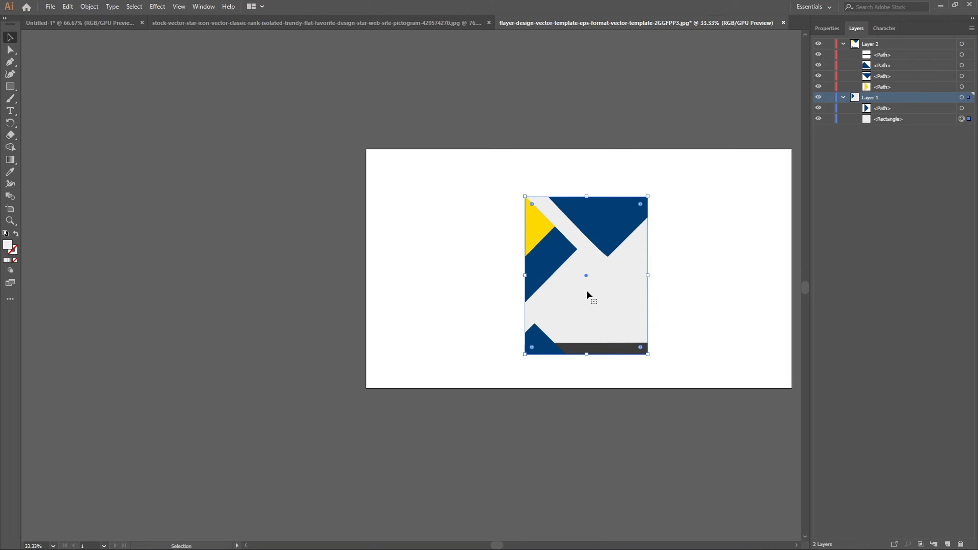
{"action": "double_click", "coordinate": [9, 246]}
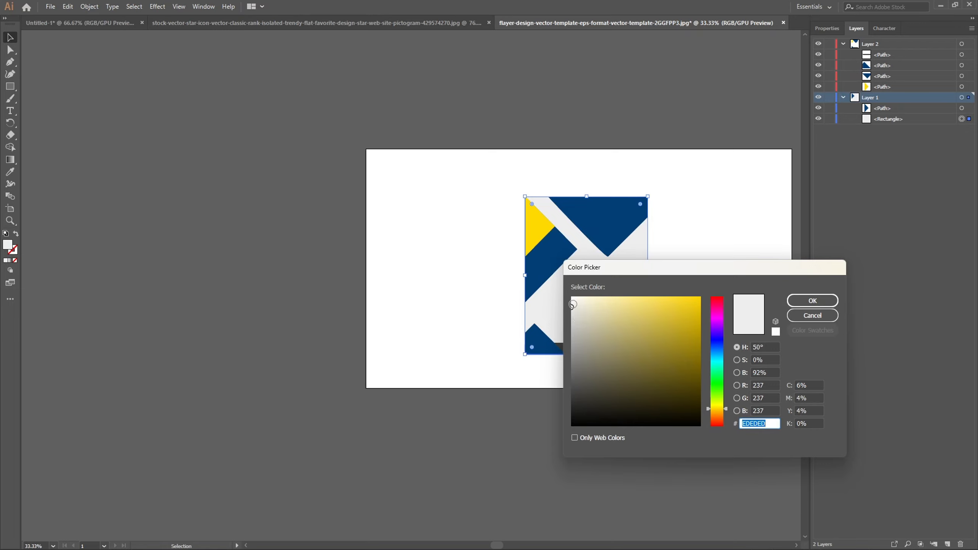
{"action": "left_click", "coordinate": [812, 301]}
{"action": "left_click", "coordinate": [671, 233]}
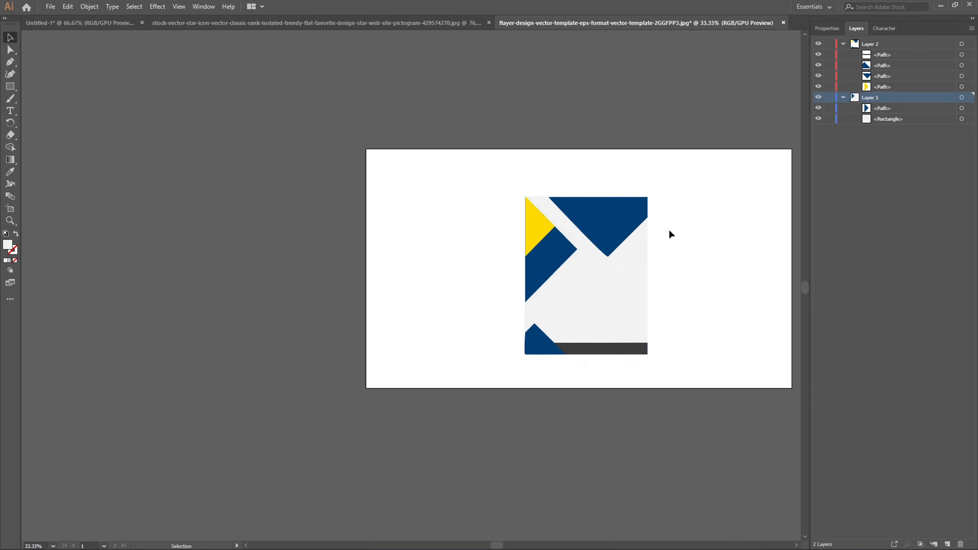
Step: Select all the flyer artwork and delete it from the artboard
{"action": "scroll", "coordinate": [670, 232], "scroll_direction": "down", "scroll_amount": 2}
{"action": "scroll", "coordinate": [670, 232], "scroll_direction": "up", "scroll_amount": 3}
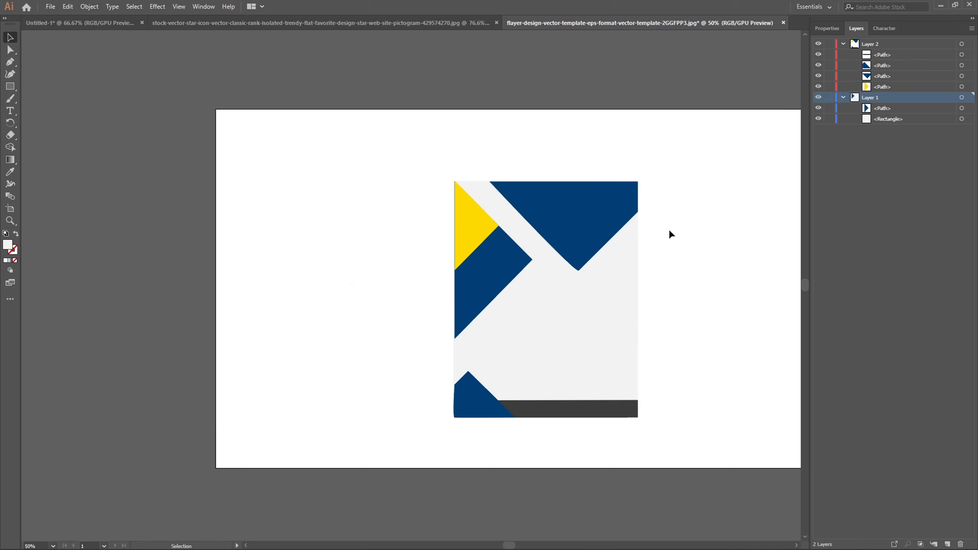
{"action": "scroll", "coordinate": [585, 271], "scroll_direction": "up", "scroll_amount": 3}
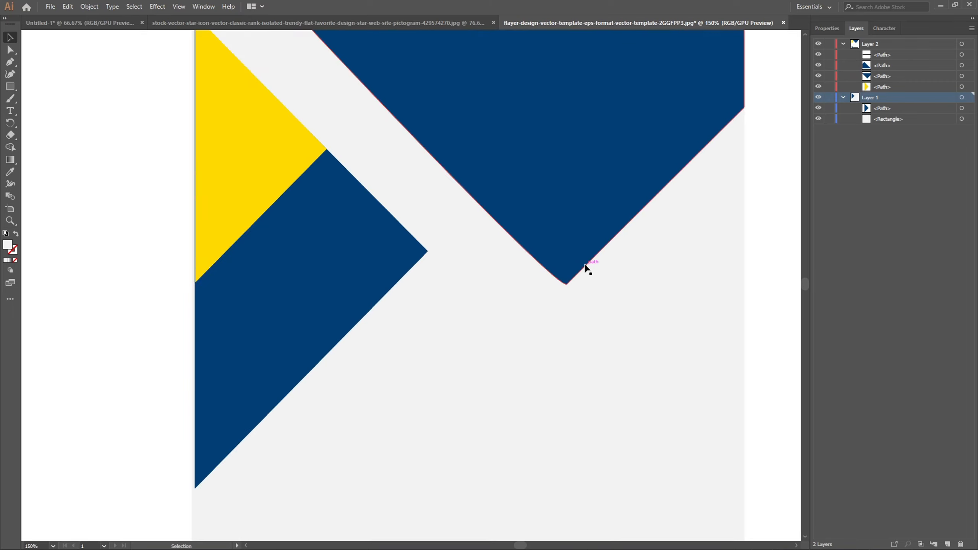
{"action": "scroll", "coordinate": [585, 270], "scroll_direction": "down", "scroll_amount": 3}
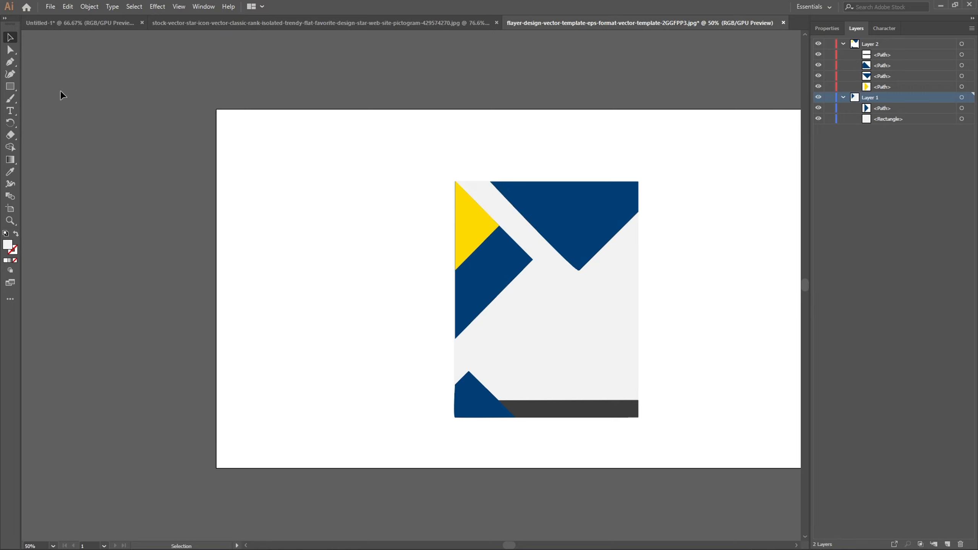
{"action": "left_click_drag", "start_coordinate": [408, 145], "coordinate": [644, 463]}
{"action": "key", "text": "Delete"}
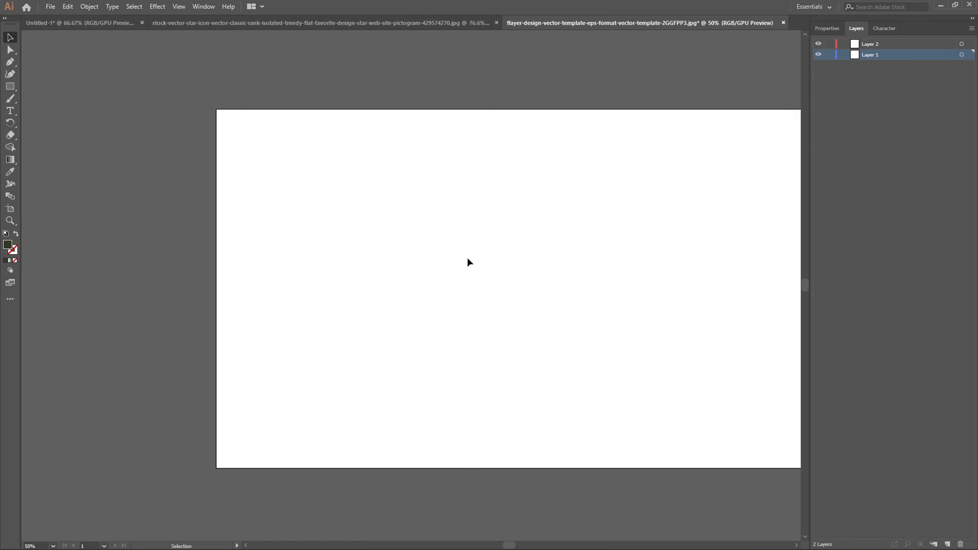
Step: Draw a wide dark rectangle mid-artboard and add one anchor point each to its top, left and right edges
{"action": "left_click", "coordinate": [11, 86]}
{"action": "left_click_drag", "start_coordinate": [402, 205], "coordinate": [653, 333]}
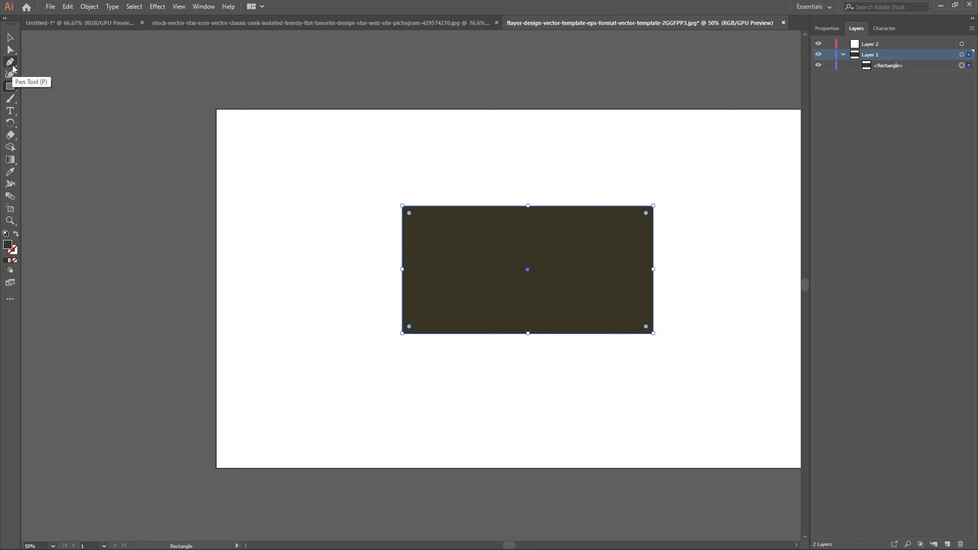
{"action": "left_click_drag", "start_coordinate": [9, 62], "coordinate": [66, 95]}
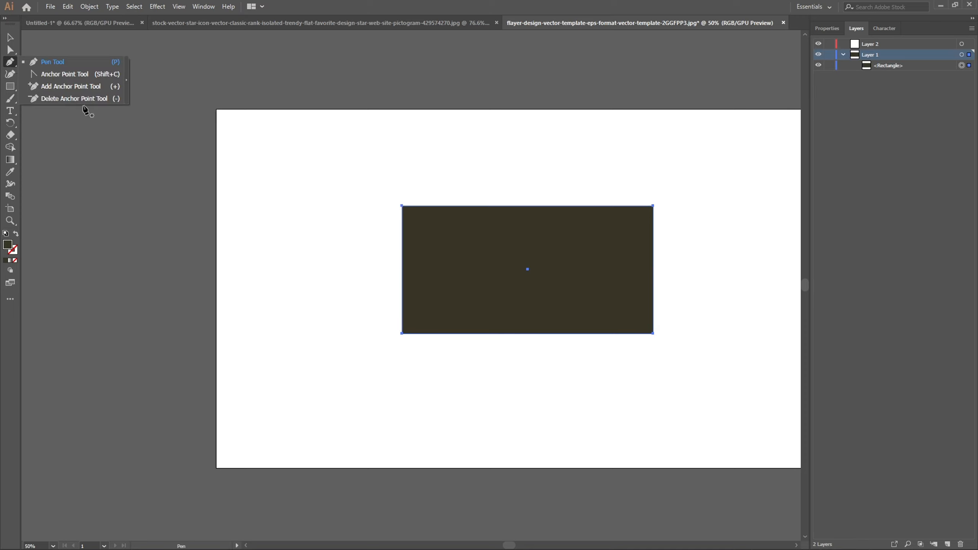
{"action": "left_click", "coordinate": [69, 87]}
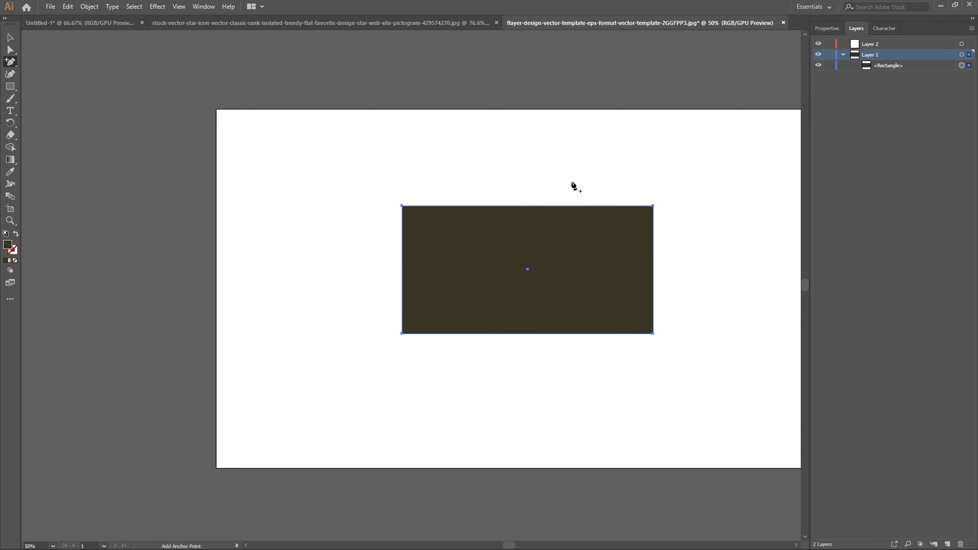
{"action": "left_click", "coordinate": [536, 205]}
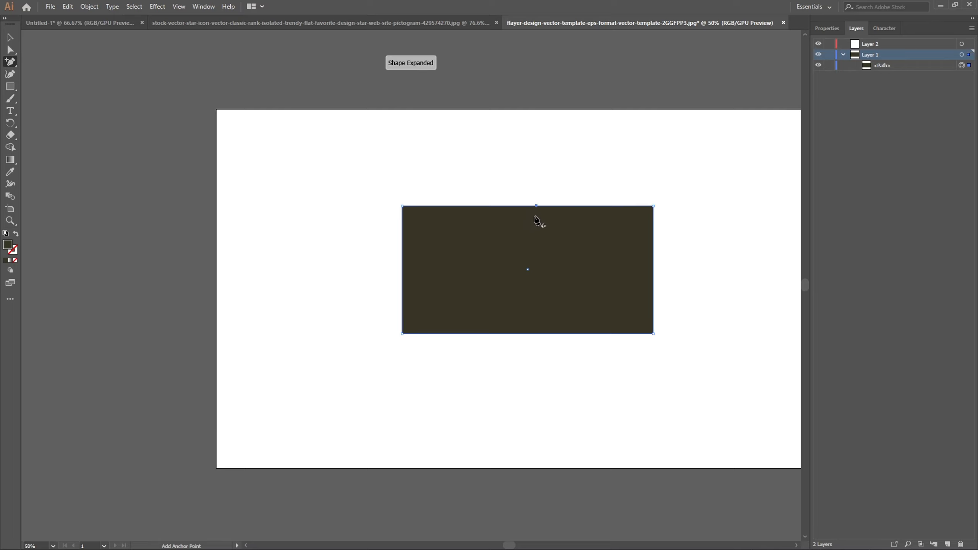
{"action": "left_click", "coordinate": [402, 262]}
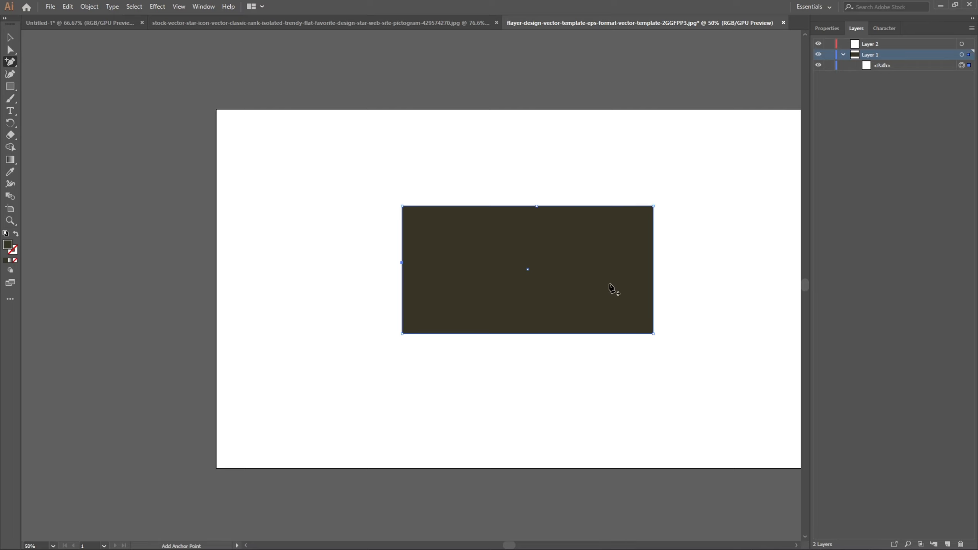
{"action": "left_click", "coordinate": [653, 264]}
Step: Delete the added anchor point on the rectangle's top edge with the Delete Anchor Point tool
{"action": "left_click", "coordinate": [11, 63]}
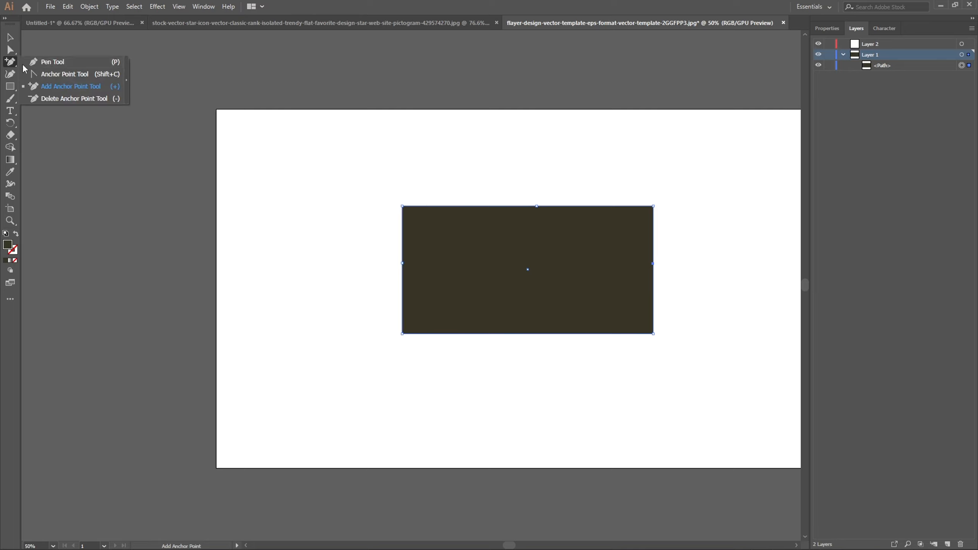
{"action": "left_click", "coordinate": [71, 99]}
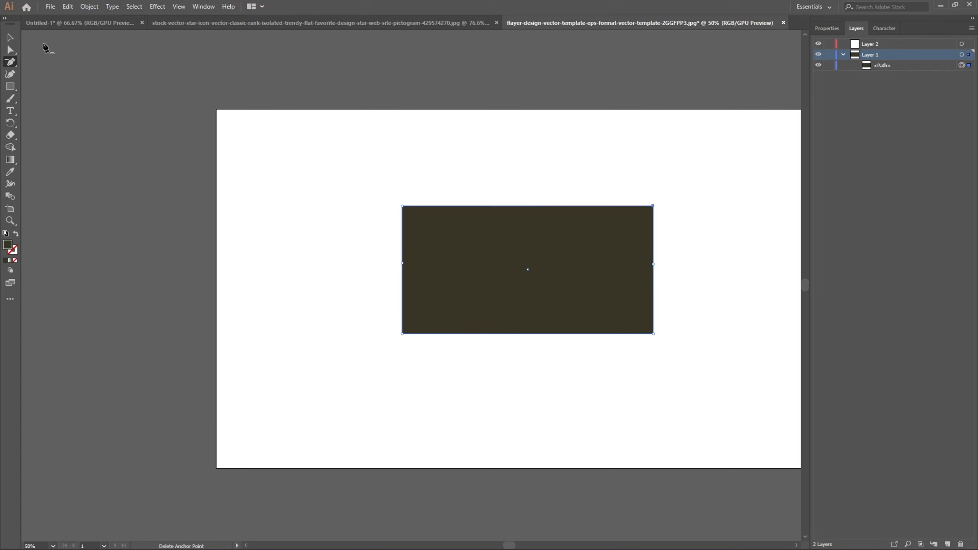
Step: Try to curve the rectangle's left edge by pulling handles from its middle anchor point, and undo the change
{"action": "left_click", "coordinate": [11, 62]}
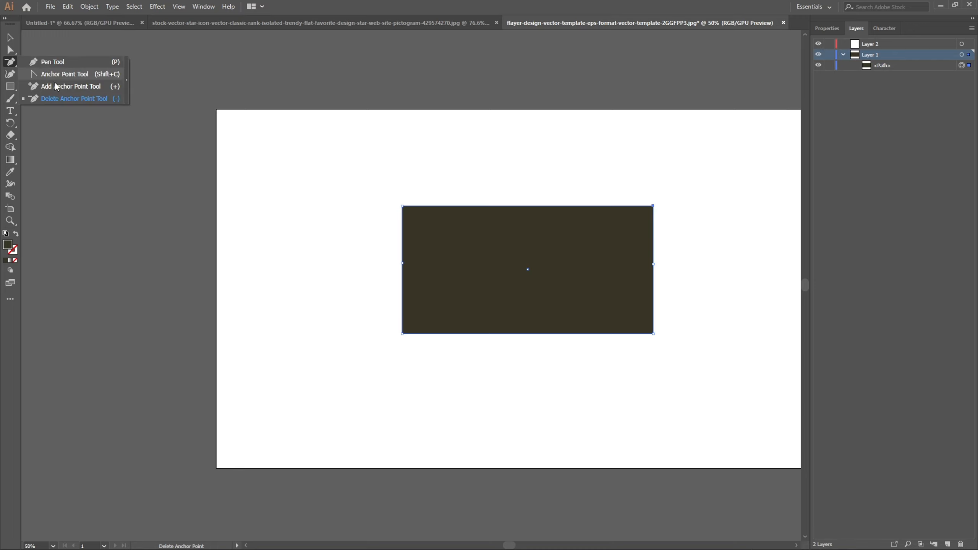
{"action": "left_click", "coordinate": [62, 79]}
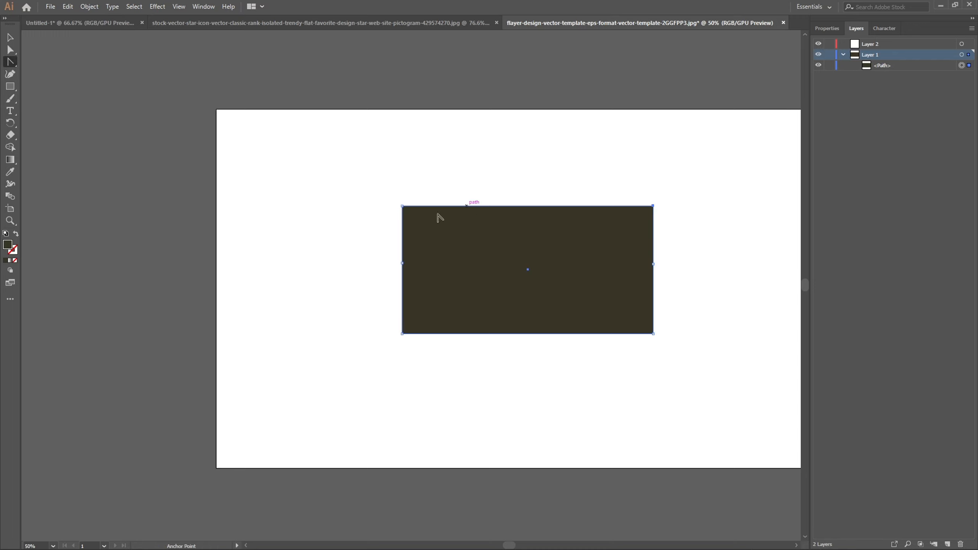
{"action": "left_click", "coordinate": [403, 264]}
{"action": "left_click_drag", "start_coordinate": [403, 263], "coordinate": [434, 265]}
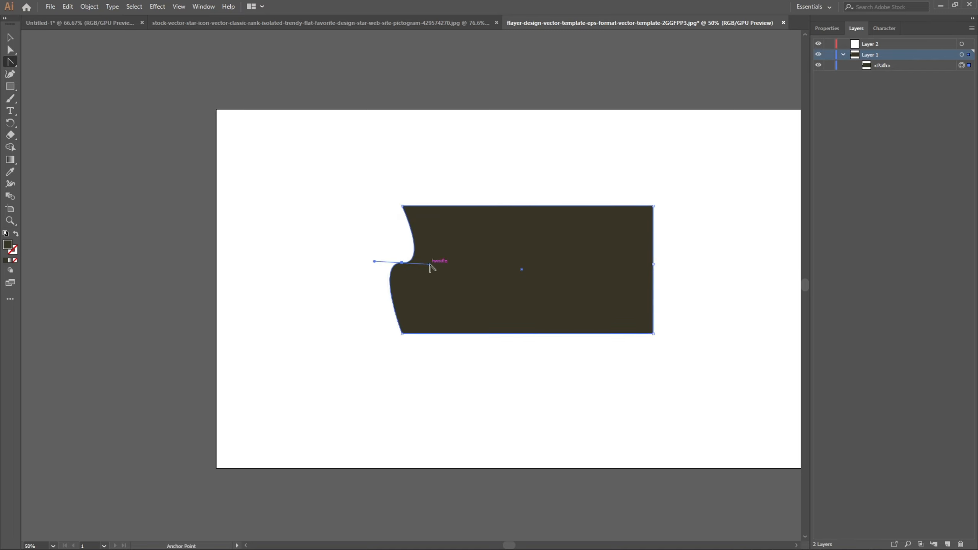
{"action": "key", "text": "ctrl+z"}
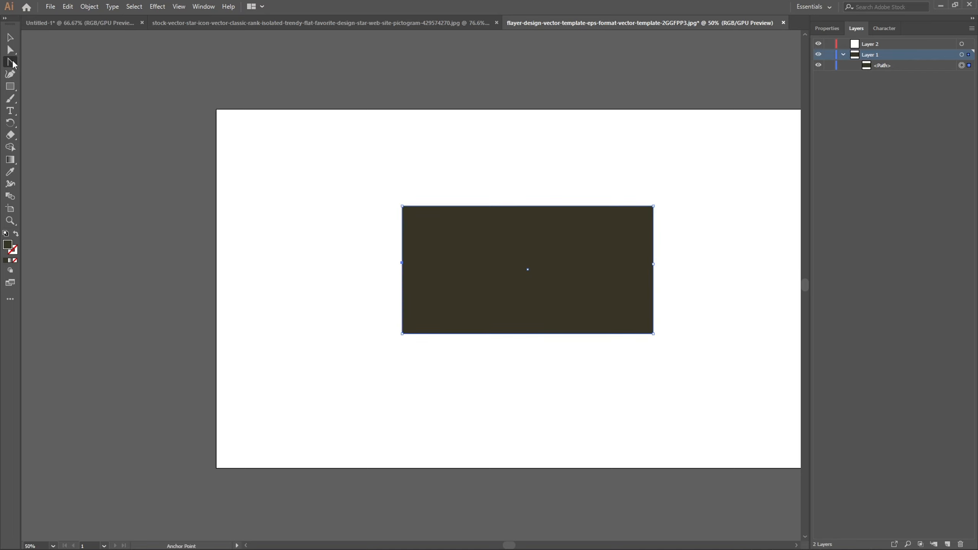
Step: Add a new anchor point near the middle of the rectangle's top edge
{"action": "left_click", "coordinate": [11, 68]}
{"action": "left_click", "coordinate": [57, 75]}
{"action": "left_click", "coordinate": [13, 68]}
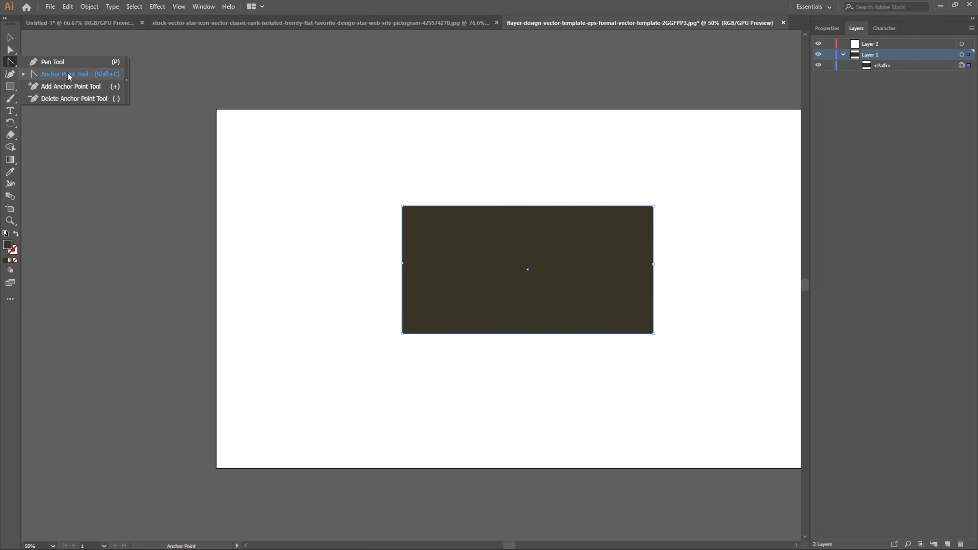
{"action": "left_click", "coordinate": [66, 77]}
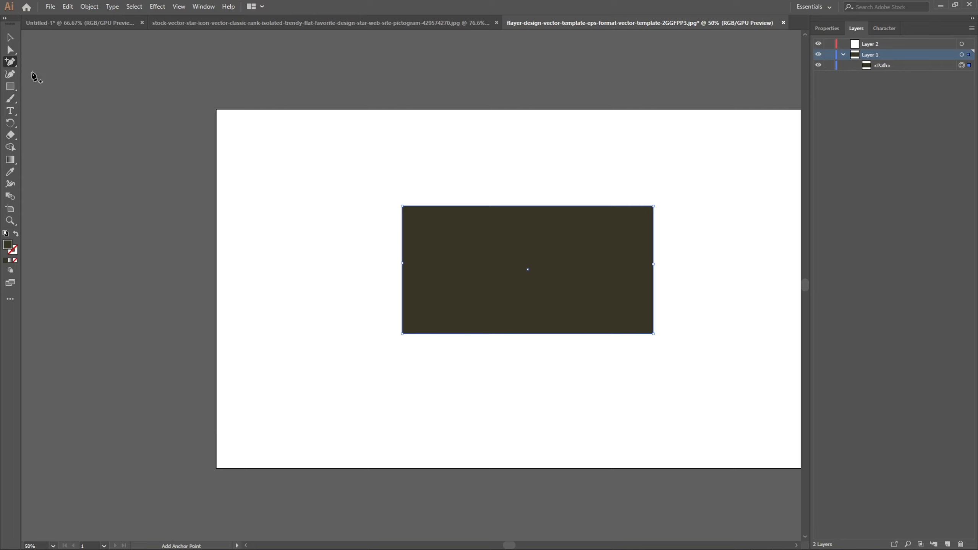
{"action": "left_click", "coordinate": [524, 205]}
Step: Bend the top edge into an S-shaped wave by pulling handles from its middle anchor point with the Anchor Point tool
{"action": "left_click", "coordinate": [11, 67]}
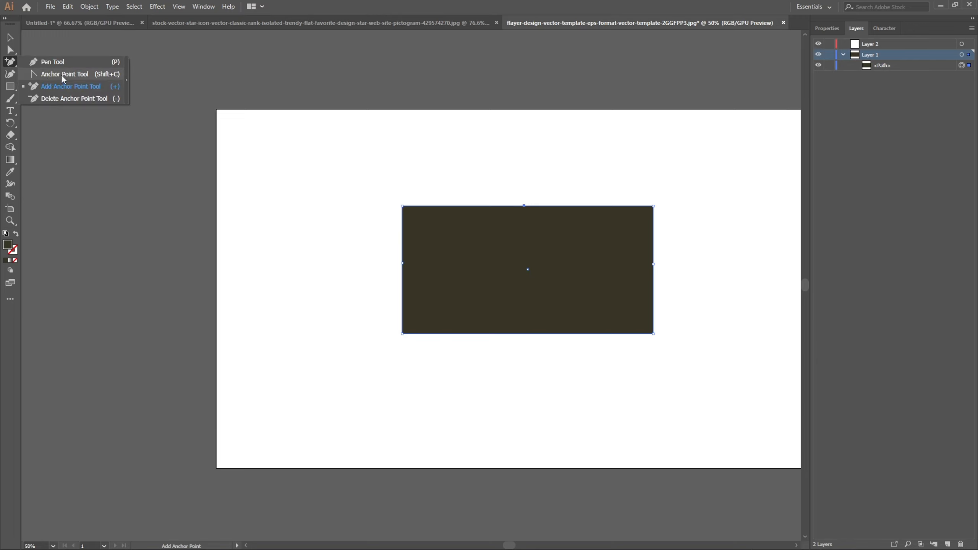
{"action": "left_click", "coordinate": [62, 75]}
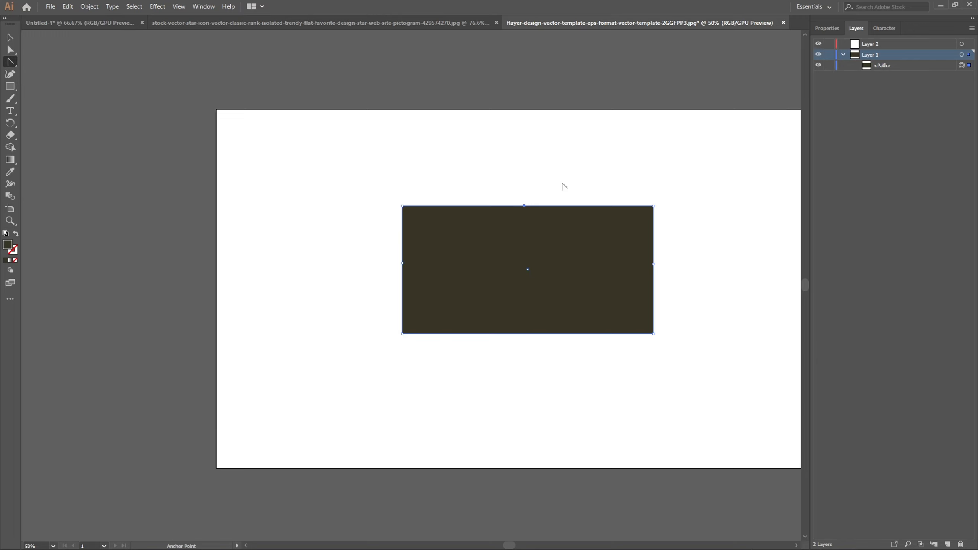
{"action": "mouse_move", "coordinate": [524, 206]}
{"action": "left_mouse_down"}
{"action": "mouse_move", "coordinate": [548, 277]}
{"action": "mouse_move", "coordinate": [585, 282]}
{"action": "left_mouse_up"}
{"action": "left_click", "coordinate": [9, 37]}
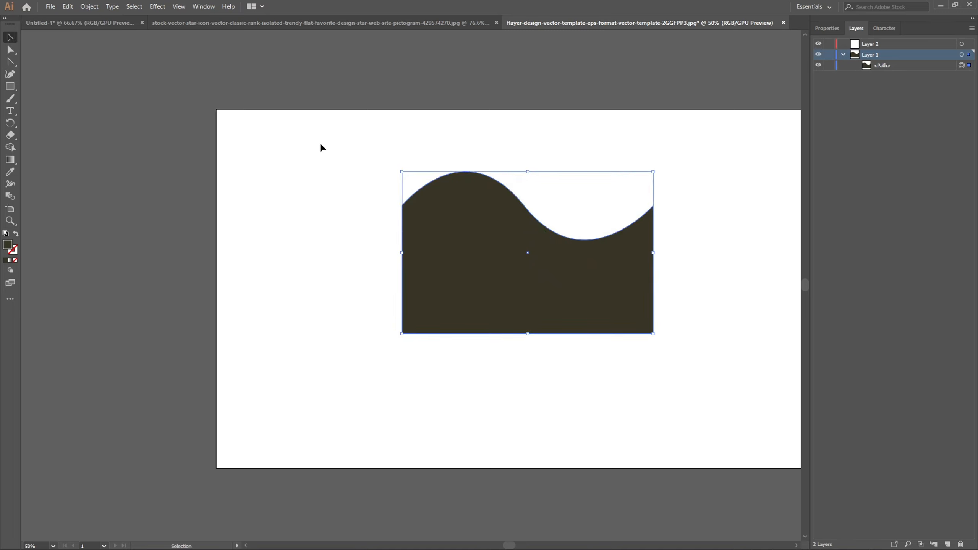
{"action": "left_click", "coordinate": [321, 143]}
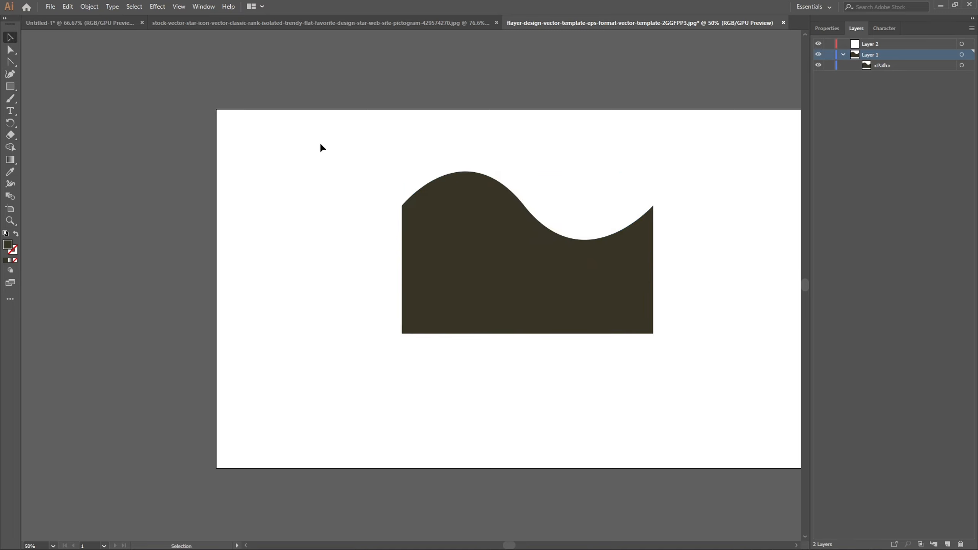
Step: Add a point in the middle of the shape's bottom edge and one on its right edge with the Curvature tool
{"action": "left_click", "coordinate": [479, 237]}
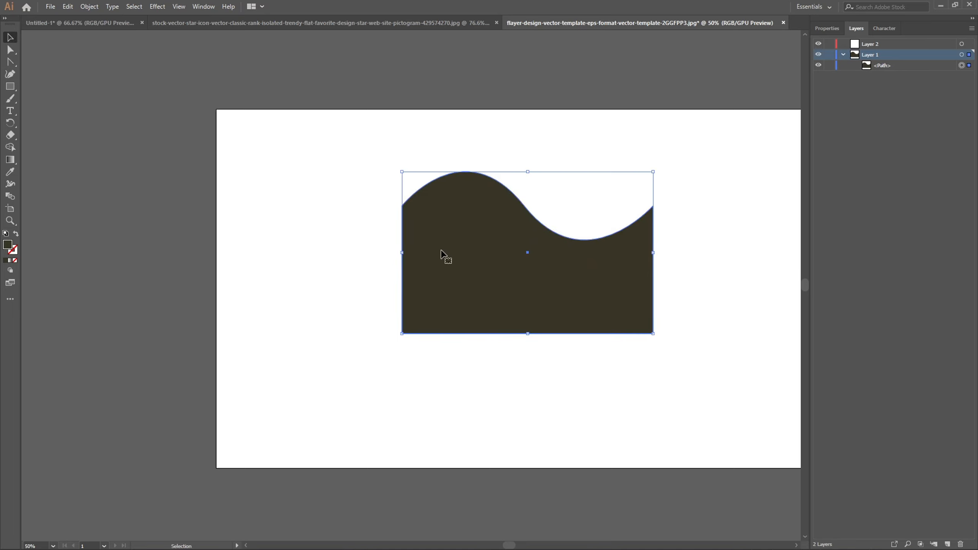
{"action": "left_click", "coordinate": [10, 74]}
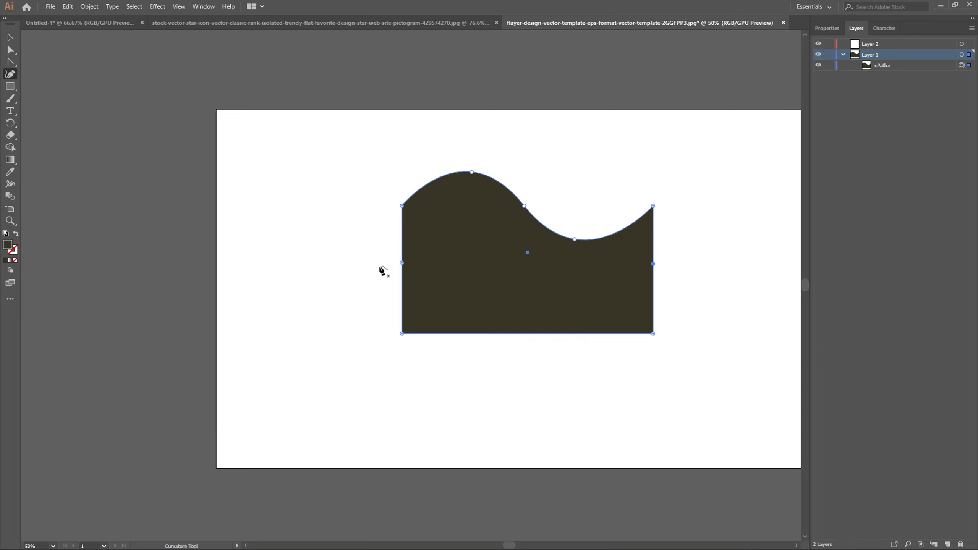
{"action": "left_click", "coordinate": [519, 333]}
{"action": "left_click", "coordinate": [653, 286]}
Step: Bend the bottom edge into a steep wave by pulling vertical handles from its middle anchor point
{"action": "left_click", "coordinate": [12, 62]}
{"action": "left_click_drag", "start_coordinate": [520, 333], "coordinate": [525, 279]}
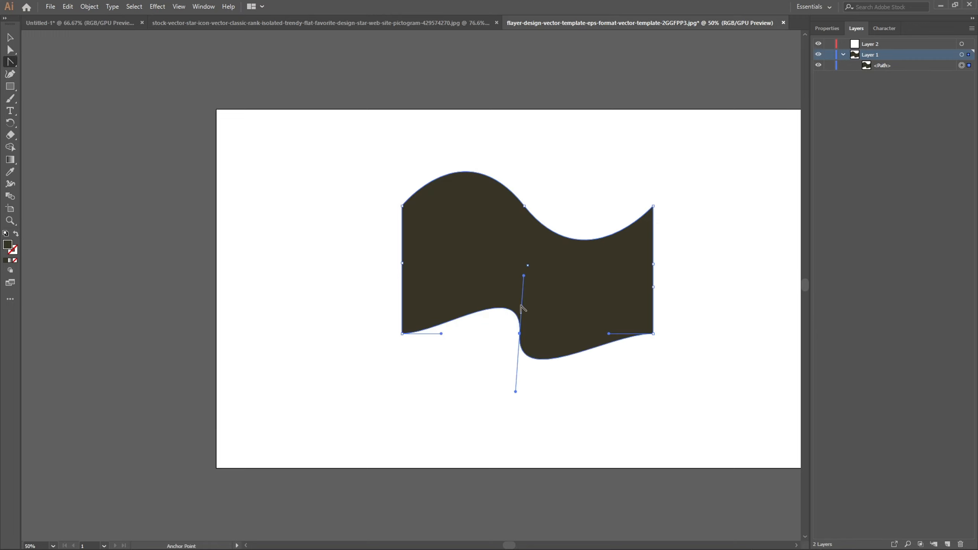
{"action": "left_click", "coordinate": [403, 264]}
{"action": "left_click", "coordinate": [10, 50]}
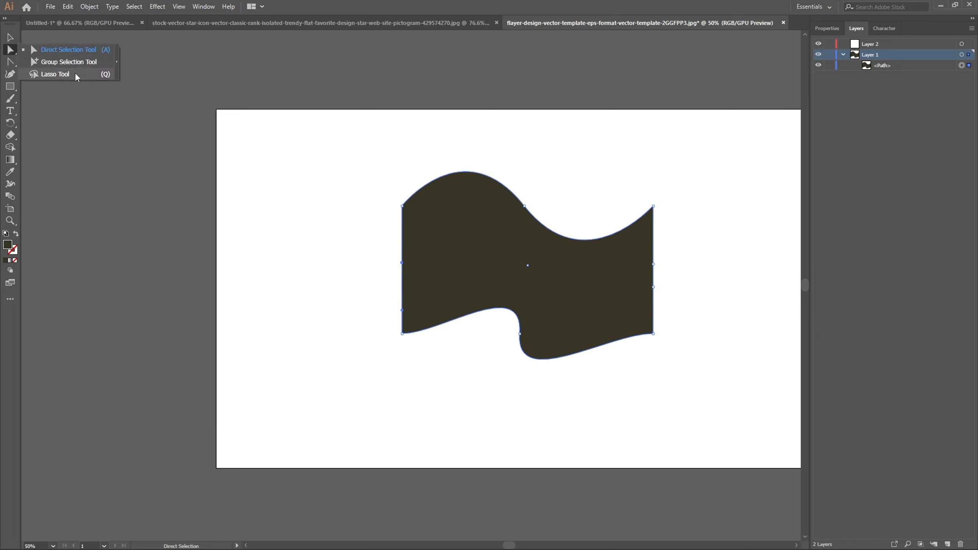
{"action": "left_click", "coordinate": [12, 64]}
{"action": "left_click", "coordinate": [12, 50]}
{"action": "left_click", "coordinate": [67, 49]}
Step: Delete the lower anchor point on the left edge and the middle anchor point on the wavy top edge
{"action": "left_click", "coordinate": [11, 62]}
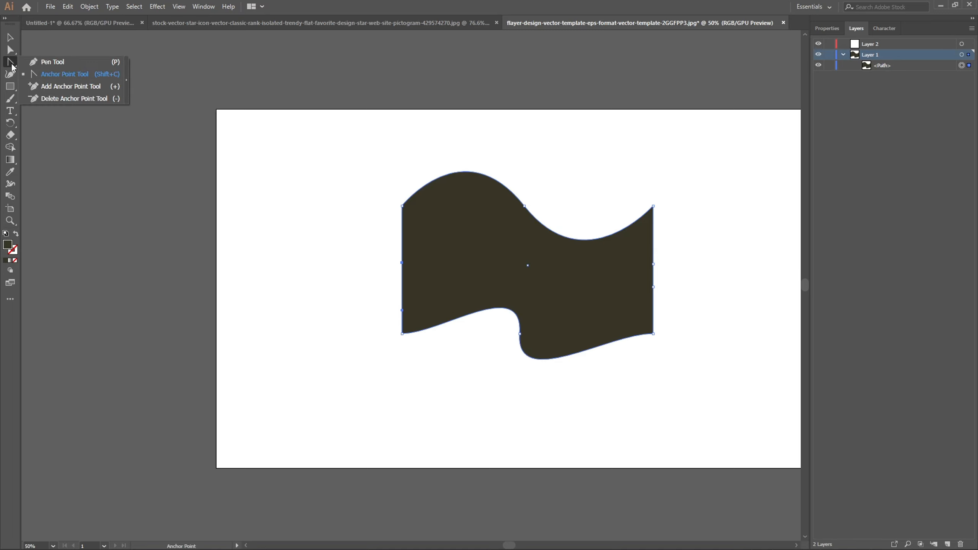
{"action": "left_click", "coordinate": [61, 99]}
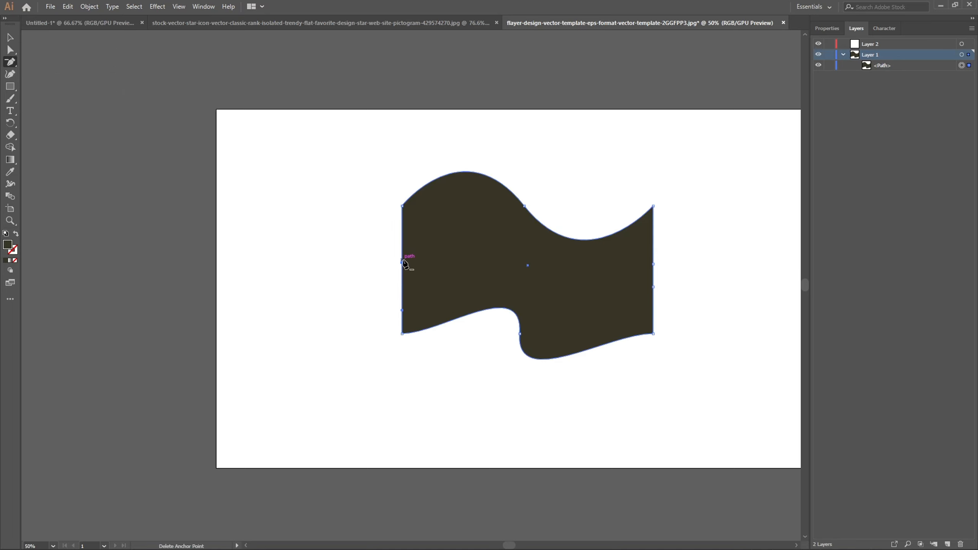
{"action": "left_click", "coordinate": [524, 205]}
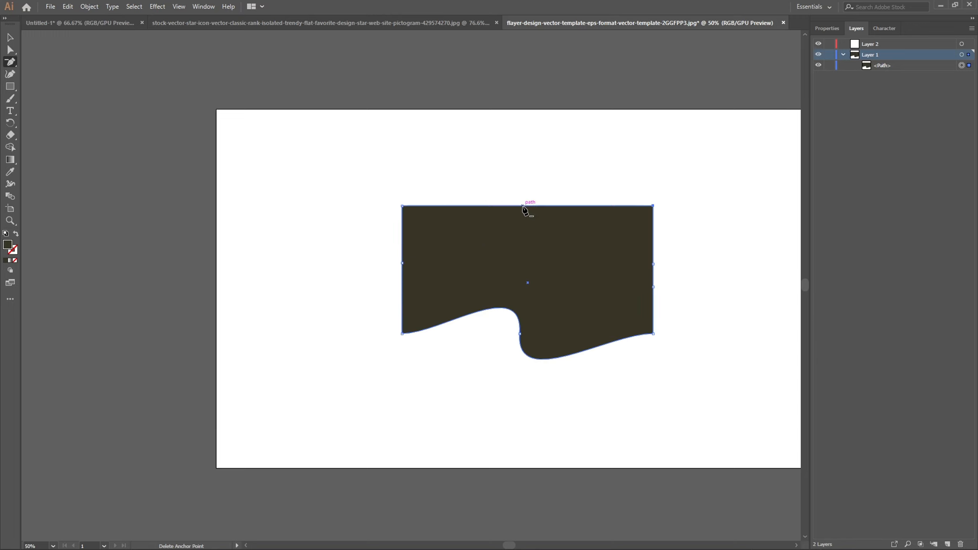